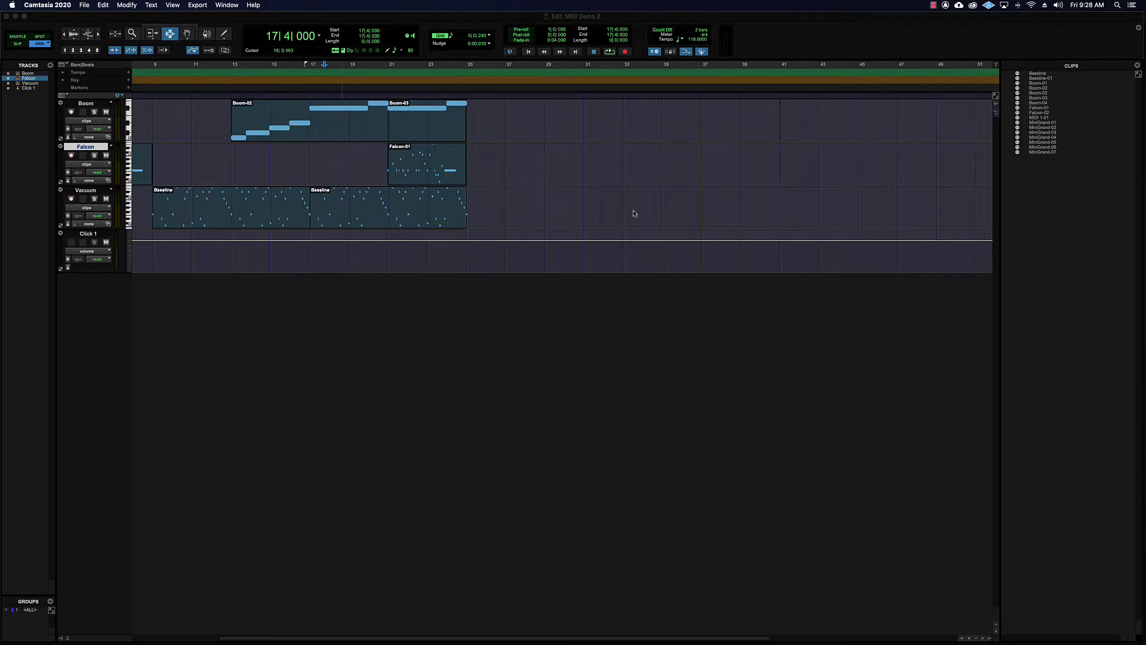
# Open a new default Workspace browser over the MIDI Demo 2 session
pyautogui.click(466, 117)
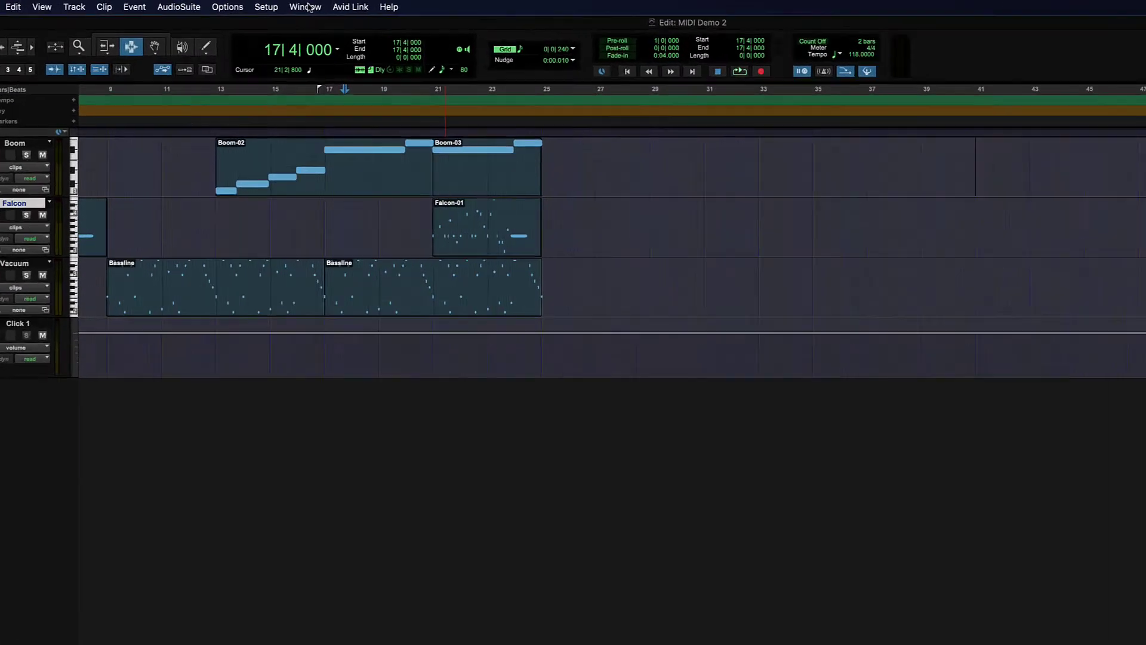
pyautogui.click(296, 5)
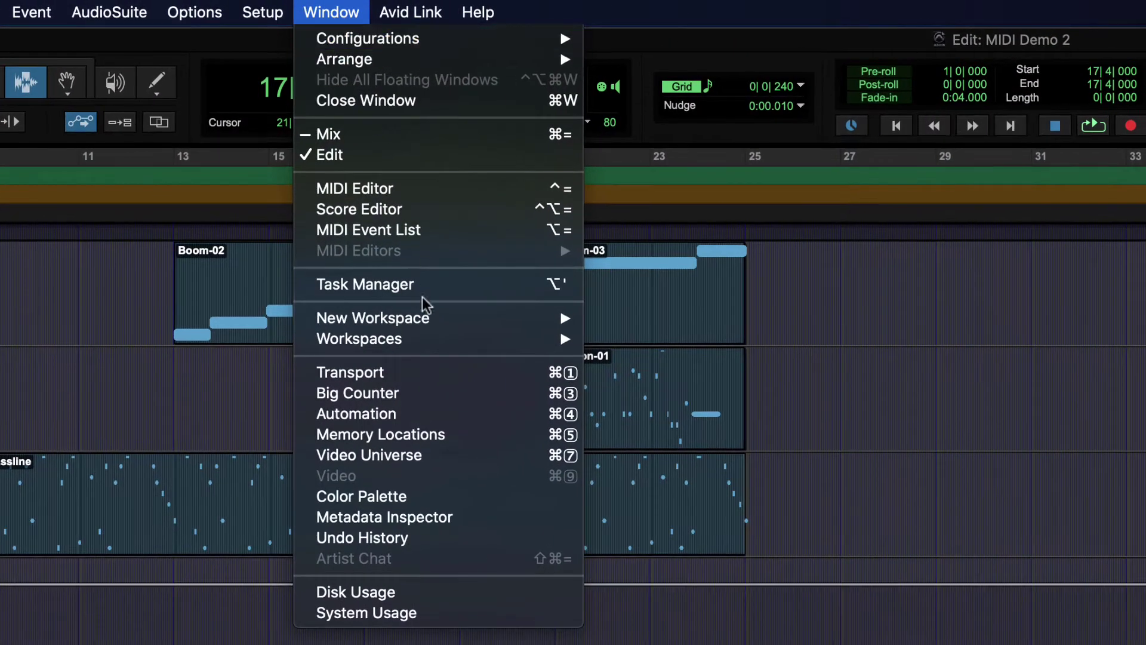
pyautogui.moveTo(426, 313)
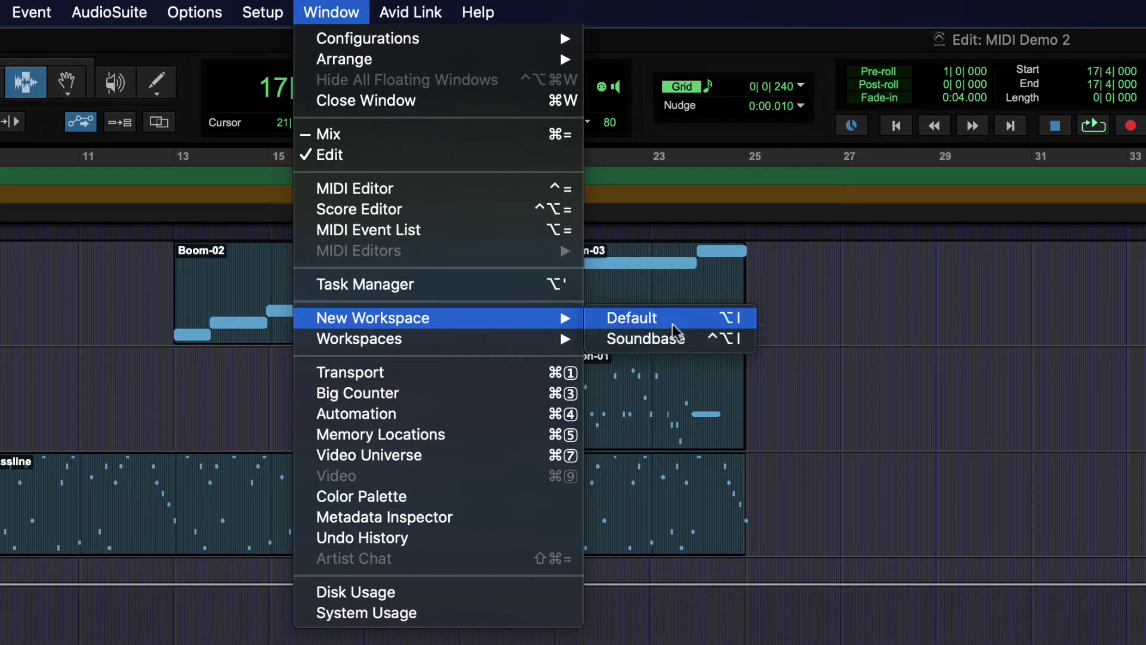
pyautogui.moveTo(500, 346)
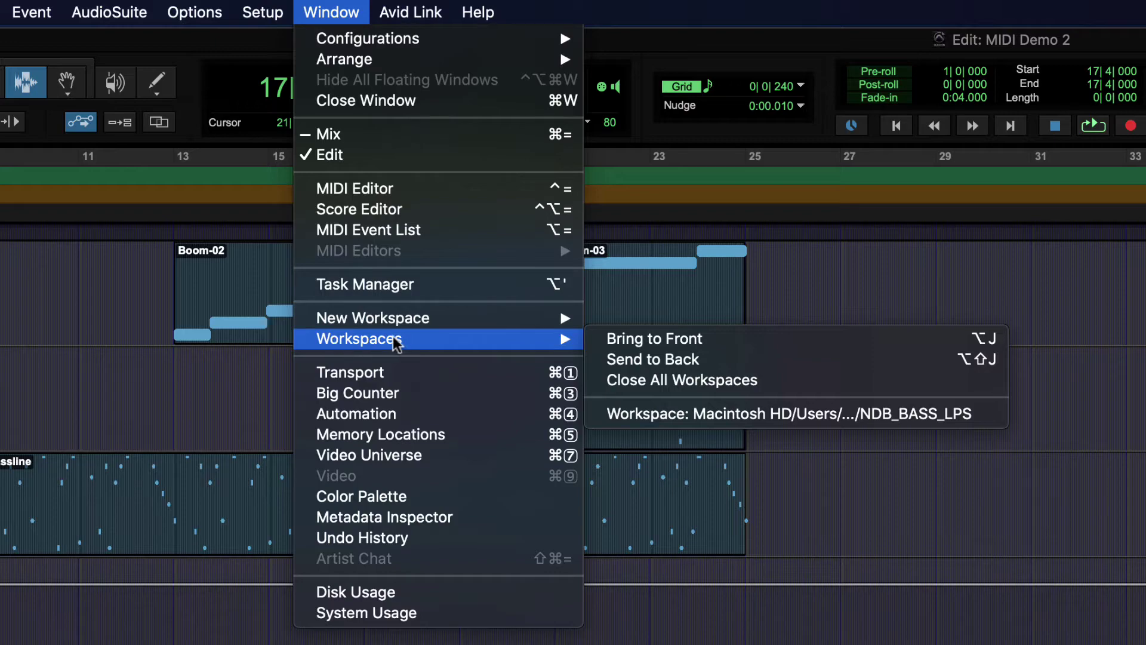
pyautogui.moveTo(567, 318)
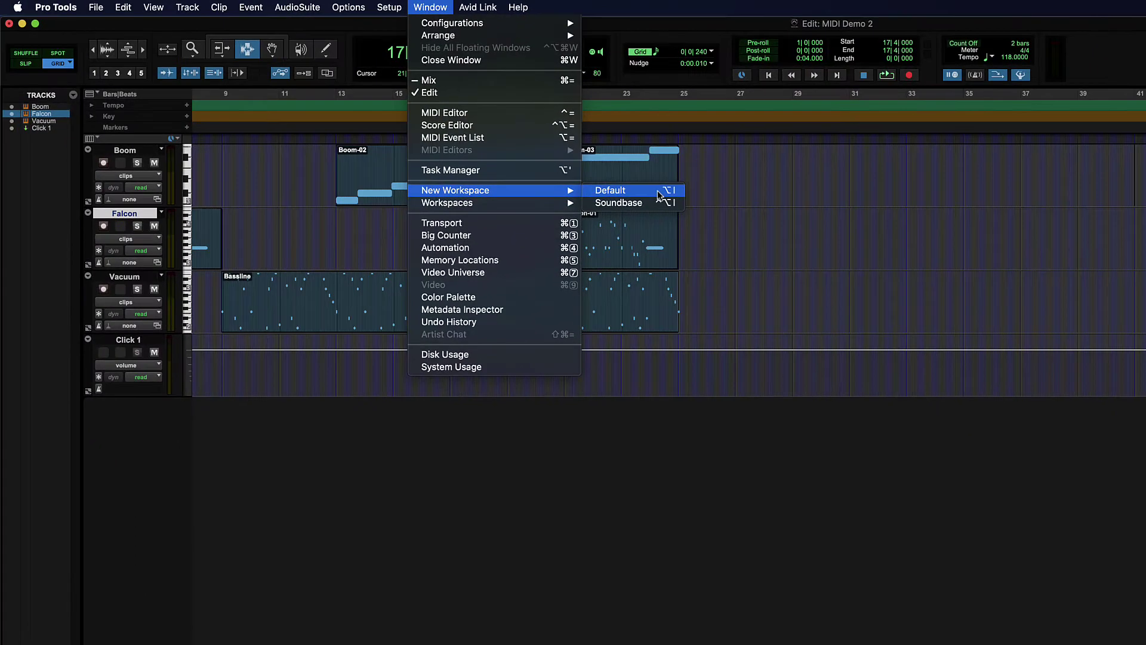
pyautogui.click(685, 215)
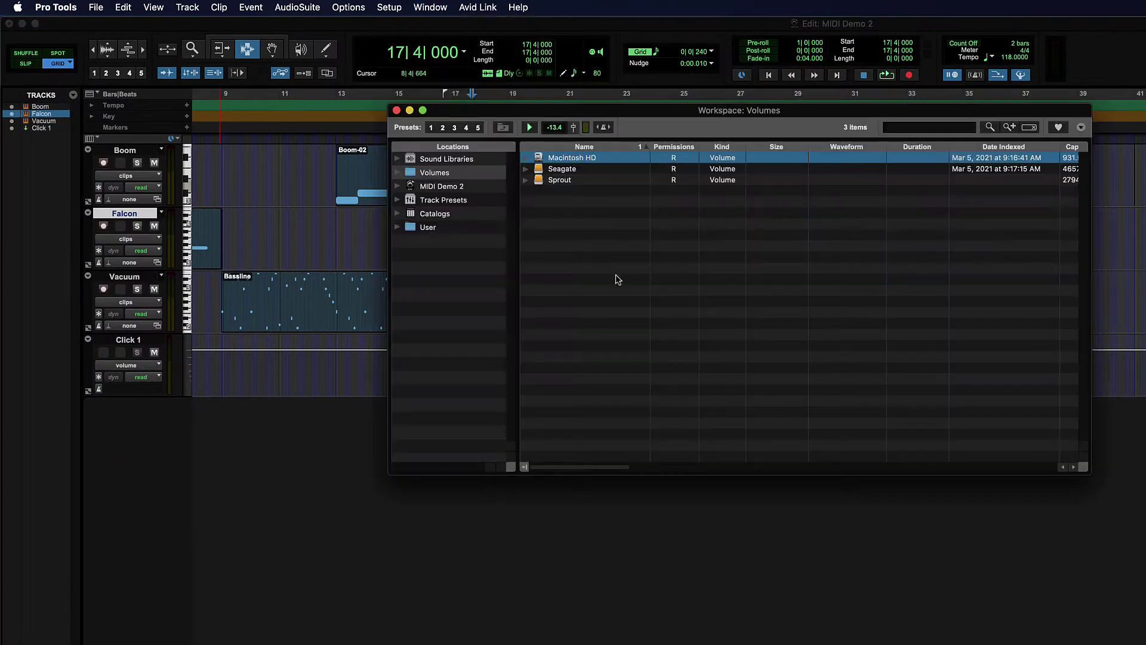
# Reposition the Workspace browser over the edit area and enlarge it to show more rows and columns
pyautogui.moveTo(630, 112); pyautogui.dragTo(571, 116)
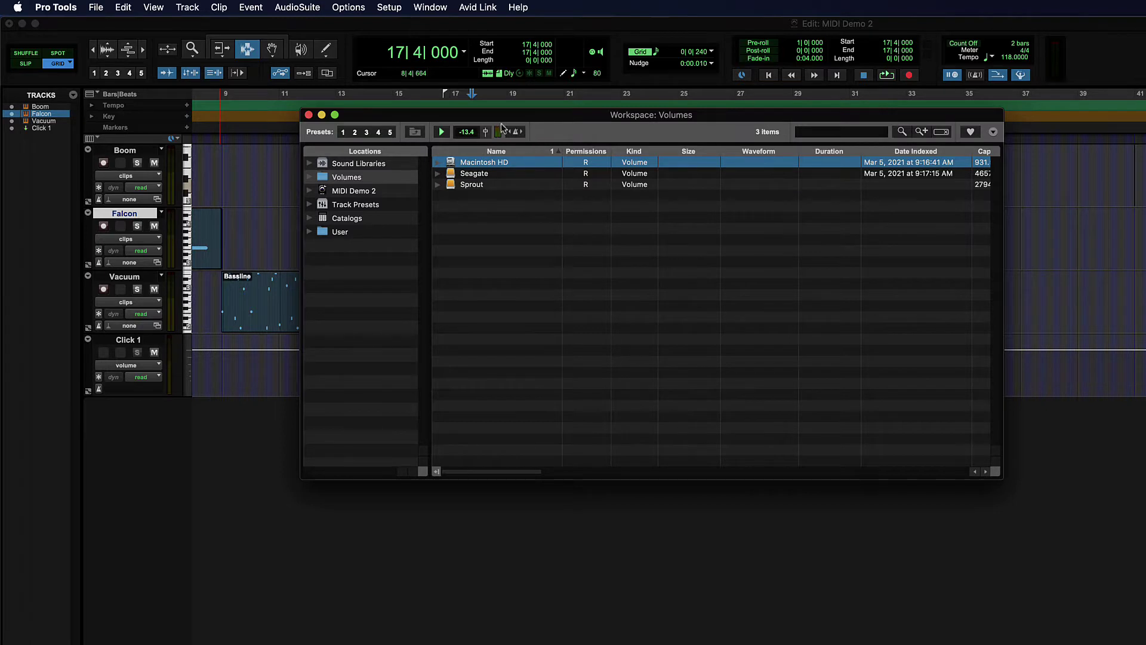
pyautogui.moveTo(519, 118); pyautogui.dragTo(417, 99)
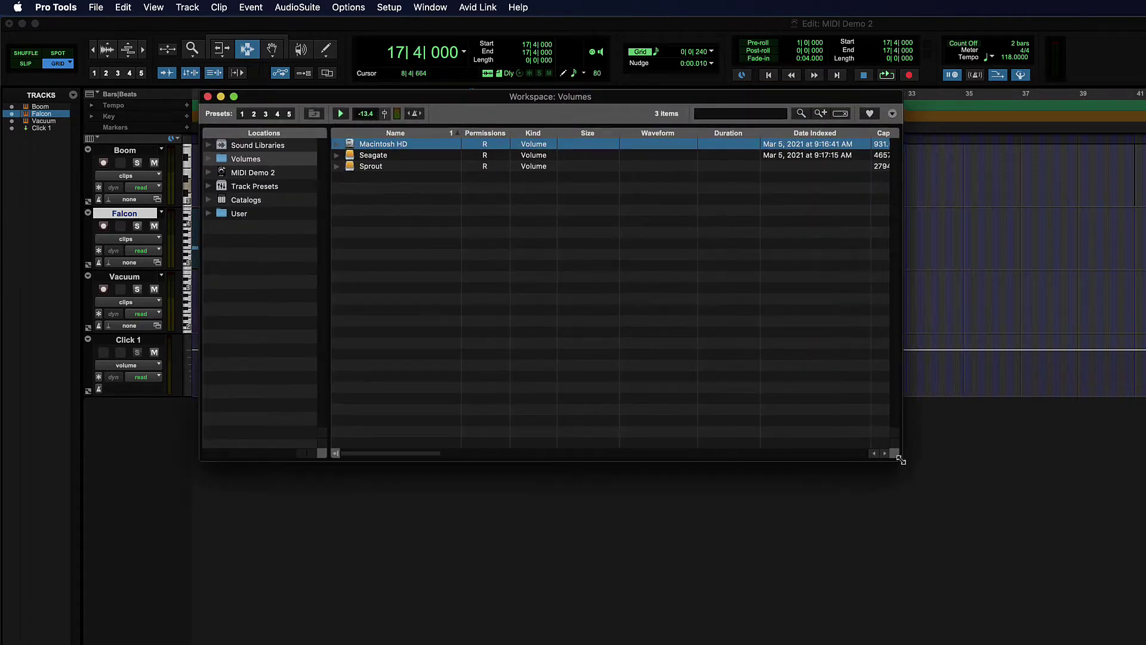
pyautogui.moveTo(902, 460); pyautogui.dragTo(1016, 618)
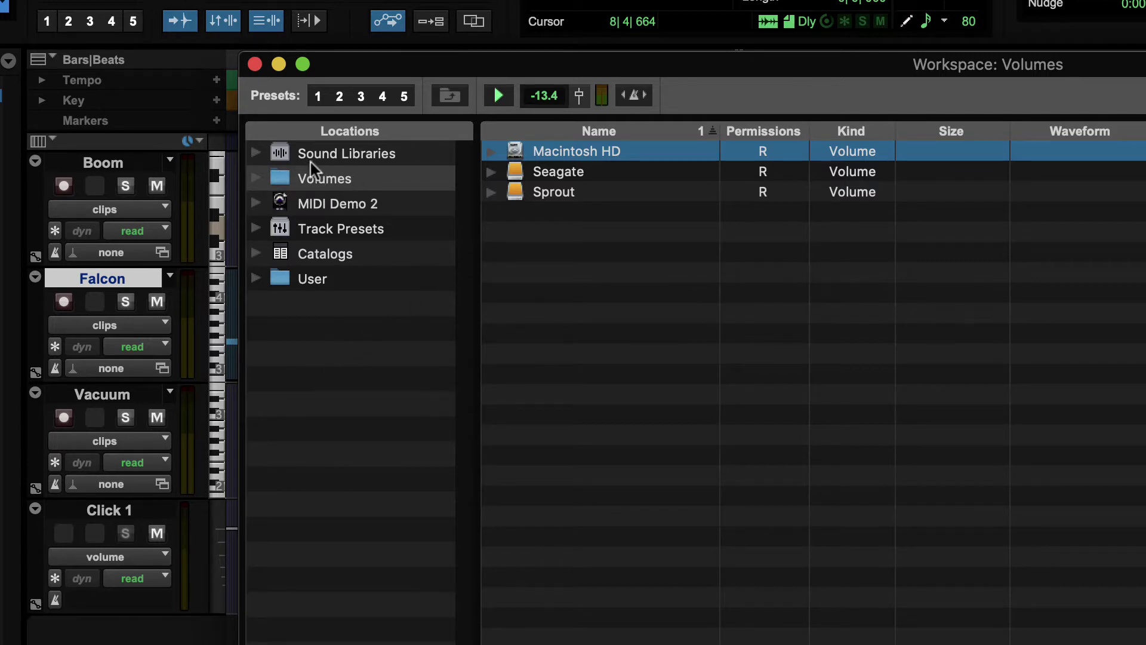
# Look through the Sound Libraries, Volumes, MIDI Demo 2, Track Presets, Catalogs and User locations in the Workspace browser
pyautogui.click(370, 160)
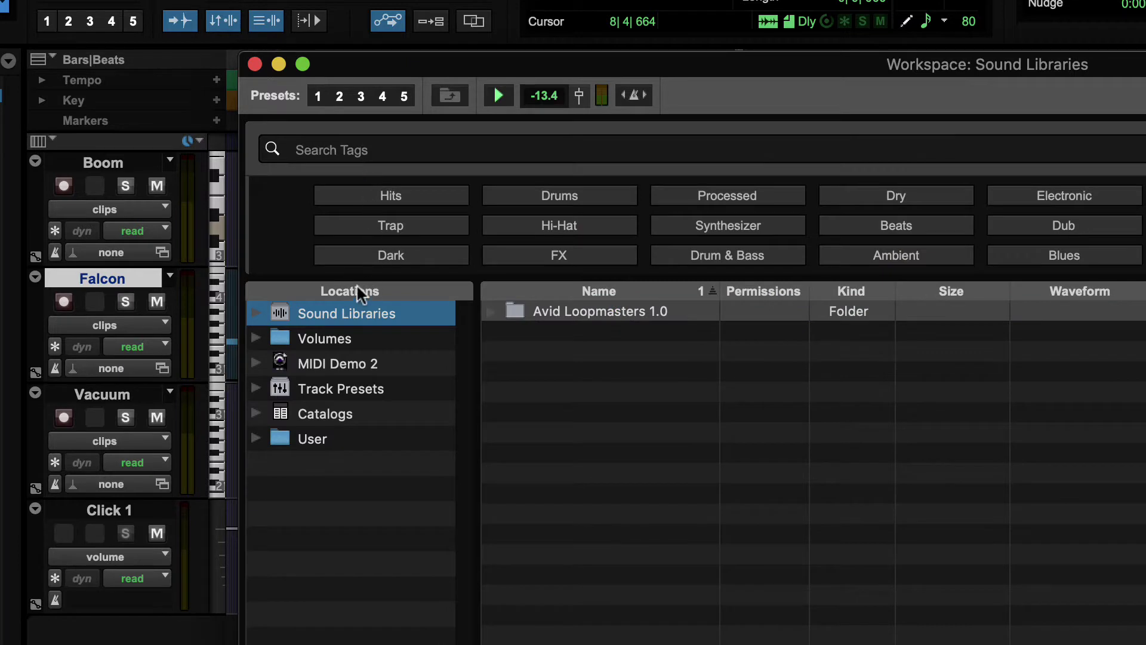
pyautogui.click(1143, 96)
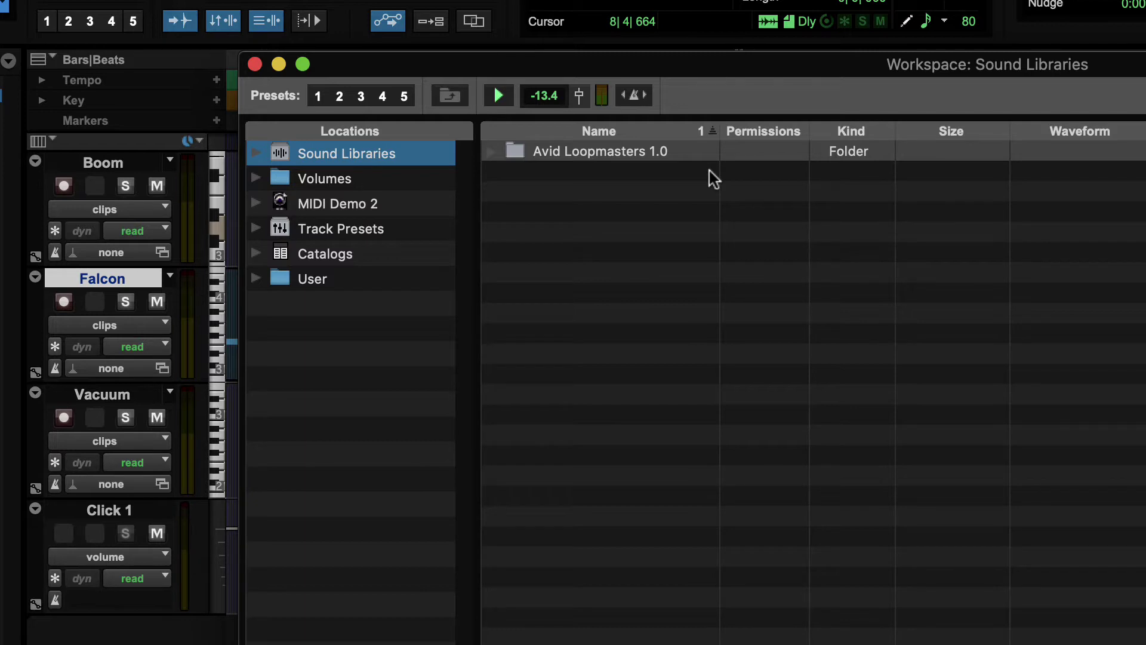
pyautogui.click(348, 178)
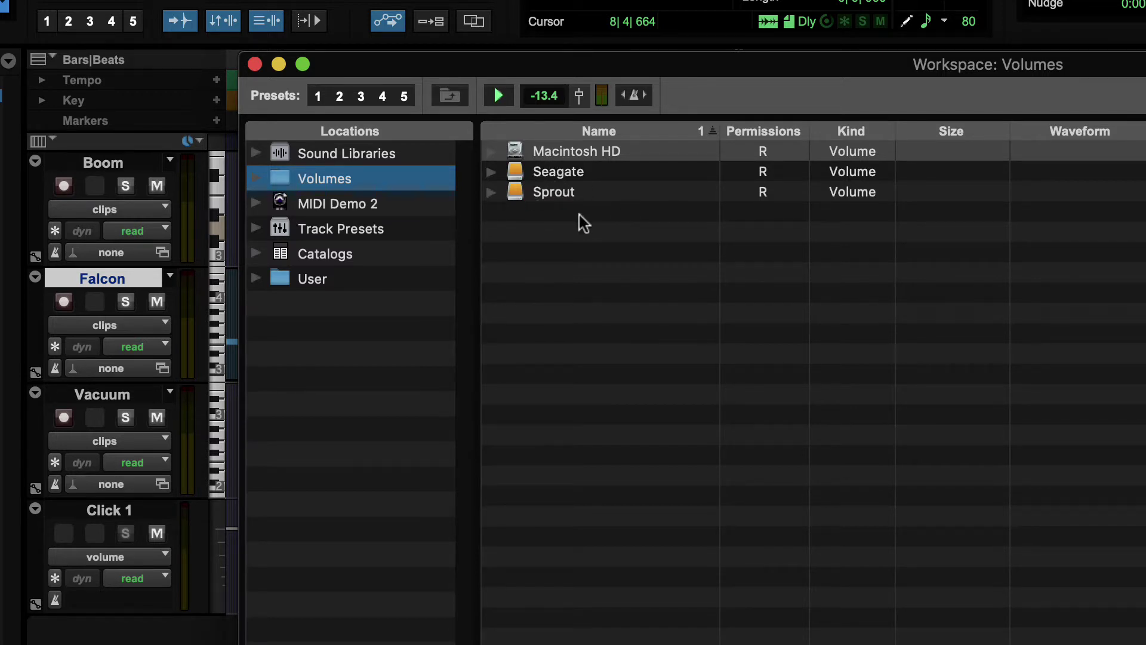
pyautogui.click(325, 205)
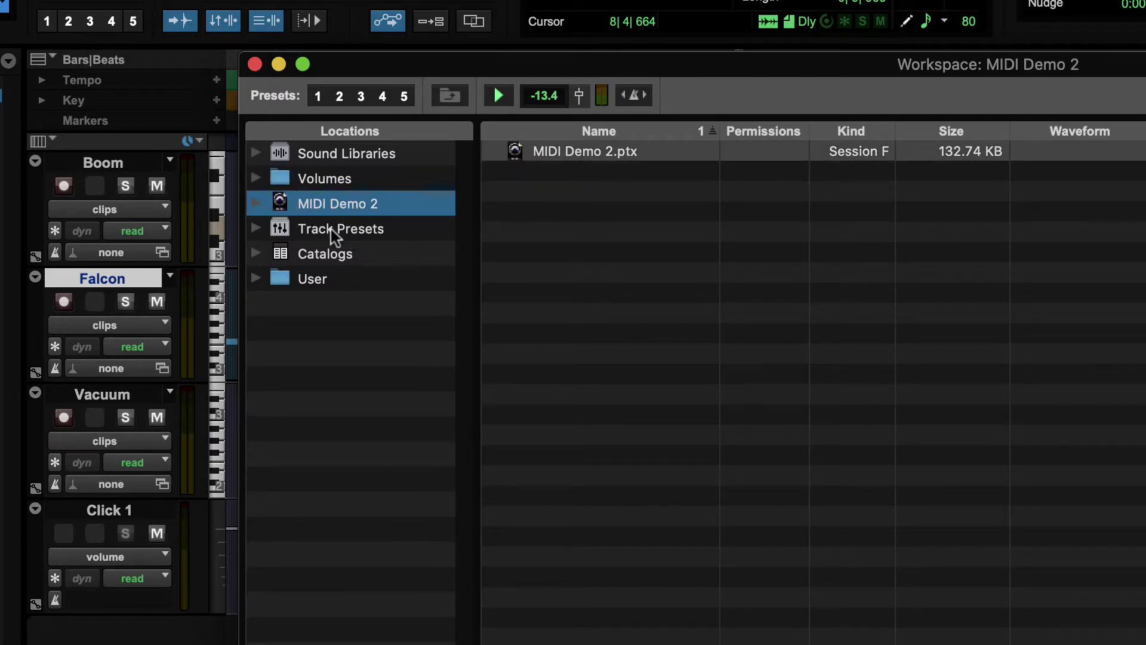
pyautogui.click(331, 230)
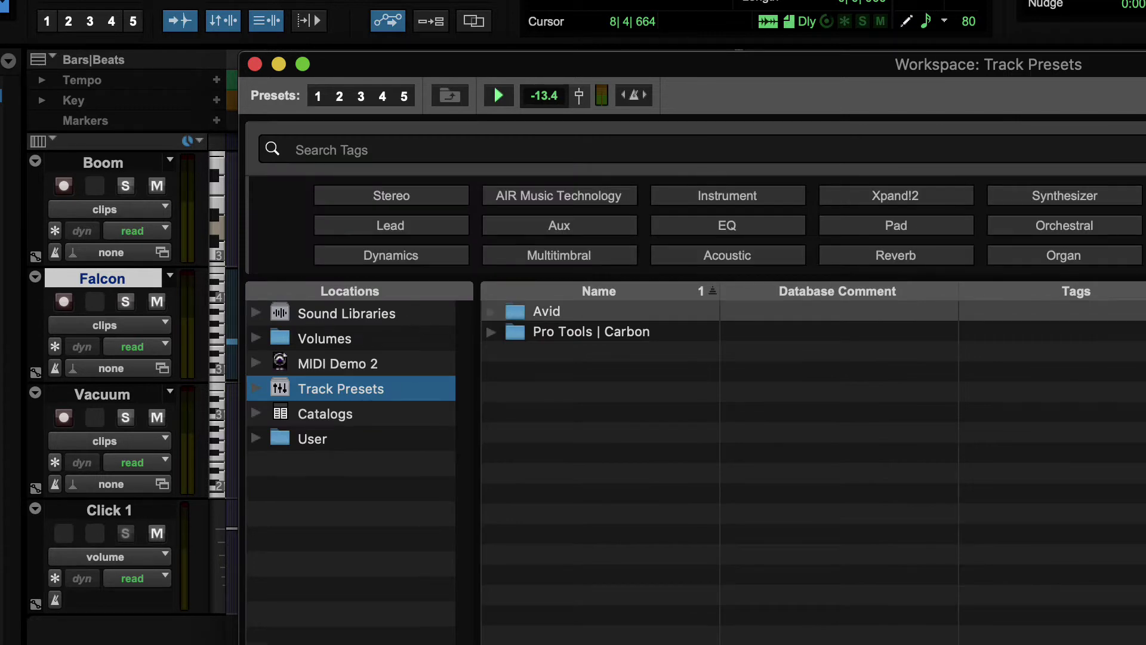
pyautogui.click(338, 254)
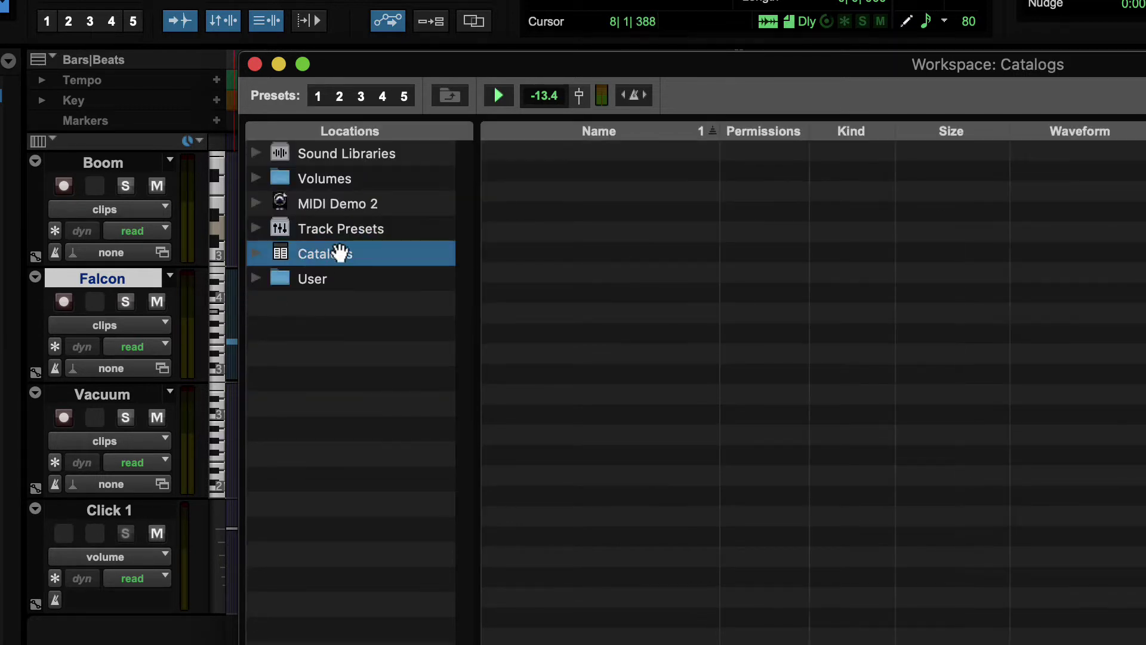
pyautogui.click(311, 280)
pyautogui.click(350, 249)
pyautogui.click(346, 231)
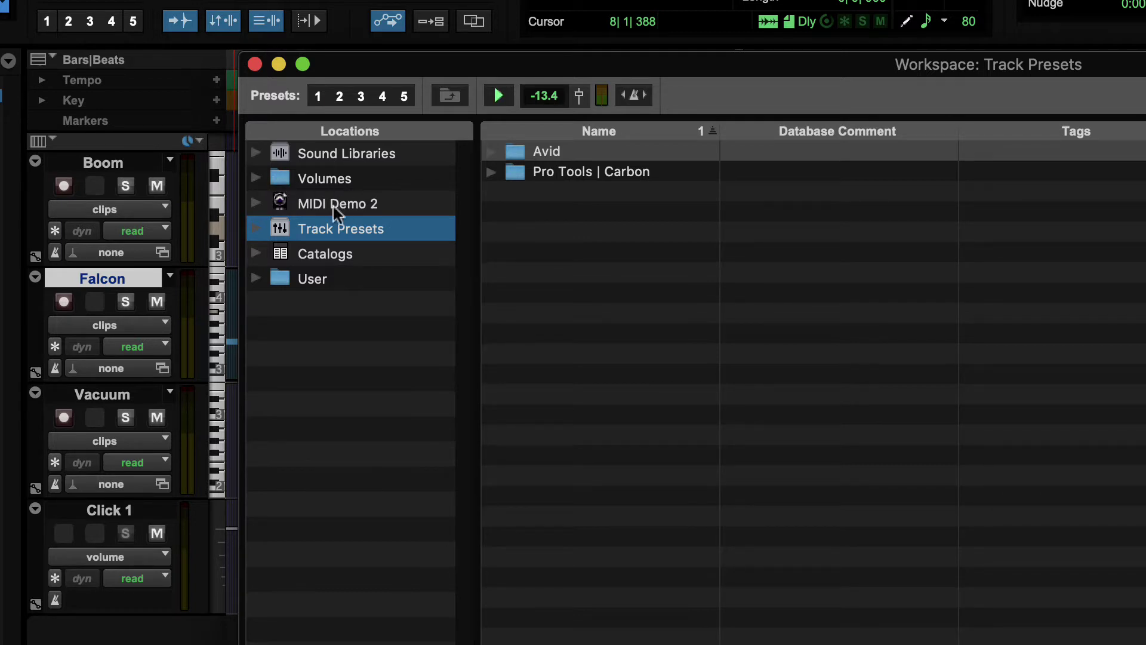
# Expand the Avid Loopmasters 1.0 library through BASS_HEAVY_TRAP and HBT_LOOPS to HBT_BASS_LOOPS, and widen the Waveform column
pyautogui.click(253, 153)
pyautogui.click(279, 178)
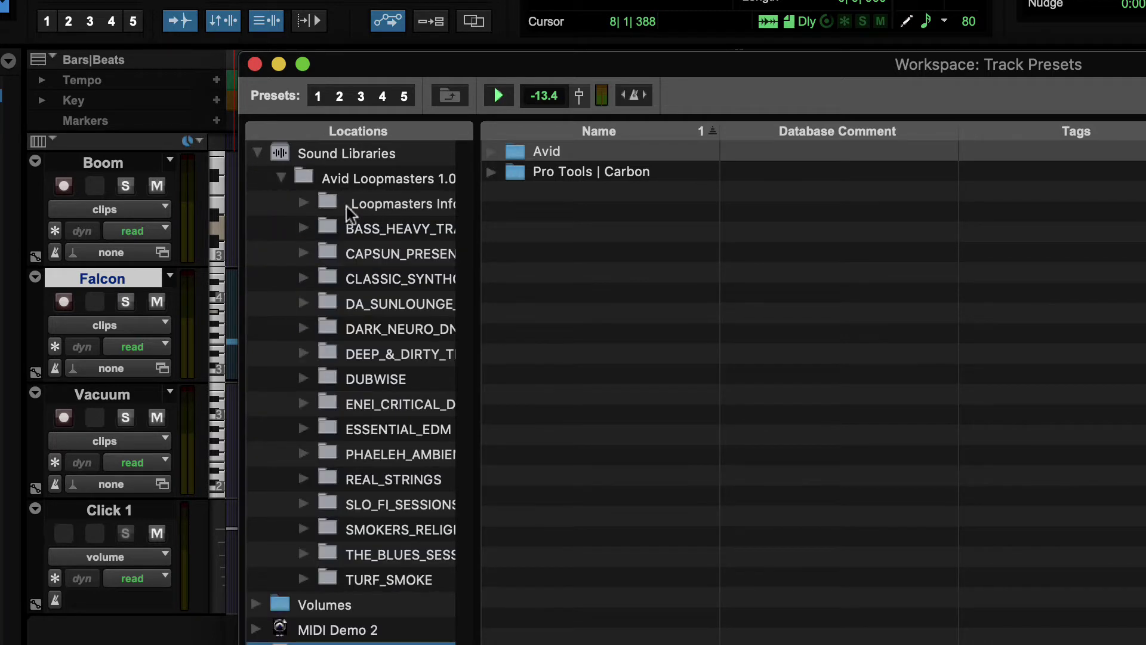
pyautogui.click(334, 228)
pyautogui.click(492, 153)
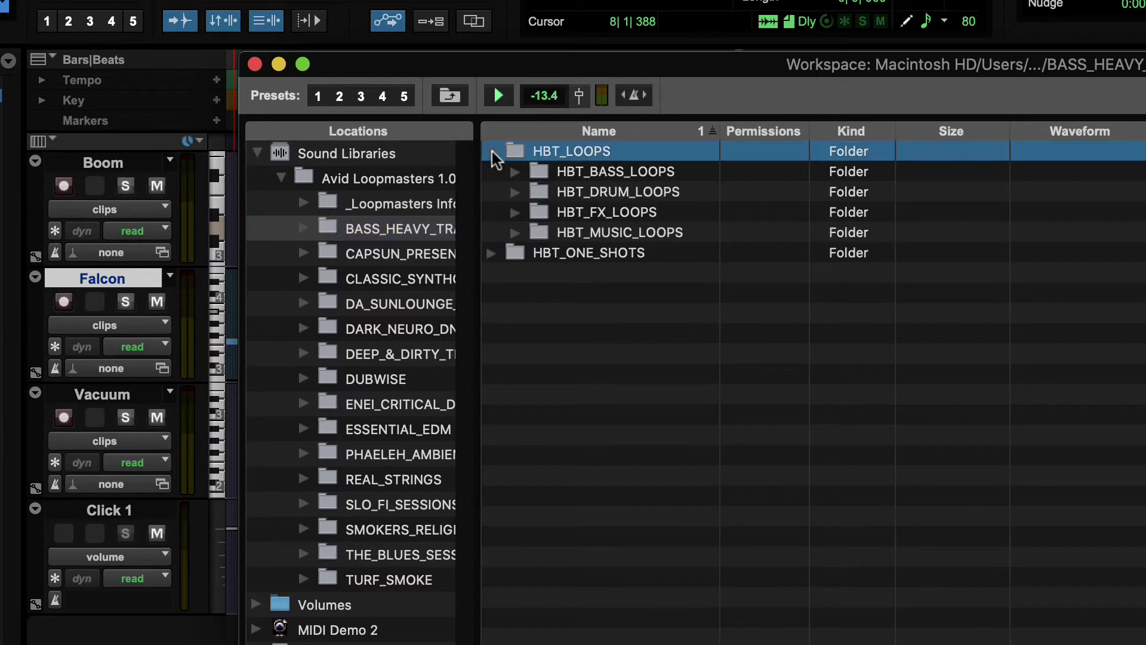
pyautogui.click(515, 173)
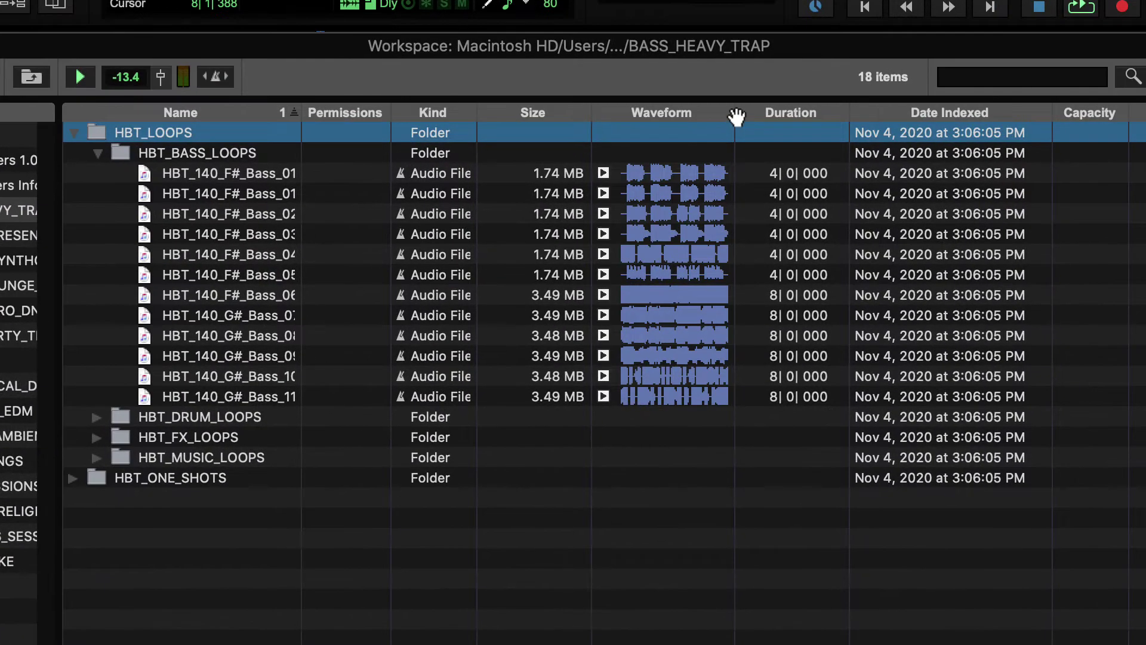
pyautogui.moveTo(737, 117); pyautogui.dragTo(943, 135)
pyautogui.moveTo(731, 111); pyautogui.dragTo(1004, 113)
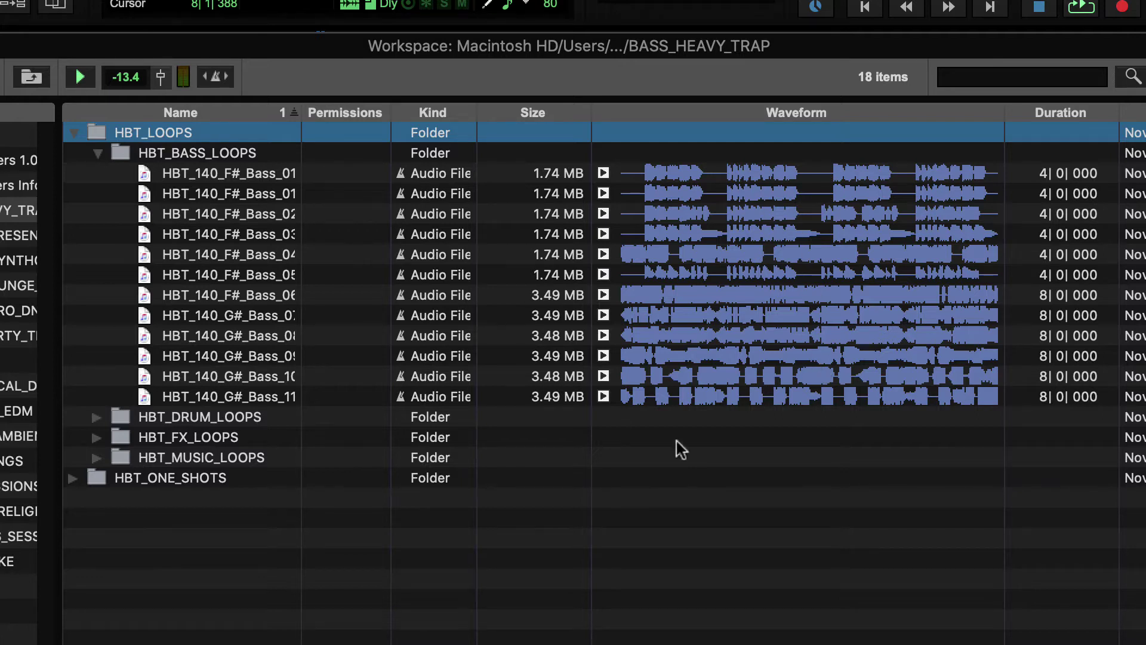
# Preview the first HBT_140_F#_Bass_01 loop from its beginning and from the second phrase in its waveform, stopping playback each time
pyautogui.click(604, 173)
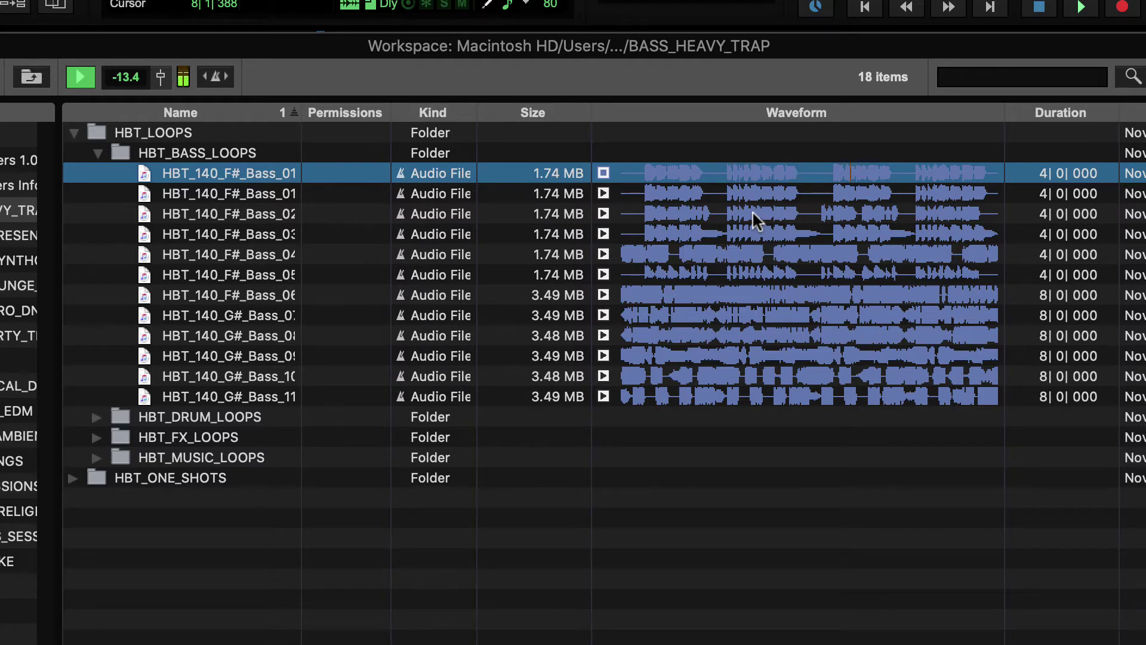
pyautogui.click(605, 174)
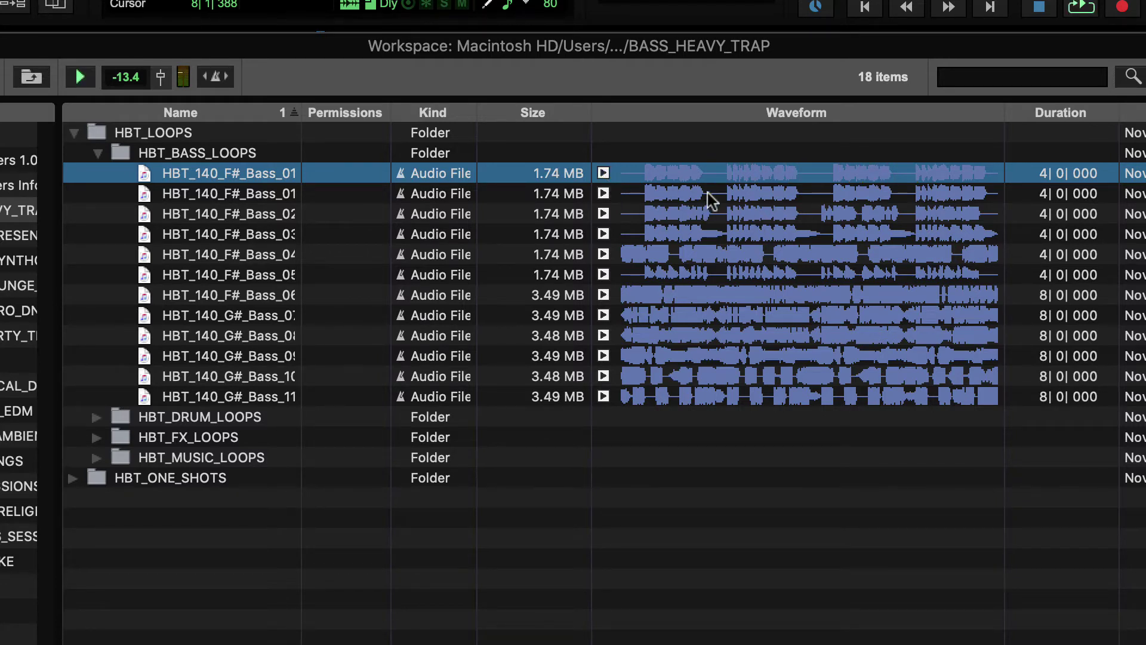
pyautogui.click(734, 180)
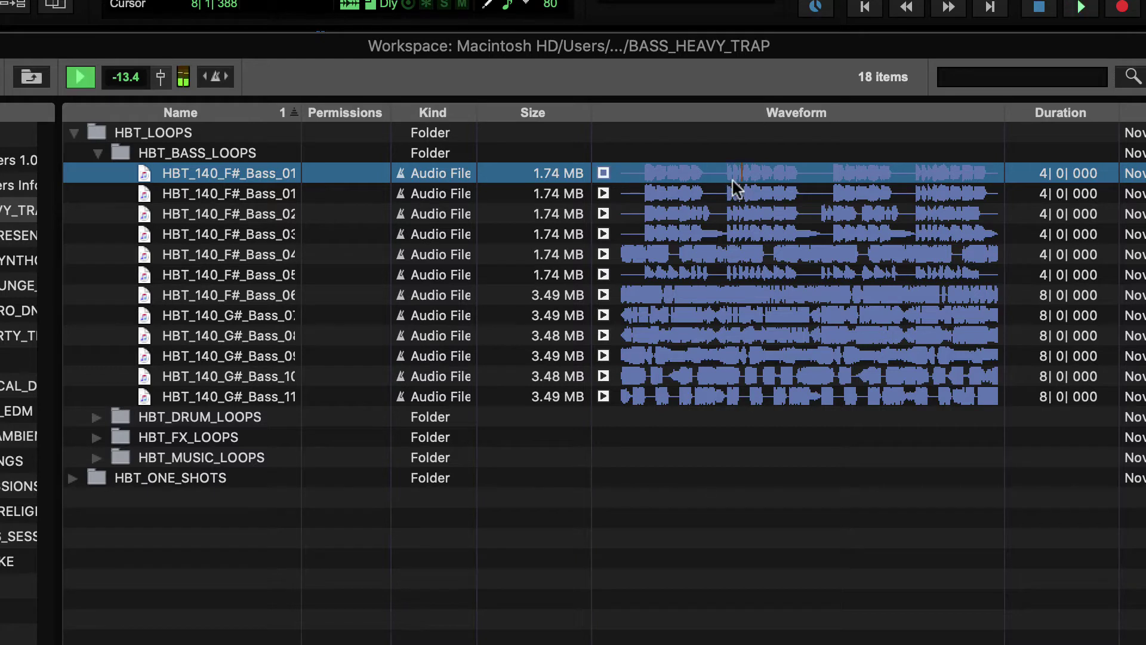
pyautogui.click(604, 175)
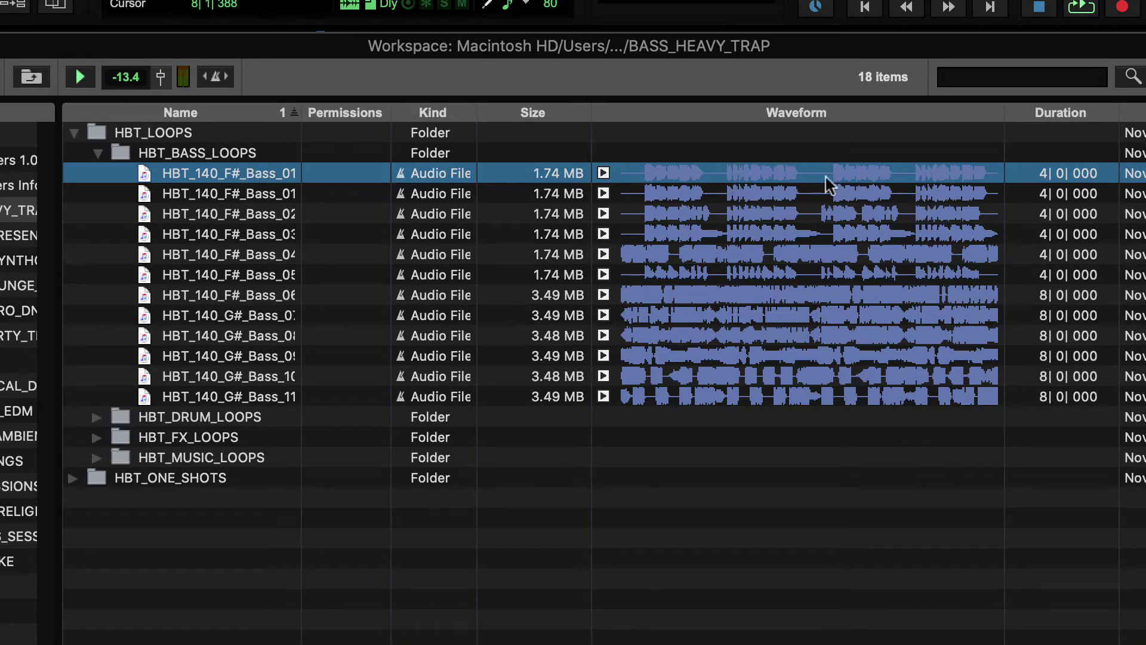
pyautogui.click(724, 170)
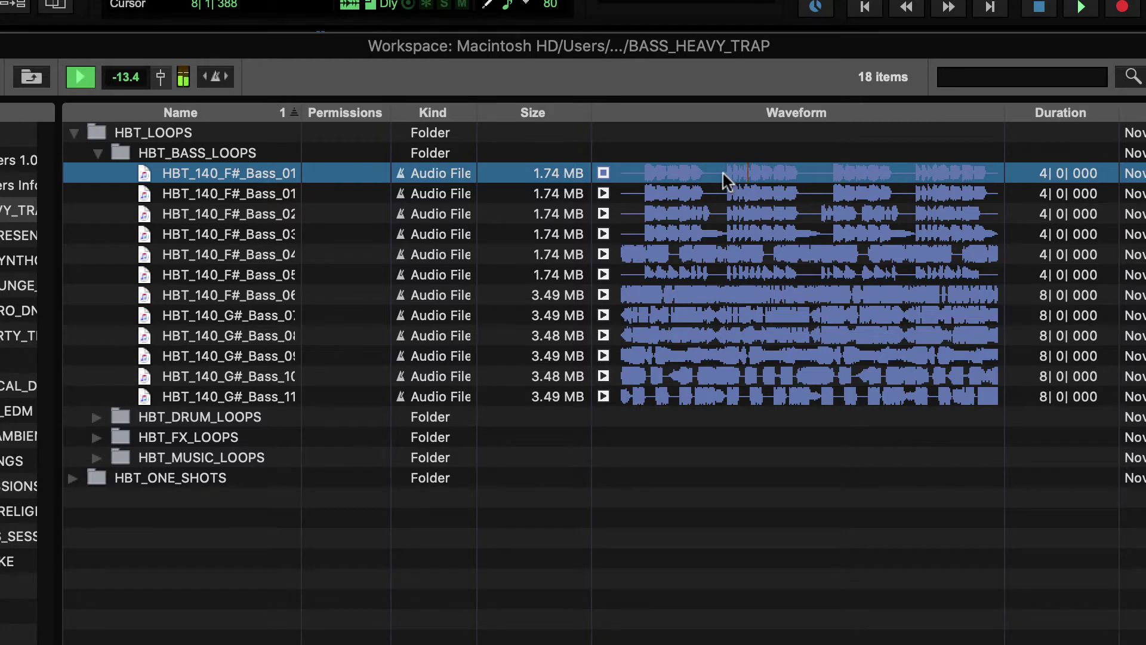
pyautogui.click(604, 173)
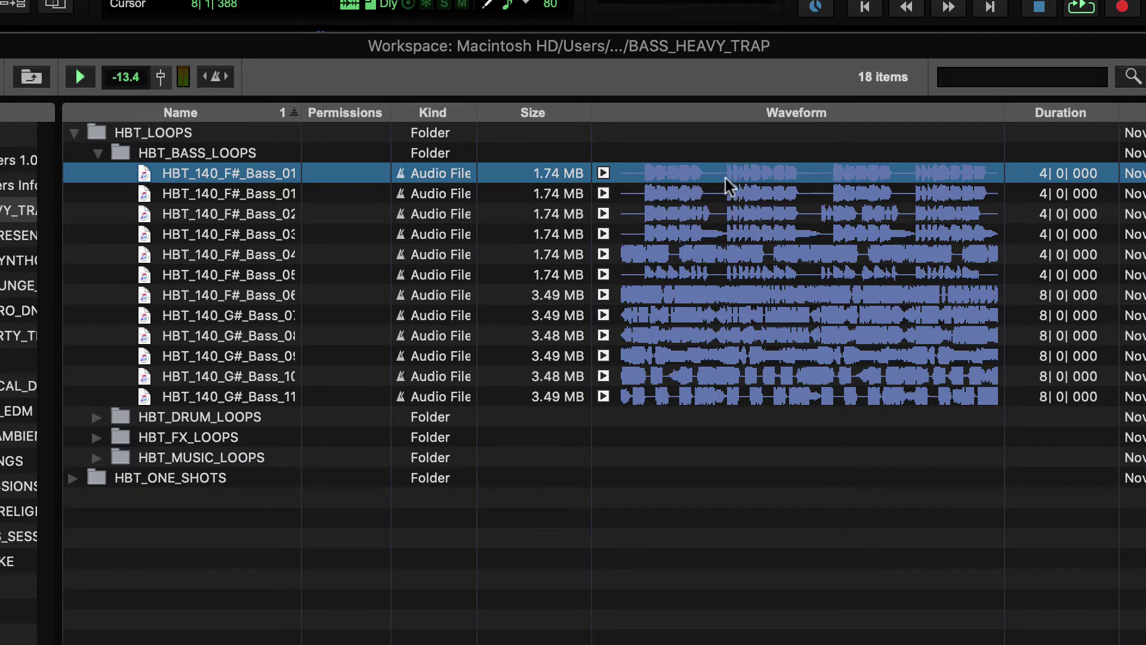
# Toggle the selected bass loop's preview on and off, and check the Spacebar Toggles File Preview option
pyautogui.press('space')
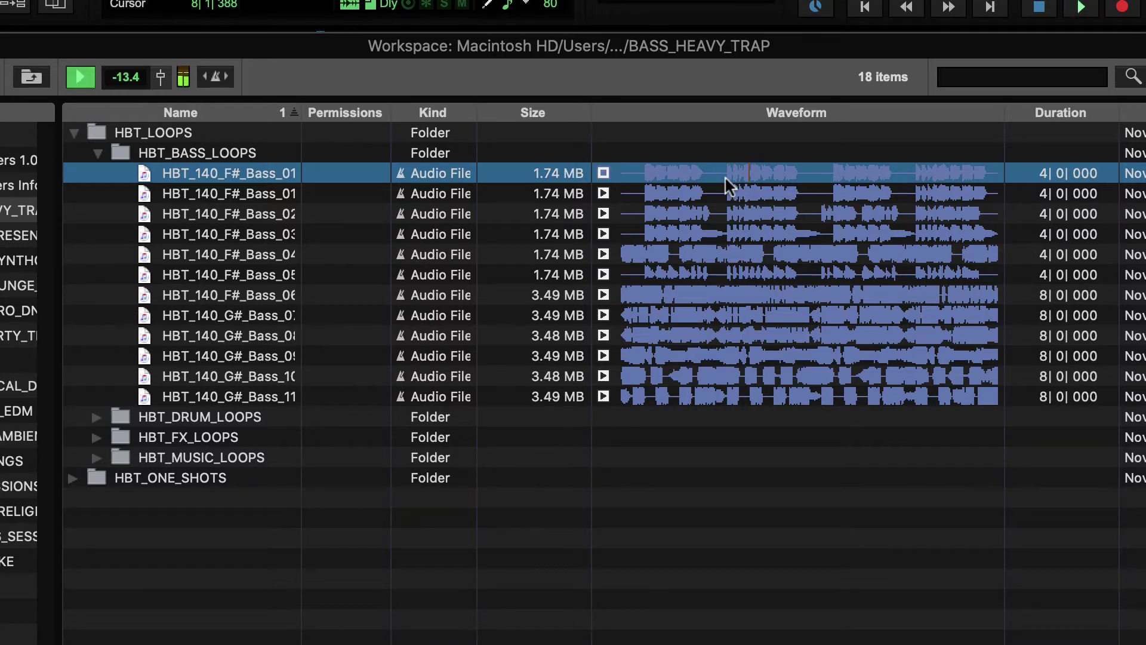
pyautogui.press('space')
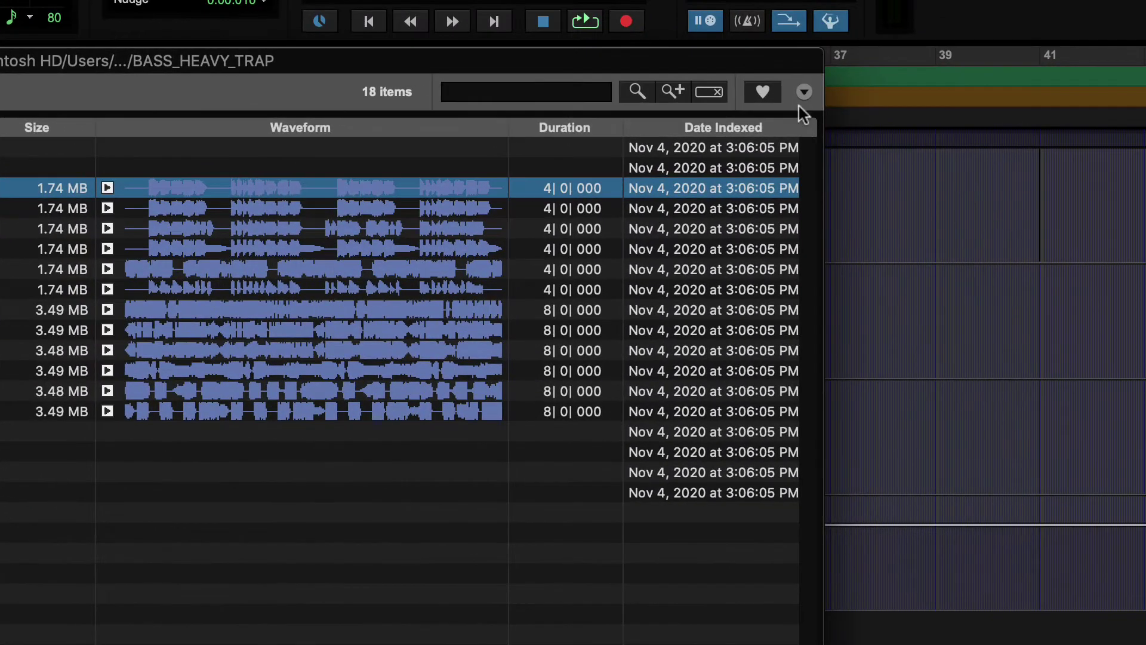
pyautogui.click(1018, 84)
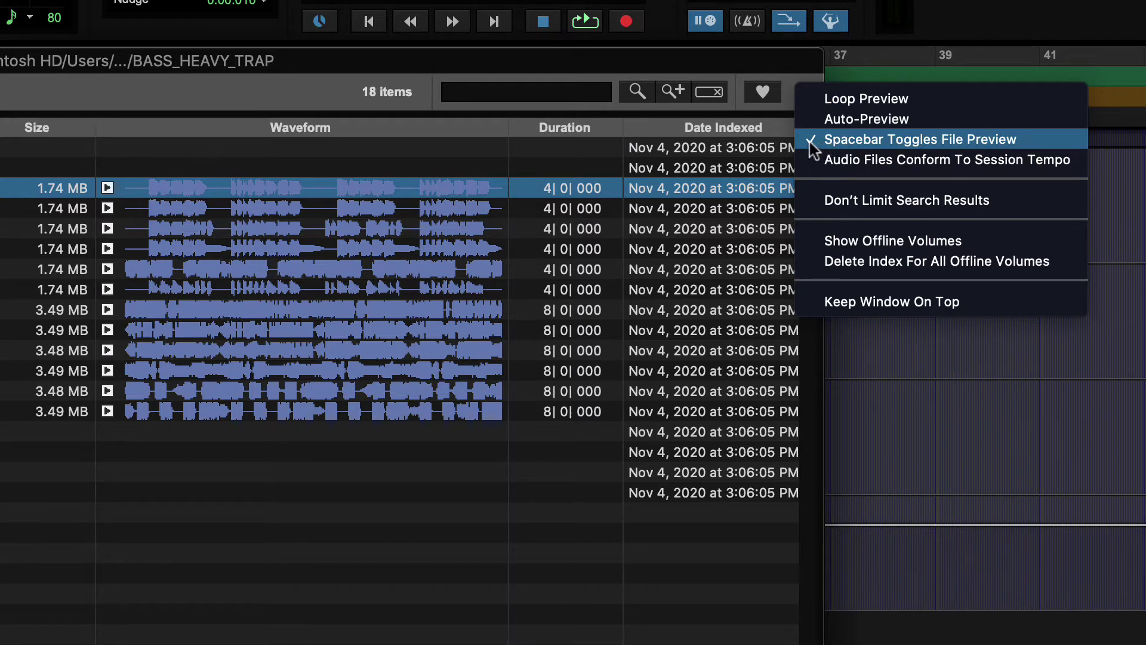
pyautogui.click(190, 65)
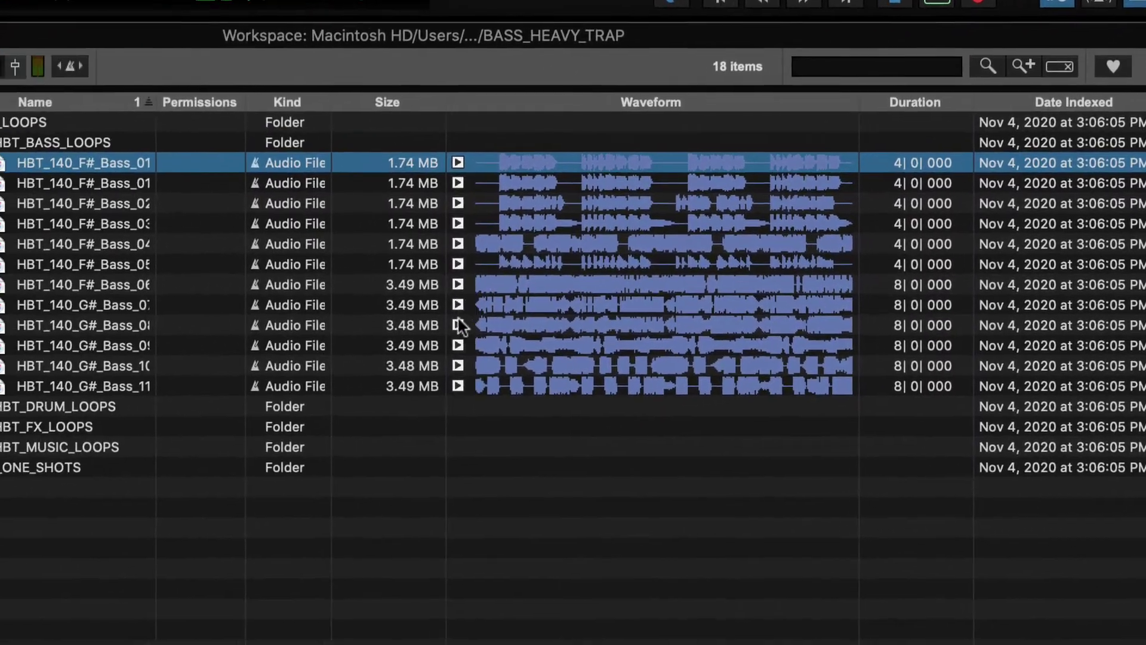
# Move down the bass loops to HBT_140_F#_Bass_05 and preview HBT_140_F#_Bass_06 from about the middle of its waveform
pyautogui.press('Down')
pyautogui.press('Down')
pyautogui.press('Down')
pyautogui.press('Down')
pyautogui.press('Down')
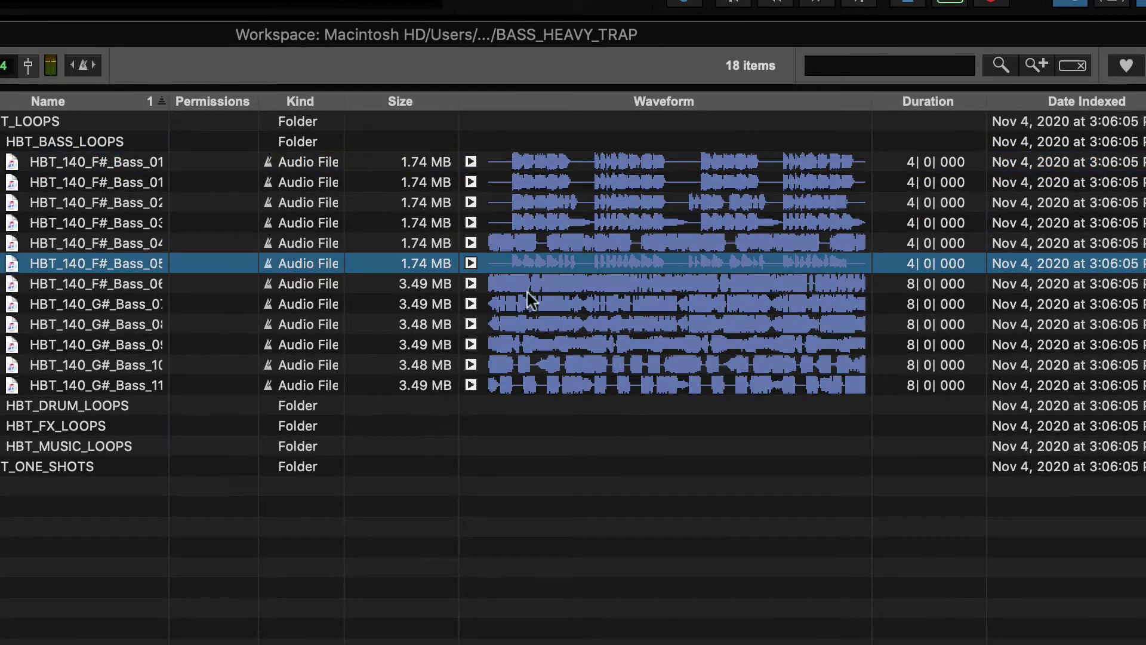
pyautogui.click(684, 282)
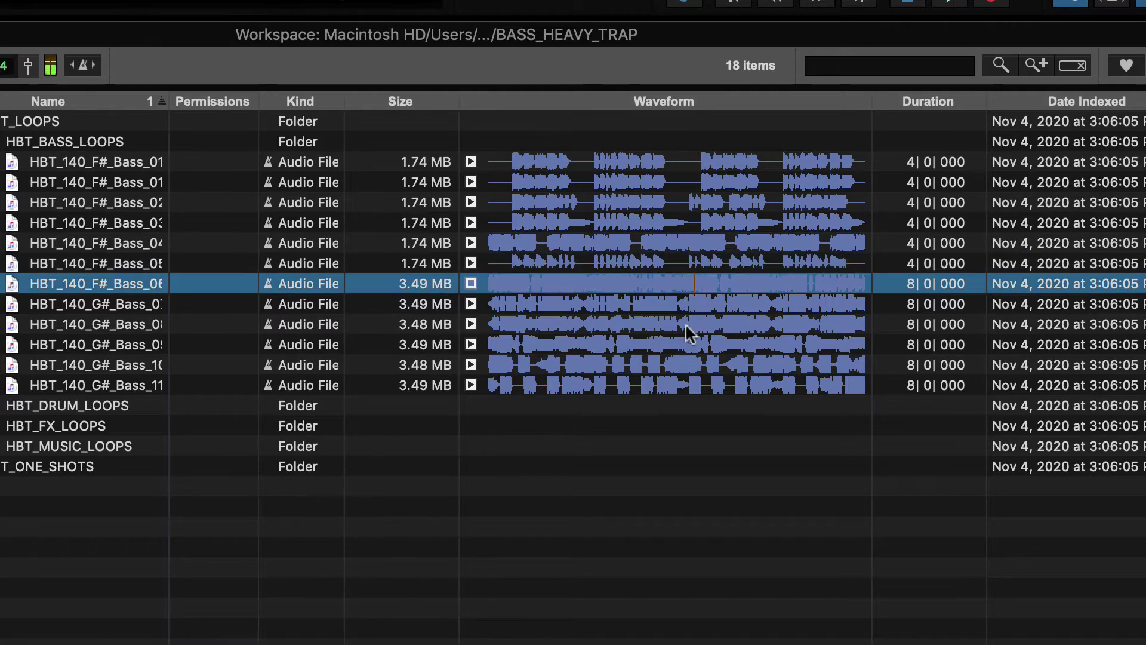
pyautogui.click(471, 284)
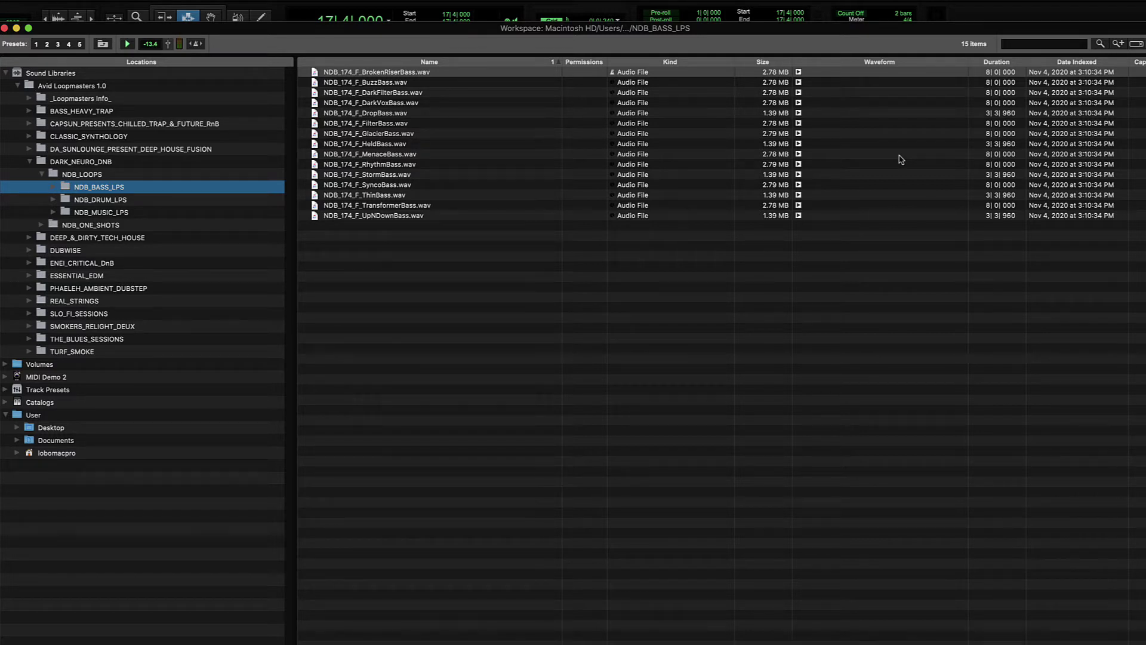
# Preview NDB_174_F_BrokenRiserBass.wav in the NDB_BASS_LPS folder to generate its waveform overview
pyautogui.click(799, 72)
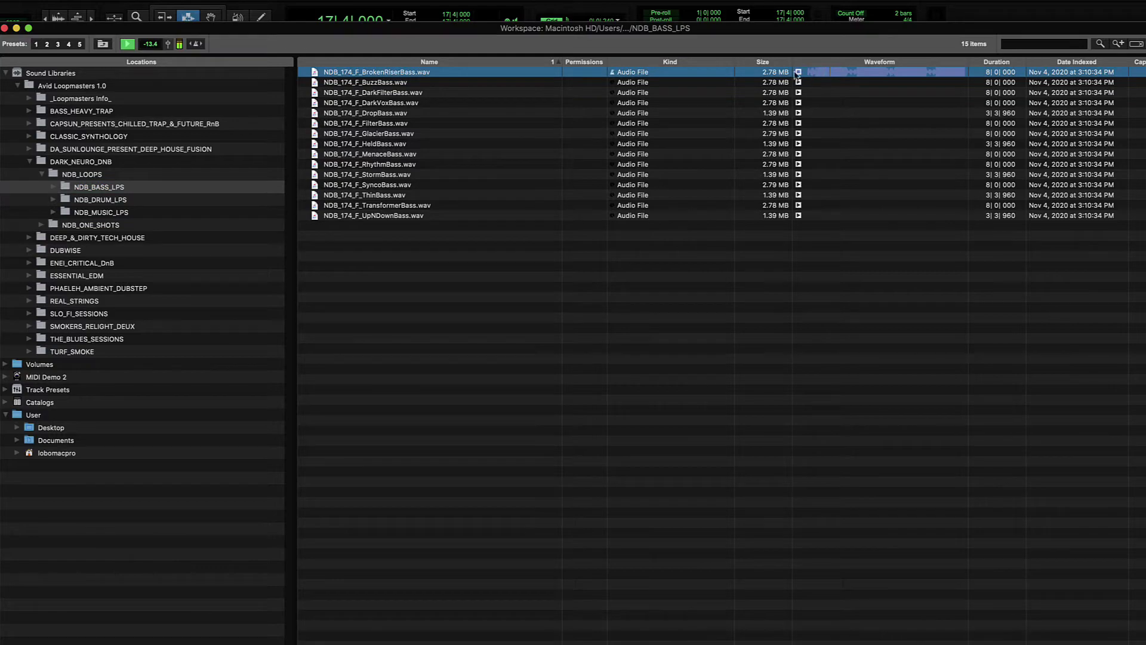
pyautogui.click(800, 72)
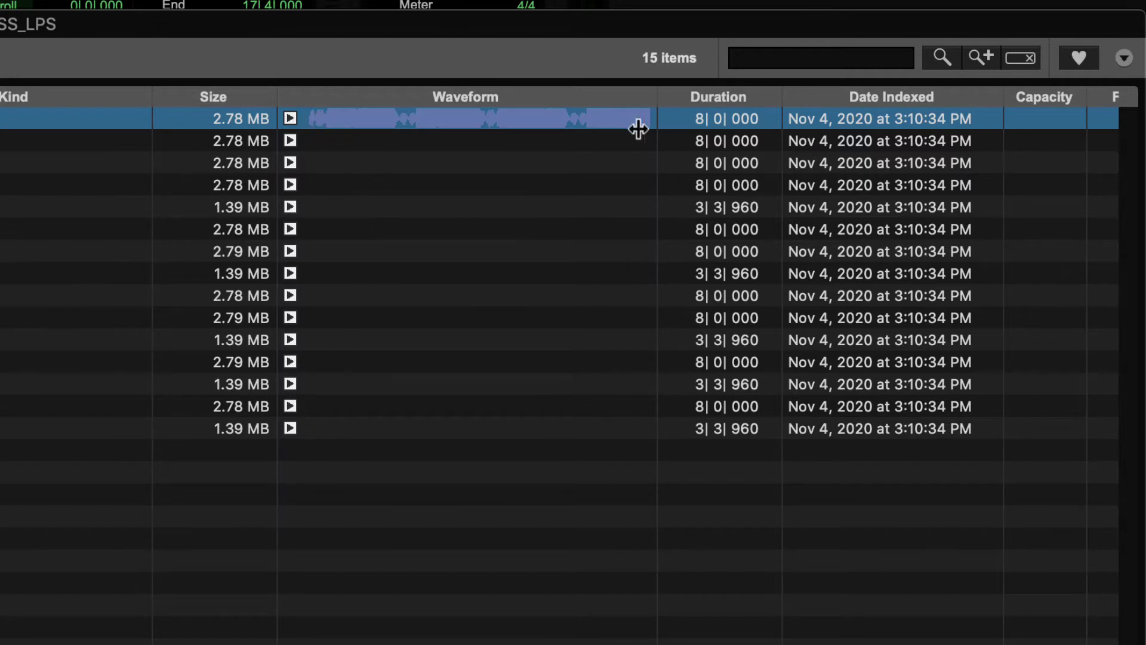
# Preview NDB_174_F_UpNDownBass.wav and close the BASS_HEAVY_TRAP Workspace window behind the NDB_BASS_LPS one
pyautogui.click(291, 428)
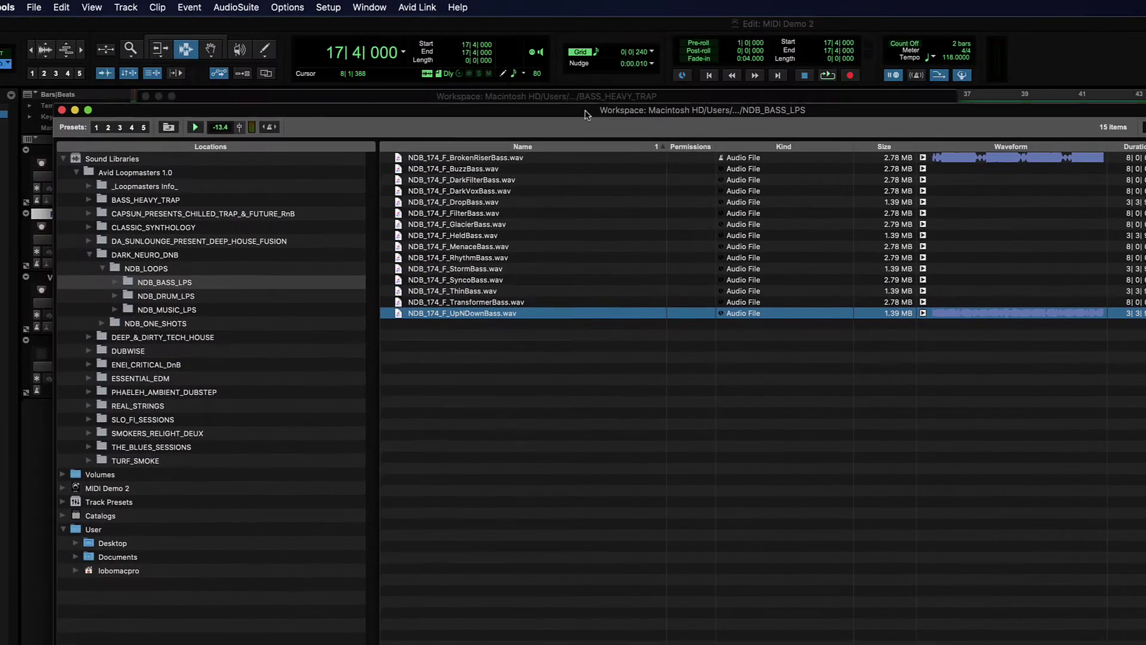
pyautogui.moveTo(586, 111); pyautogui.dragTo(586, 112)
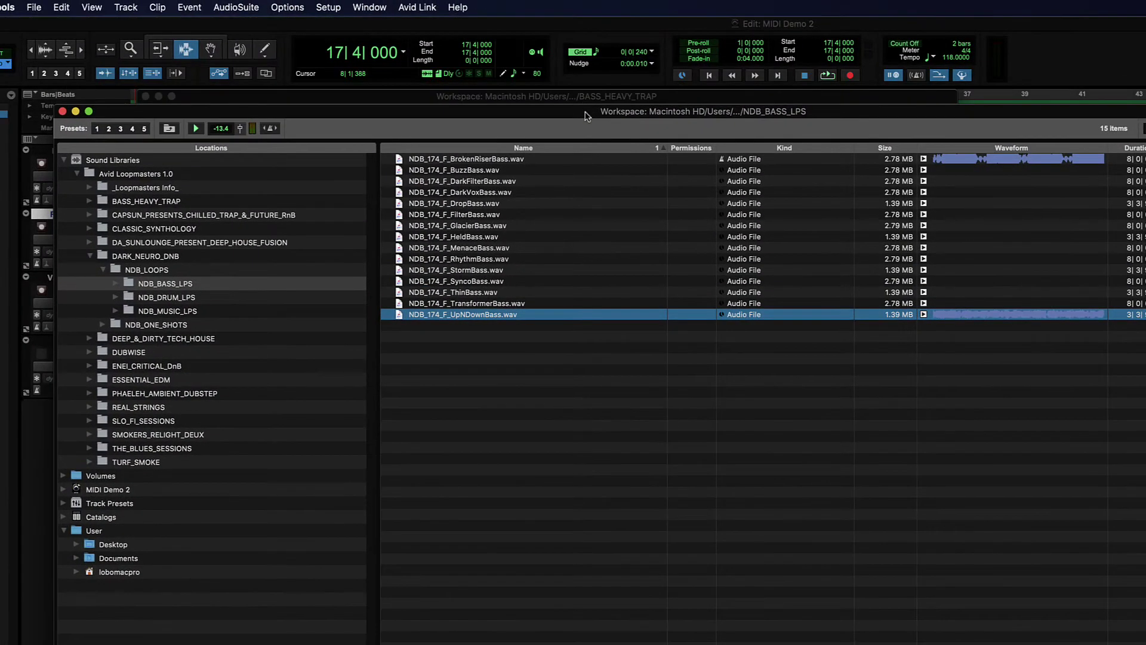
pyautogui.moveTo(343, 111); pyautogui.dragTo(349, 129)
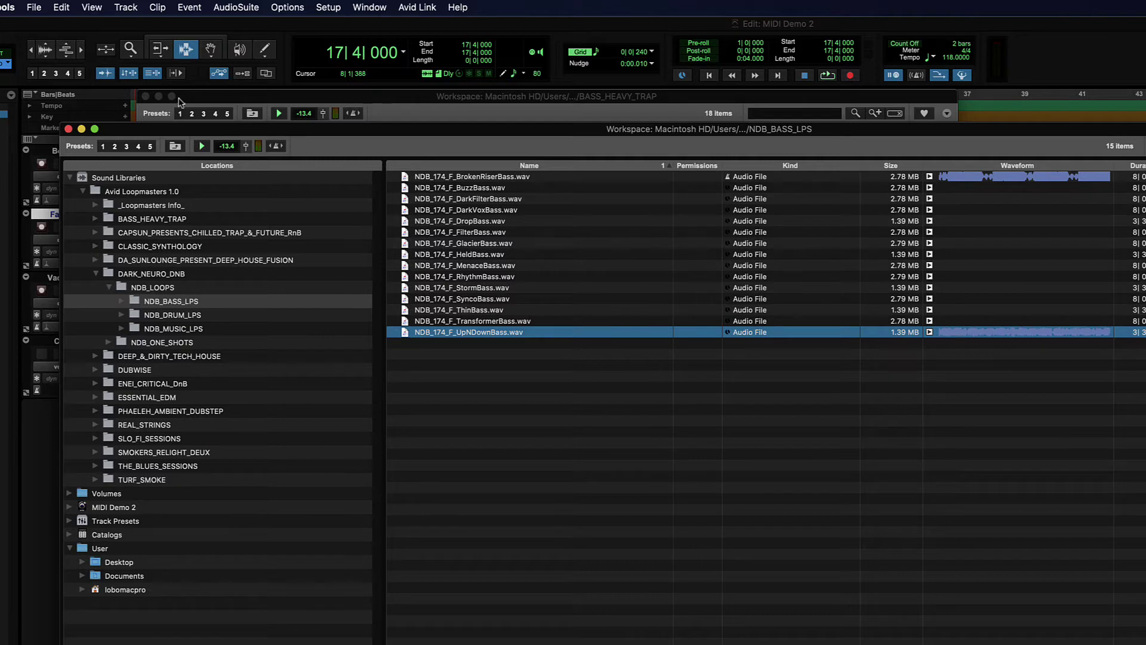
pyautogui.click(145, 96)
pyautogui.moveTo(380, 133); pyautogui.dragTo(382, 91)
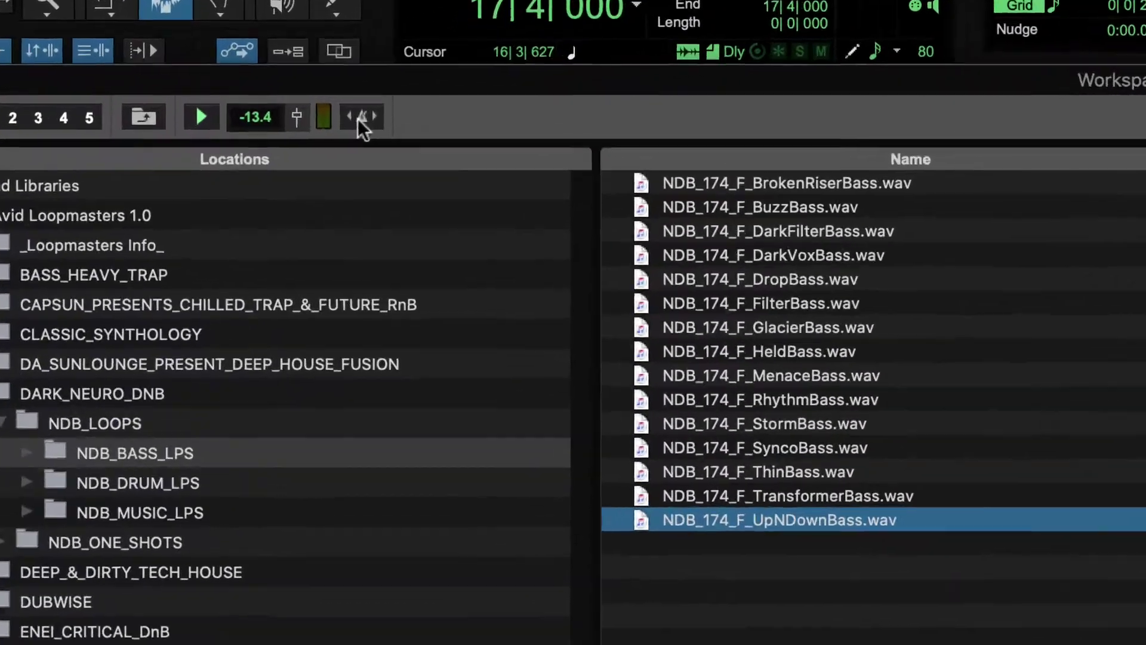
# Enable previewing at the session tempo and start and stop the preview of NDB_174_F_UpNDownBass.wav
pyautogui.click(360, 118)
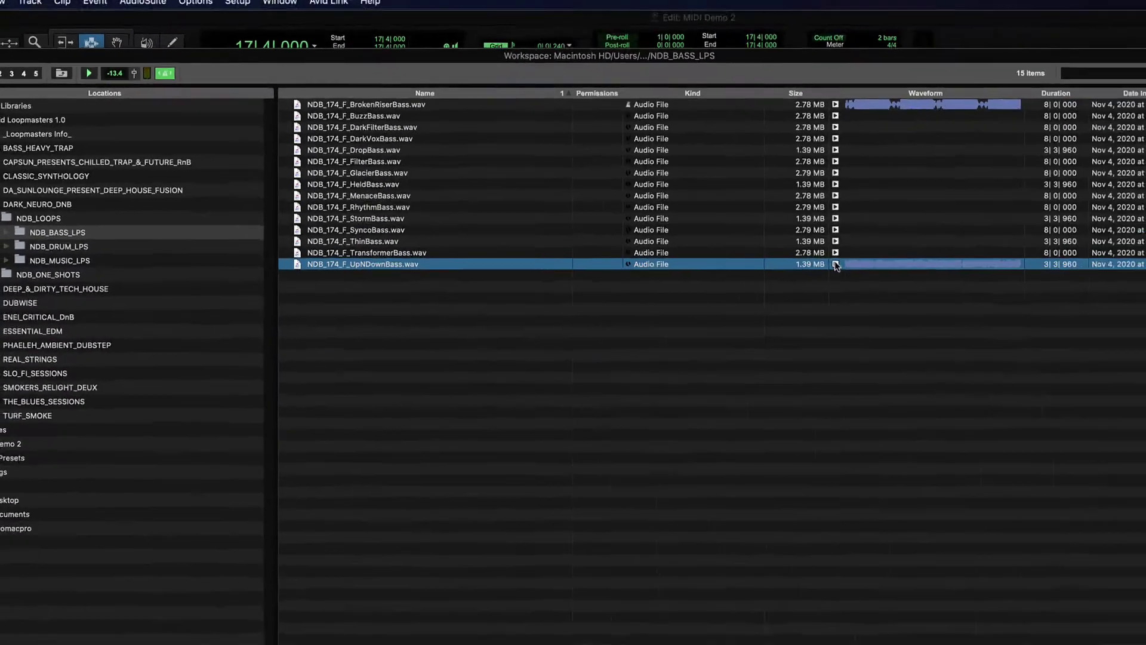
pyautogui.click(835, 264)
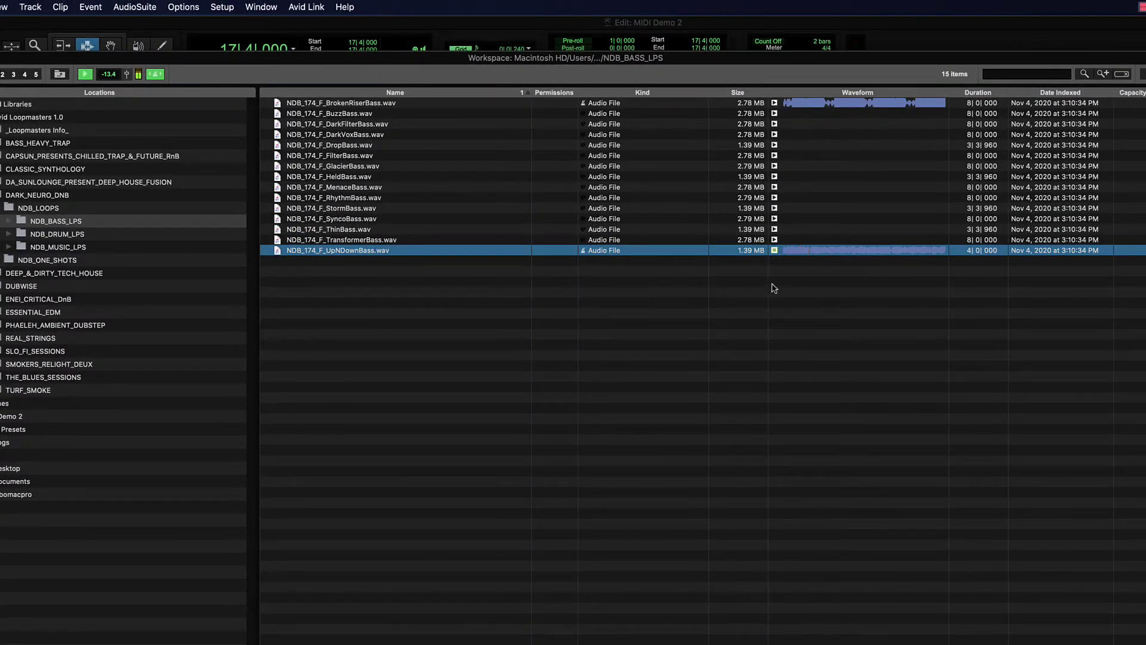
pyautogui.click(774, 251)
pyautogui.click(774, 250)
pyautogui.click(154, 74)
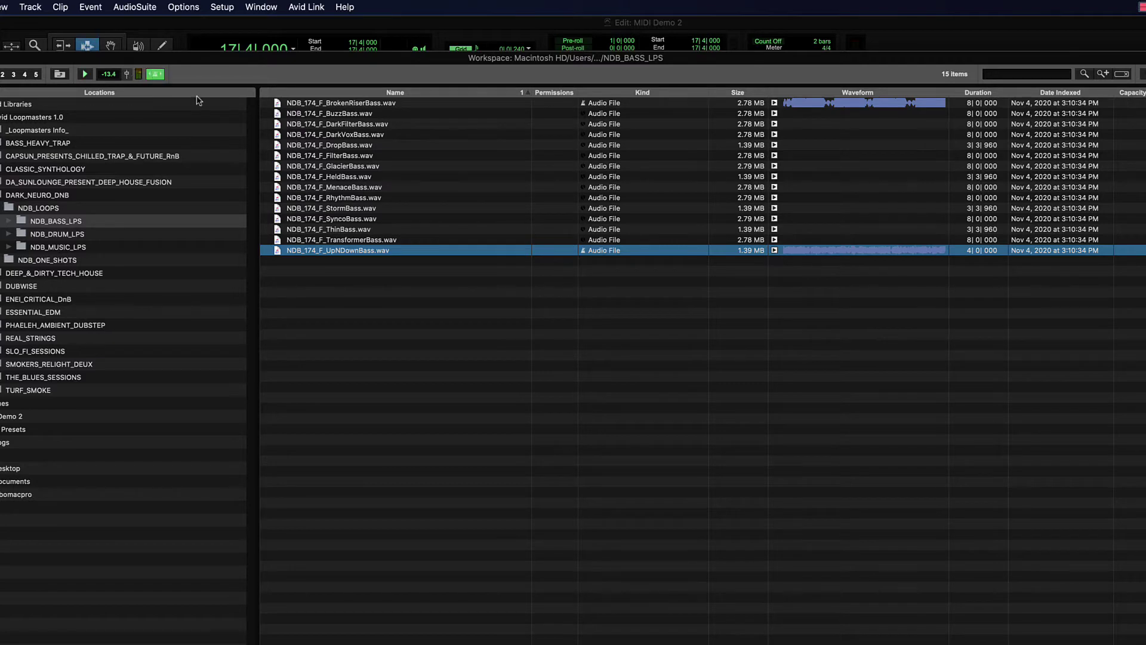
pyautogui.click(774, 251)
pyautogui.click(774, 251)
# Insert a tempo change to 160 BPM at location 31|3|000 in the MIDI Demo 2 session
pyautogui.moveTo(427, 60); pyautogui.dragTo(401, 124)
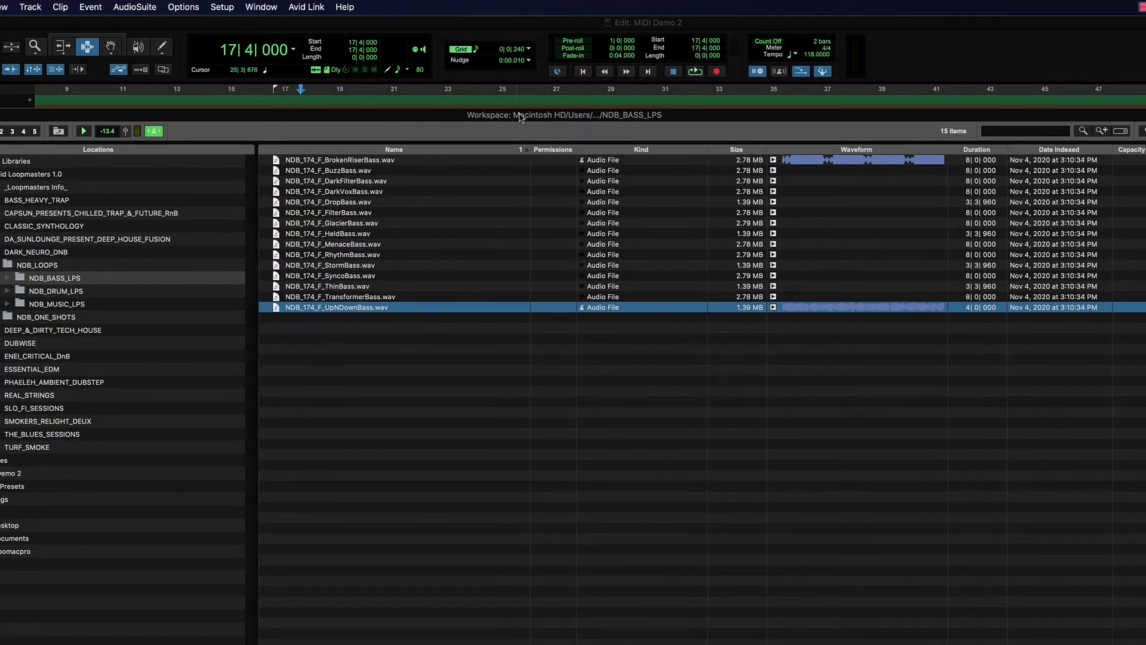
pyautogui.moveTo(519, 118); pyautogui.dragTo(534, 179)
pyautogui.click(453, 152)
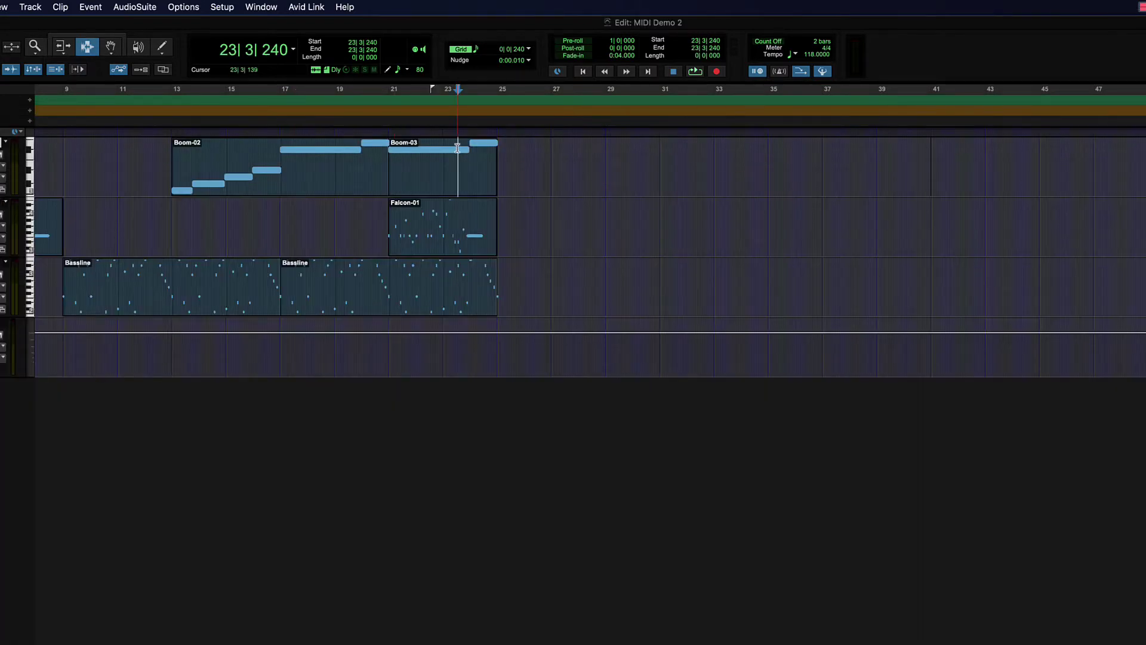
pyautogui.click(450, 154)
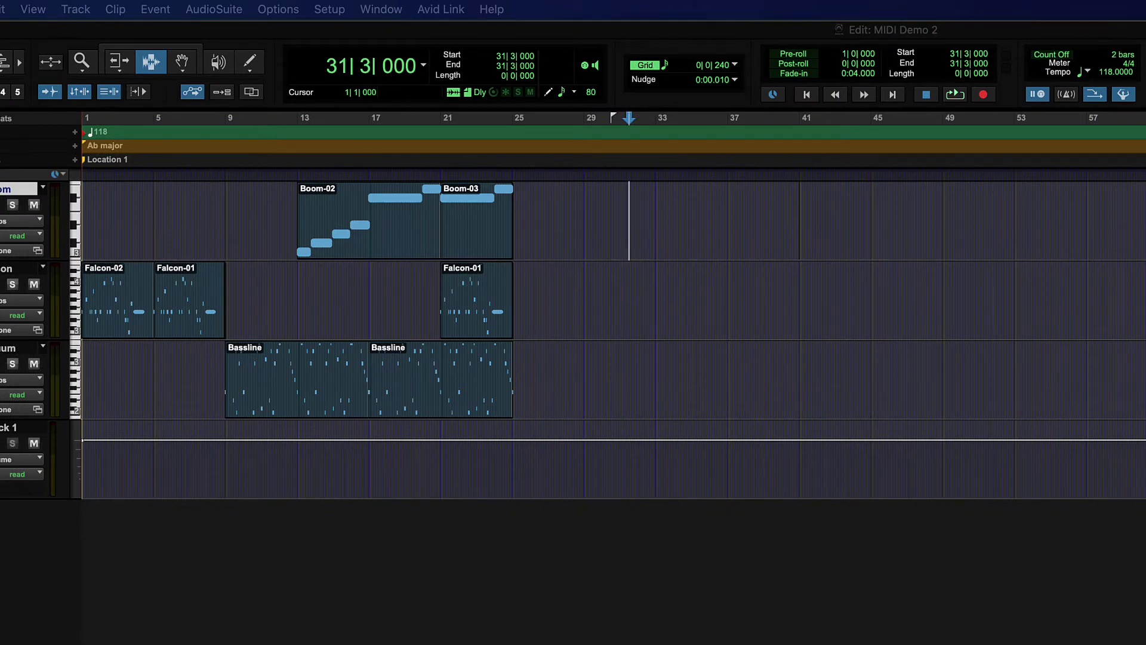
pyautogui.click(75, 132)
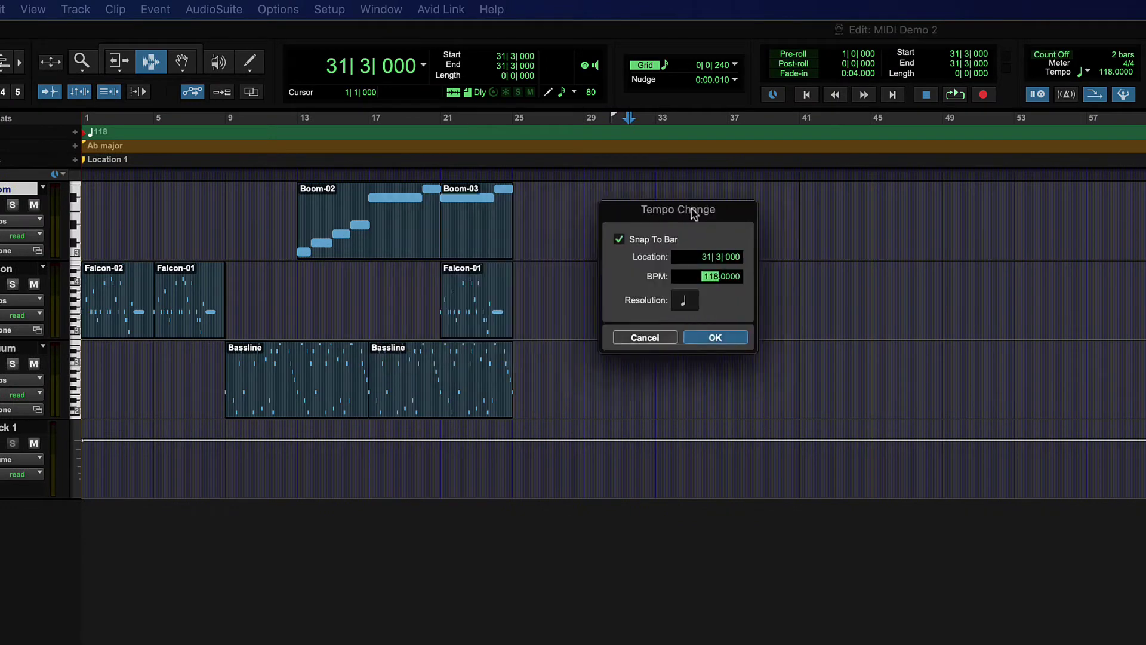
pyautogui.moveTo(691, 209); pyautogui.dragTo(696, 221)
pyautogui.write('16')
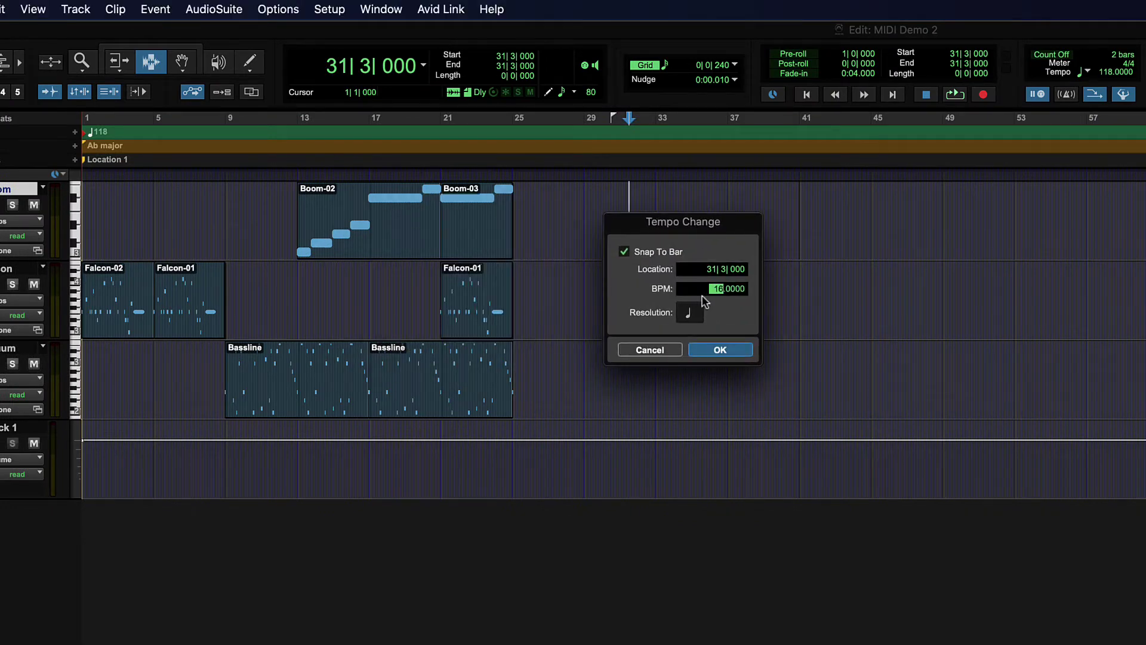
pyautogui.write('0')
pyautogui.press('Return')
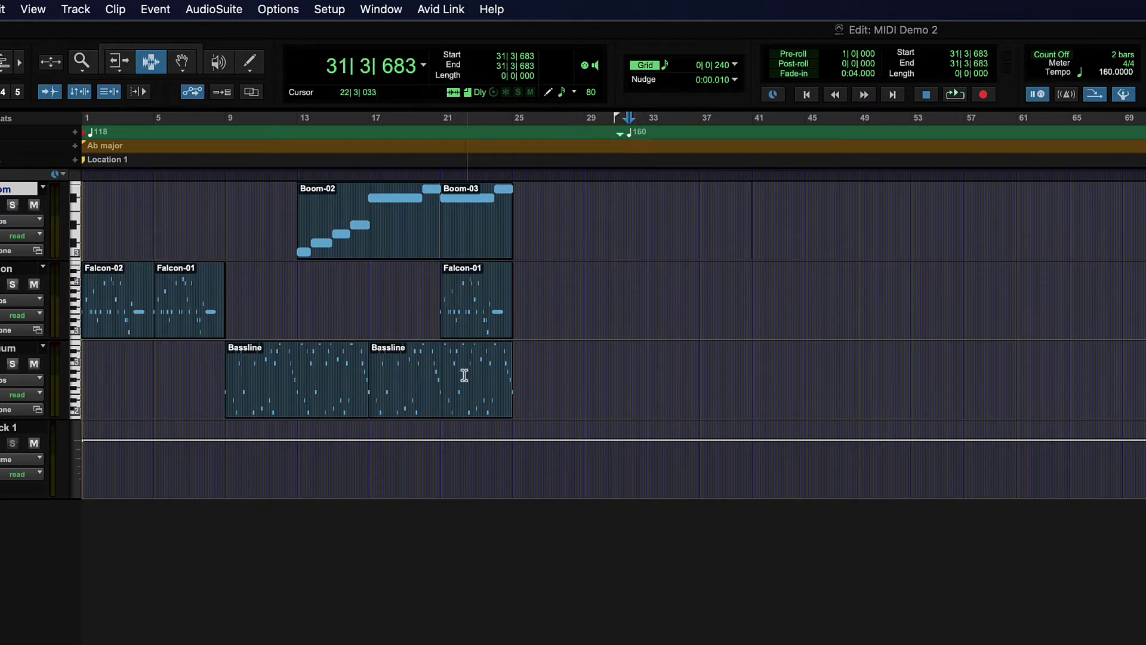
# Place the edit cursor at 10|2|480 and 11|3|000 before the tempo change, and at 44|1|000 after it, to compare tempos
pyautogui.click(249, 215)
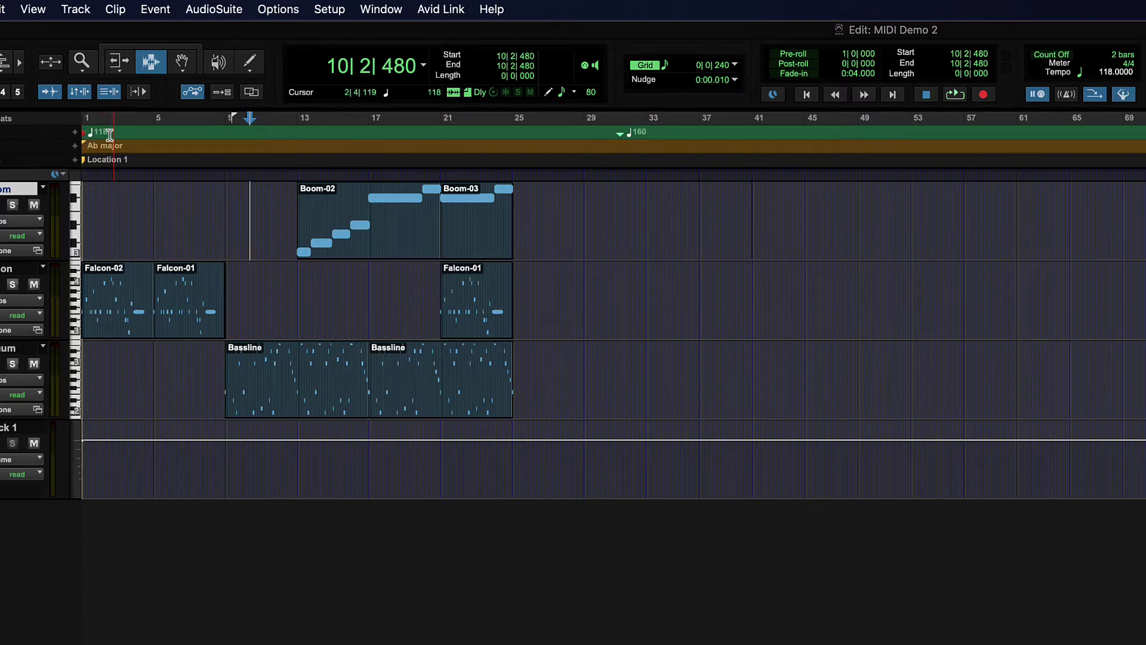
pyautogui.click(270, 233)
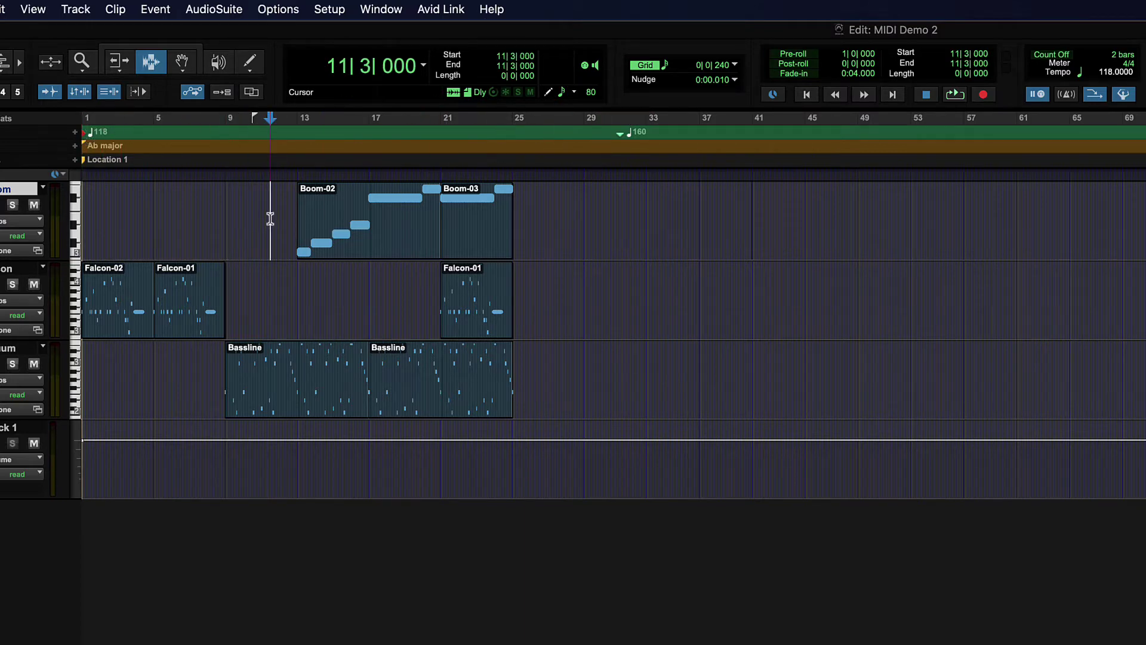
pyautogui.click(792, 225)
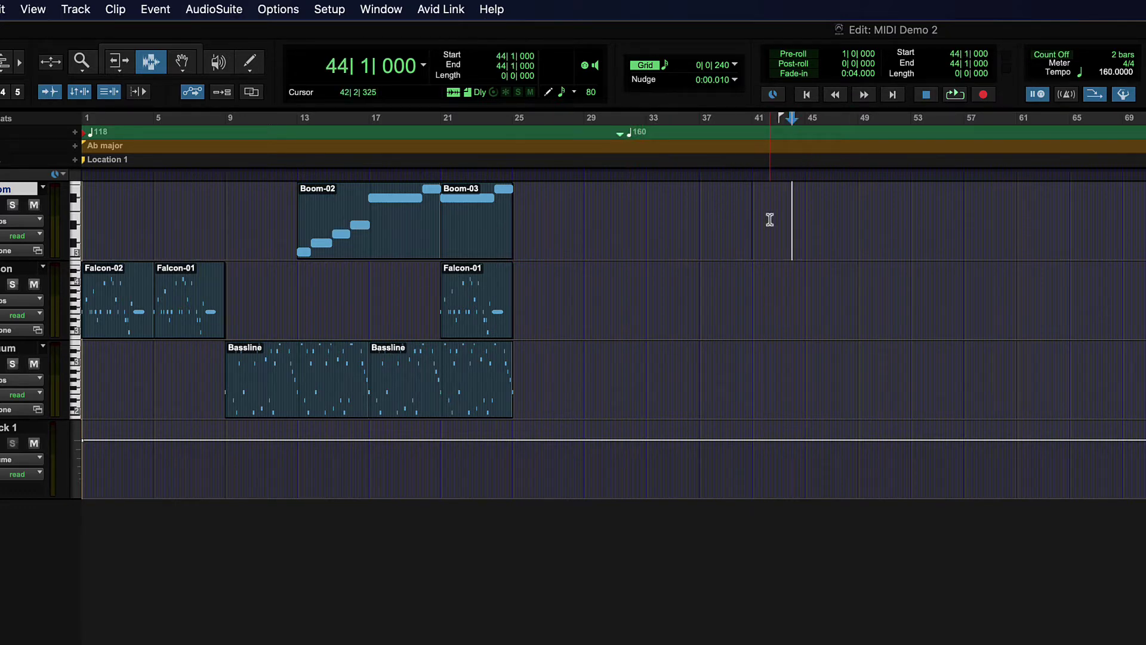
# Bring the NDB_BASS_LPS Workspace to the front and preview NDB_174_F_UpNDownBass.wav at the 160 BPM section's tempo
pyautogui.click(381, 9)
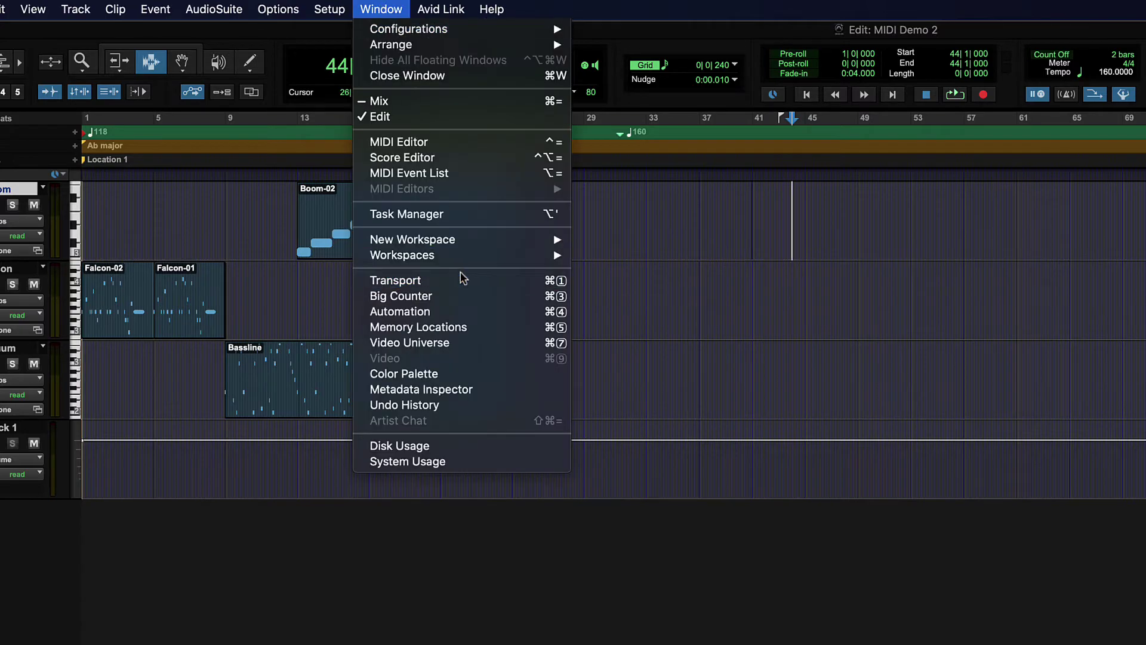
pyautogui.moveTo(468, 257)
pyautogui.click(694, 311)
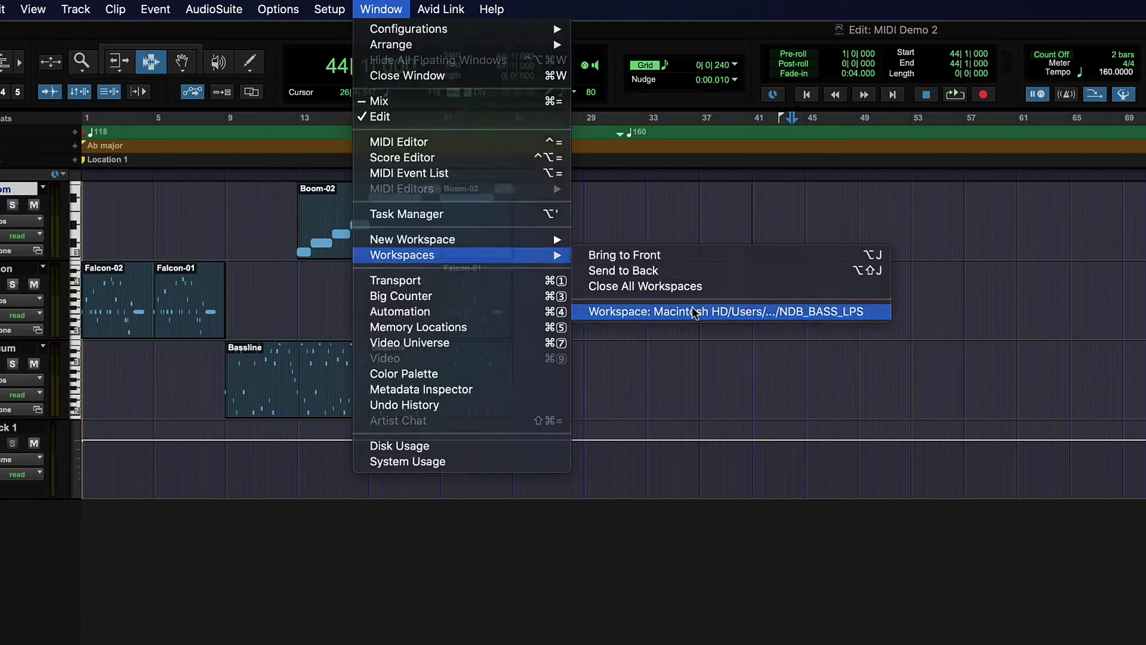
pyautogui.moveTo(755, 245); pyautogui.dragTo(728, 105)
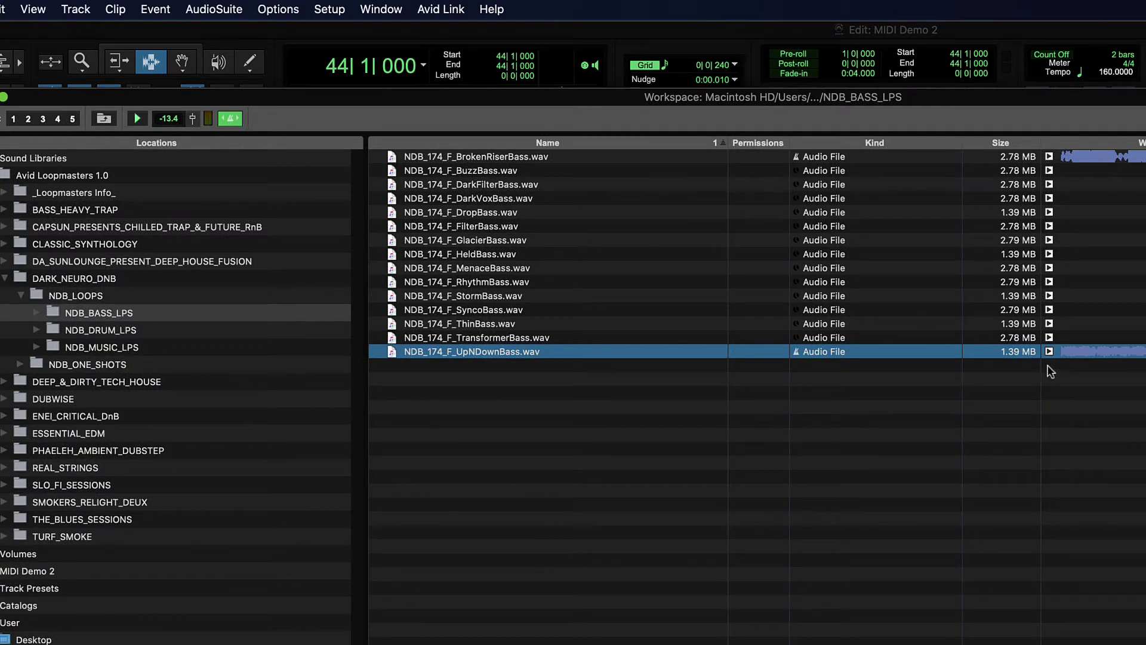
pyautogui.click(1048, 351)
# Place the edit cursor at 9|1|000 and preview NDB_174_F_UpNDownBass.wav at that location's tempo, stopping playback when done
pyautogui.moveTo(717, 96); pyautogui.dragTo(758, 279)
pyautogui.click(236, 201)
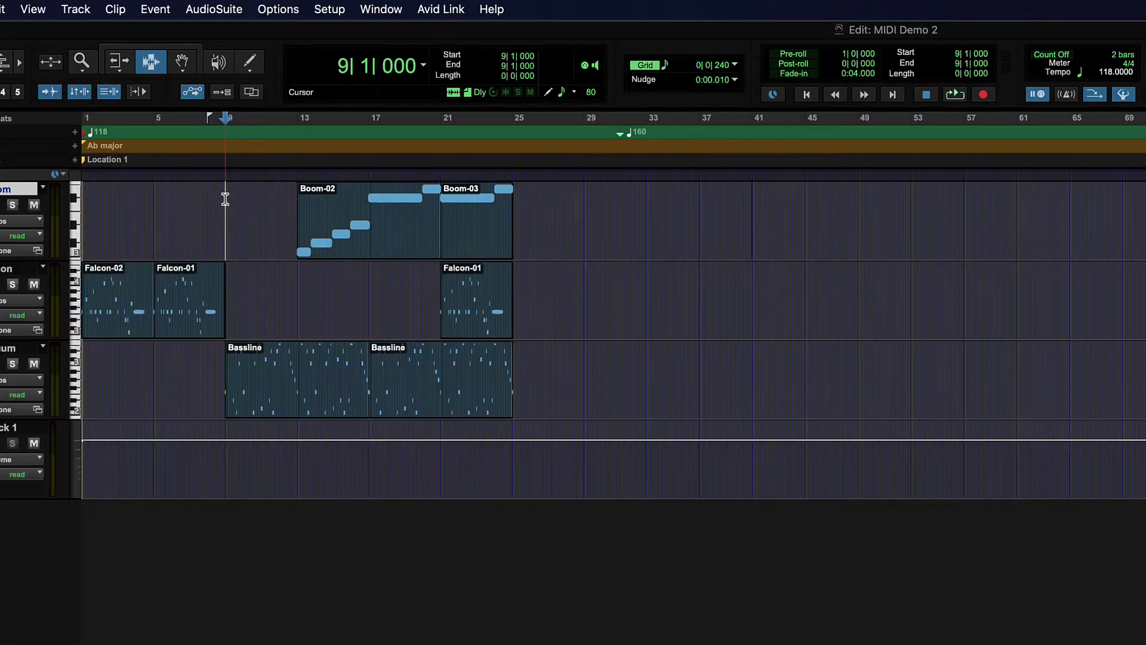
pyautogui.click(381, 9)
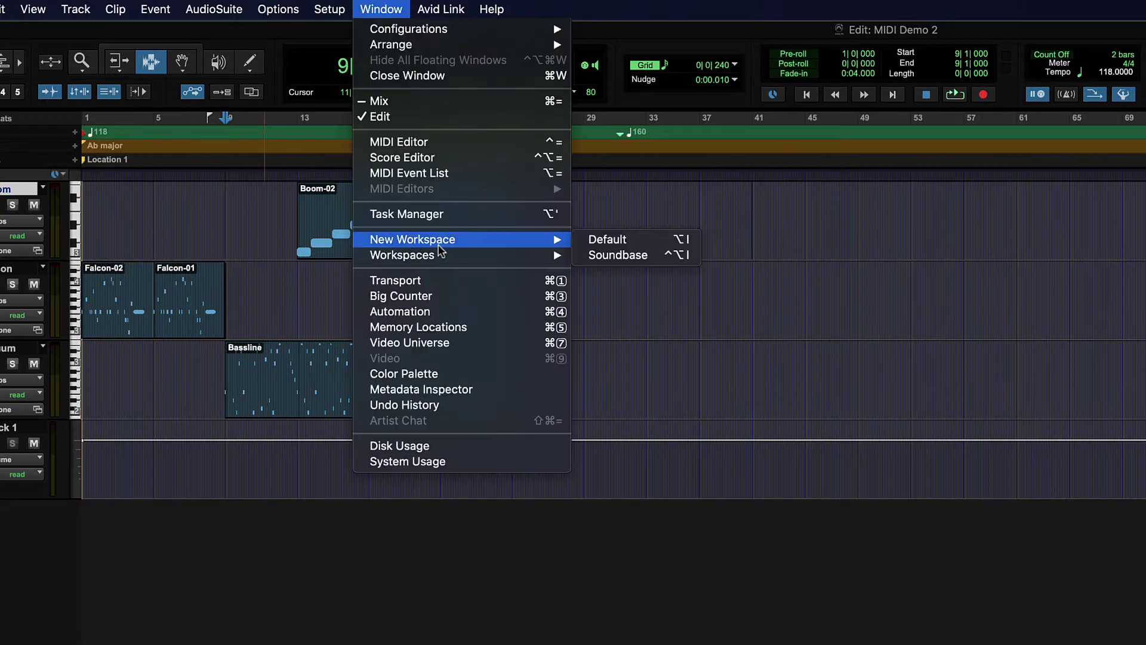
pyautogui.moveTo(535, 254)
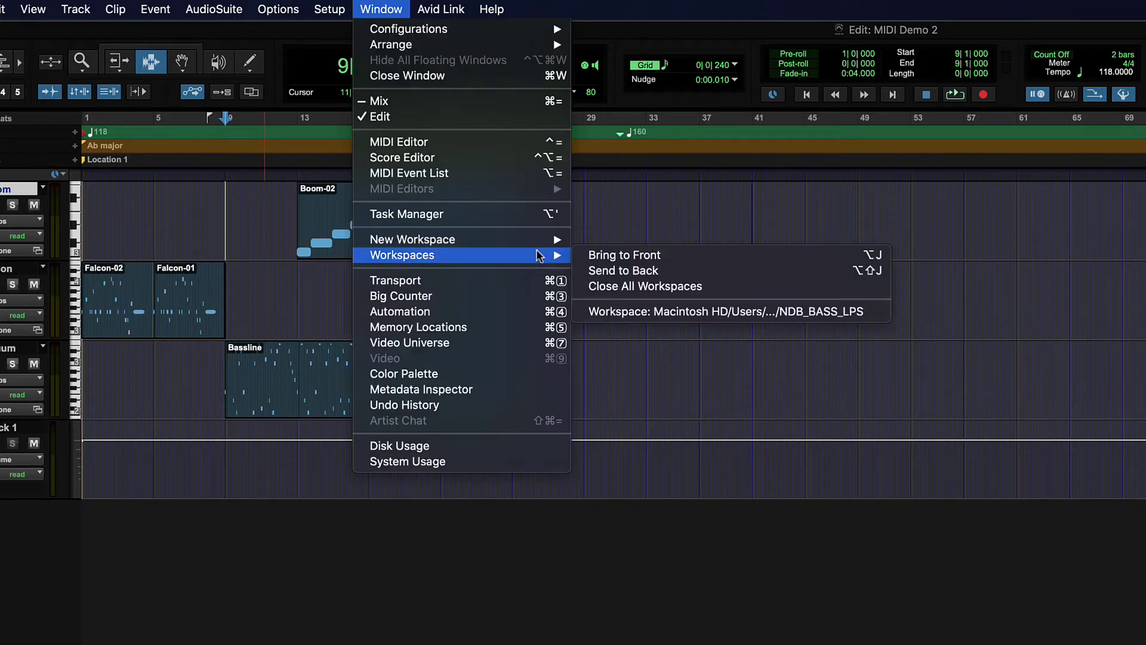
pyautogui.click(650, 312)
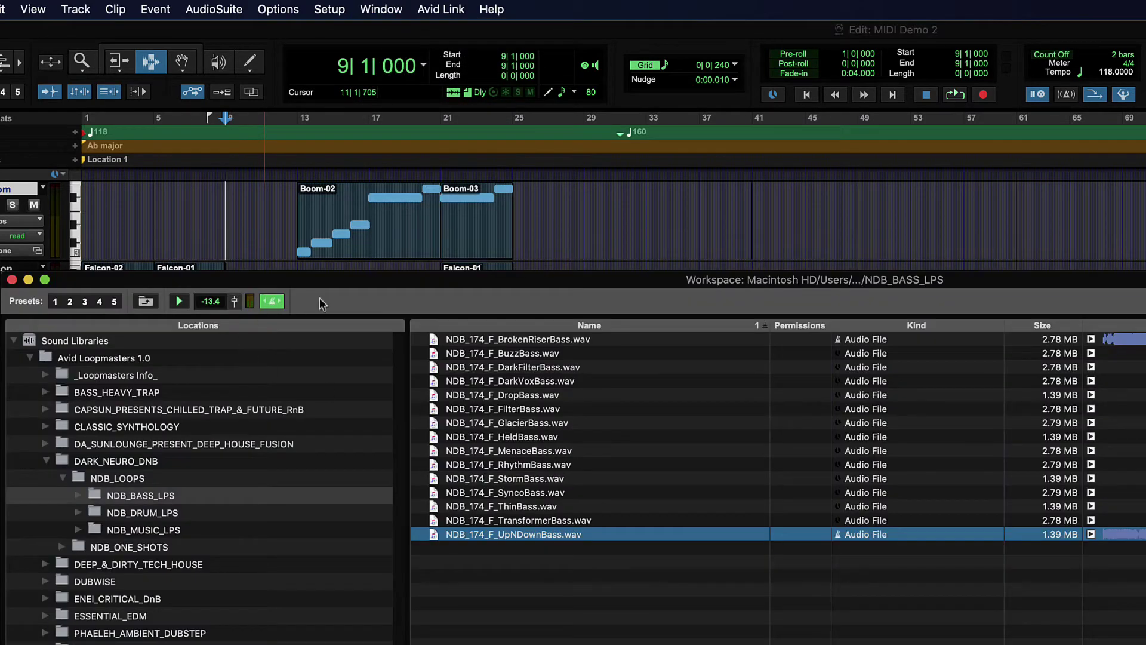
pyautogui.moveTo(320, 298); pyautogui.dragTo(336, 191)
pyautogui.click(1106, 428)
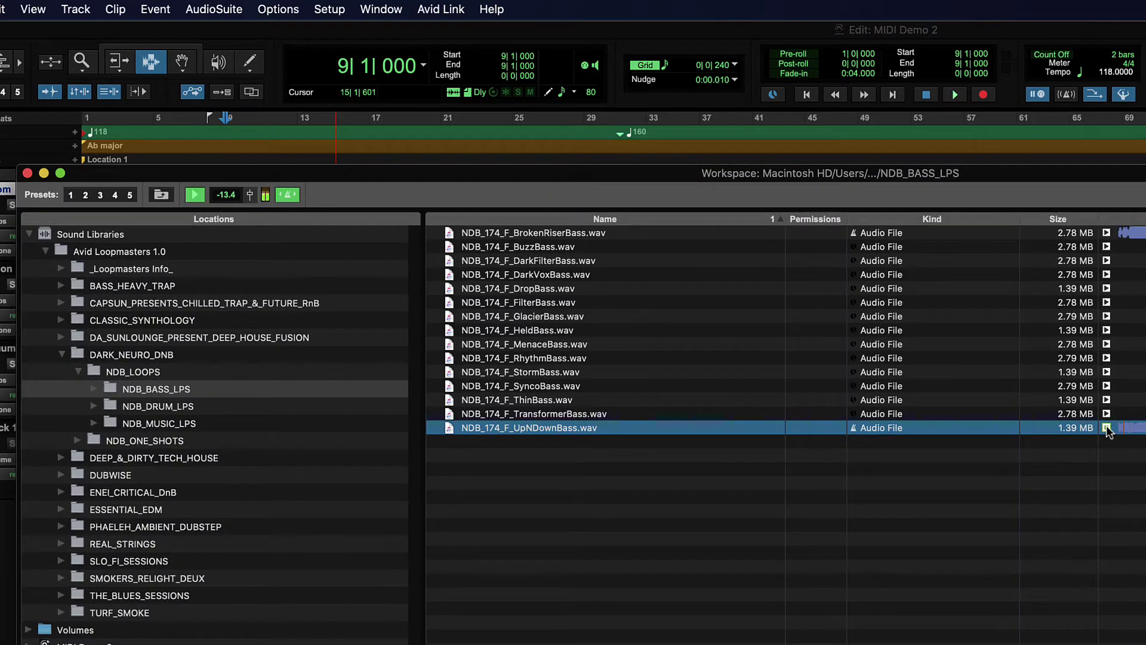
pyautogui.moveTo(633, 175); pyautogui.dragTo(629, 202)
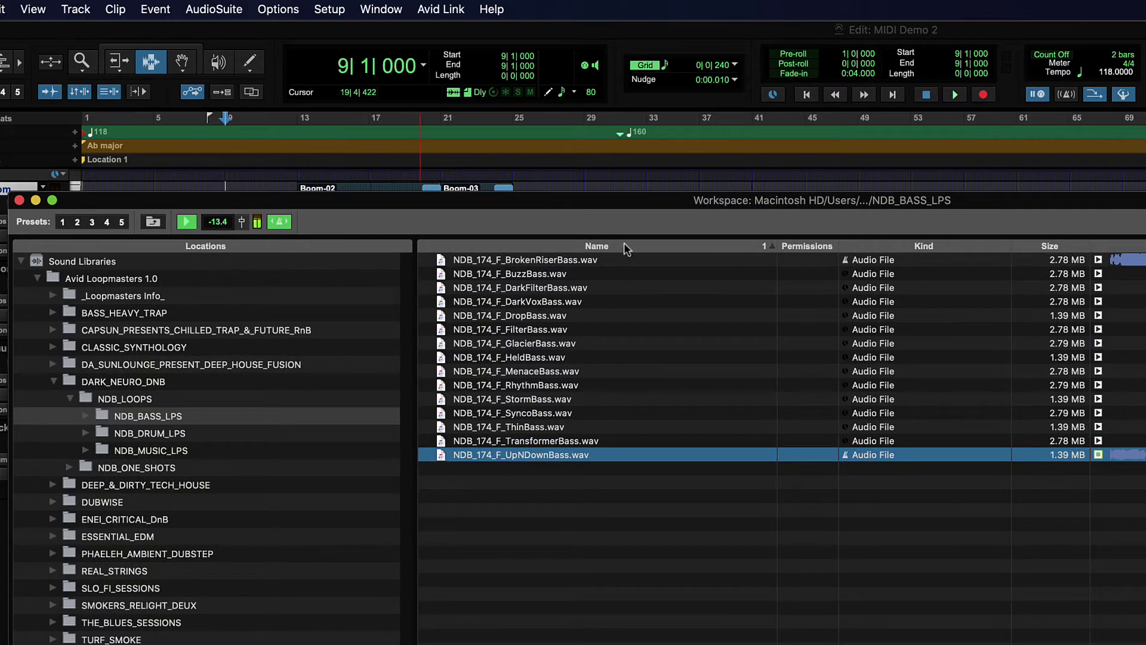
pyautogui.click(1099, 455)
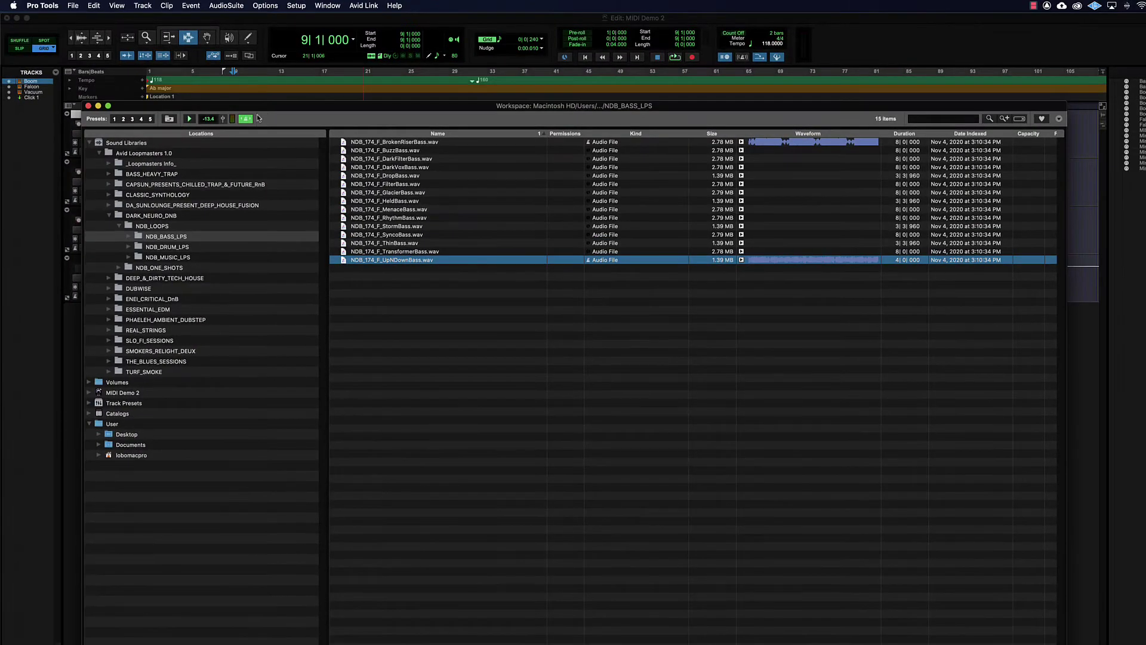
# Alternate the edit cursor on the Boom track between the 118 BPM and 160 BPM sections to compare their tempos
pyautogui.moveTo(281, 105); pyautogui.dragTo(318, 134)
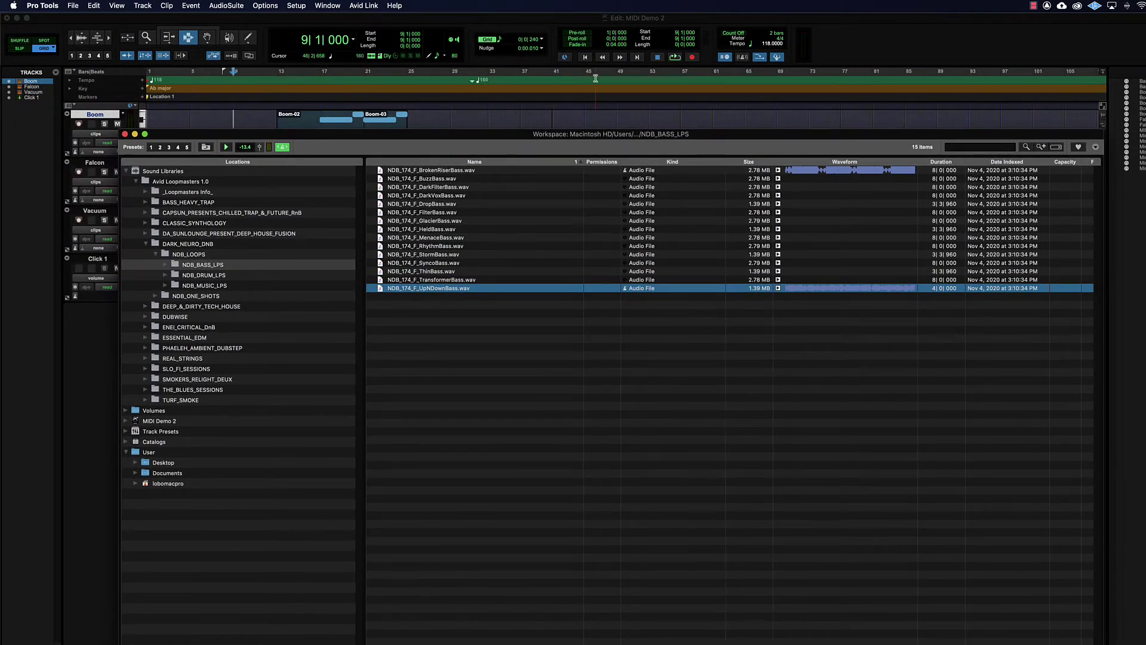
pyautogui.click(595, 118)
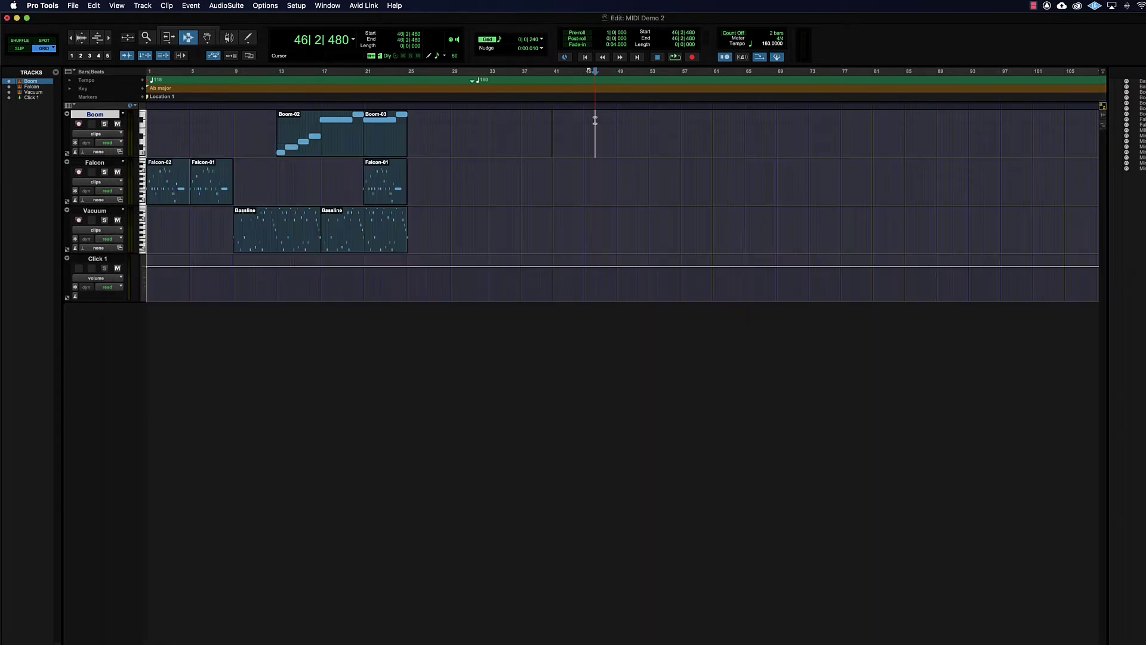
pyautogui.click(256, 126)
pyautogui.click(575, 133)
pyautogui.click(259, 142)
pyautogui.click(538, 143)
# Bring the NDB_BASS_LPS Workspace to the front and review the tempo-matching algorithms for previews, keeping Polyphonic selected
pyautogui.click(327, 6)
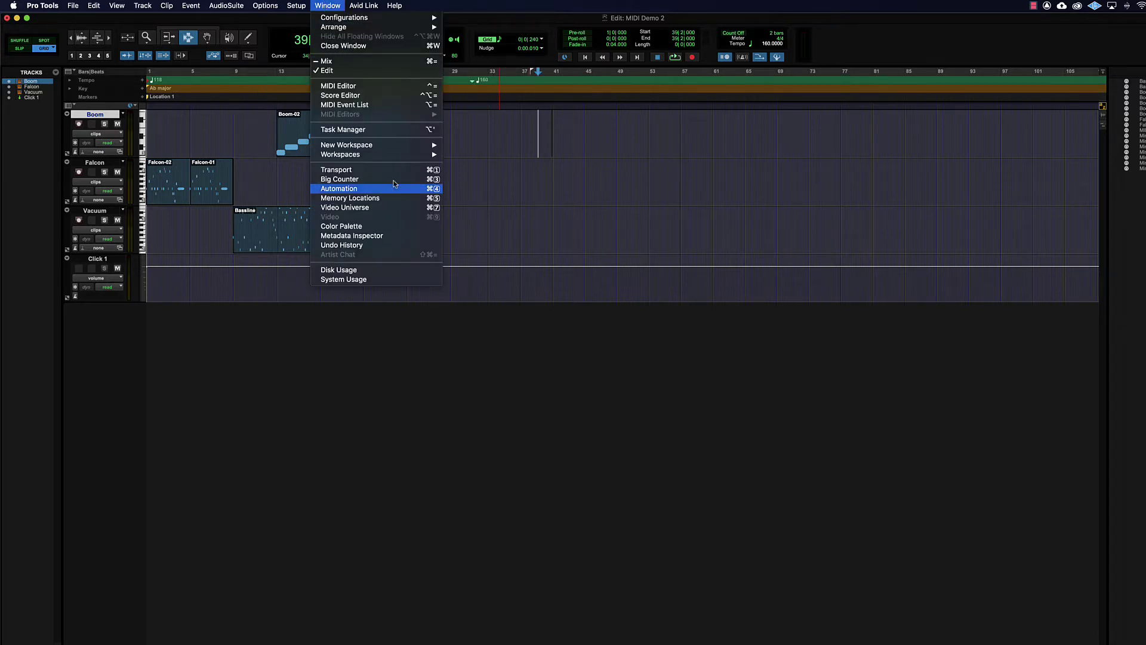
pyautogui.moveTo(382, 154)
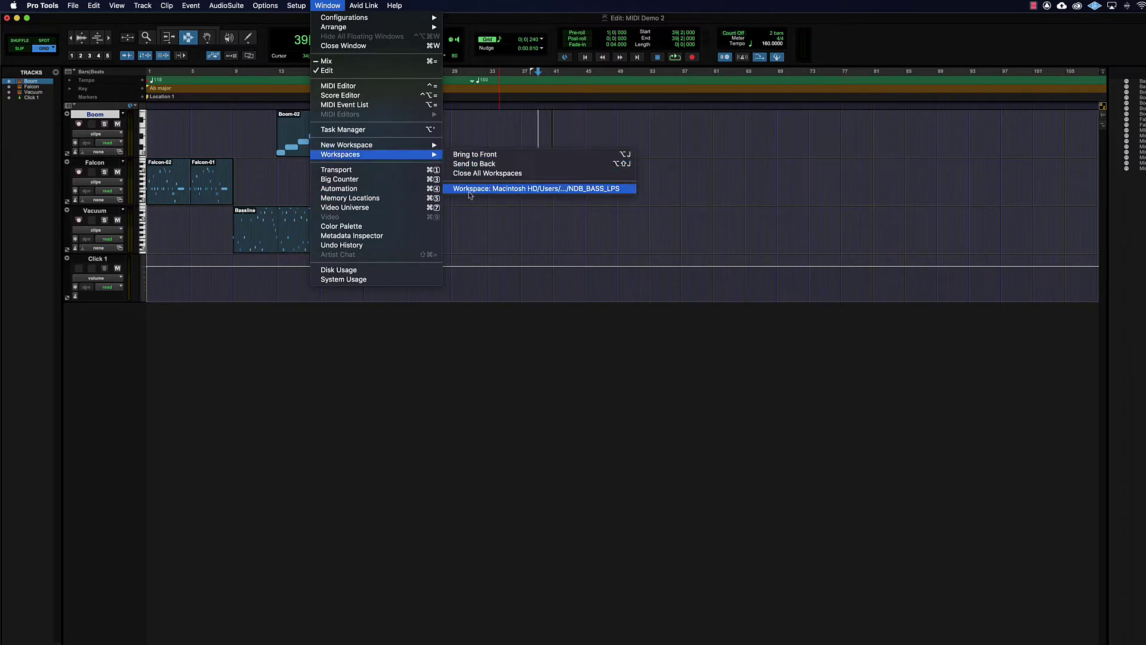
pyautogui.click(578, 190)
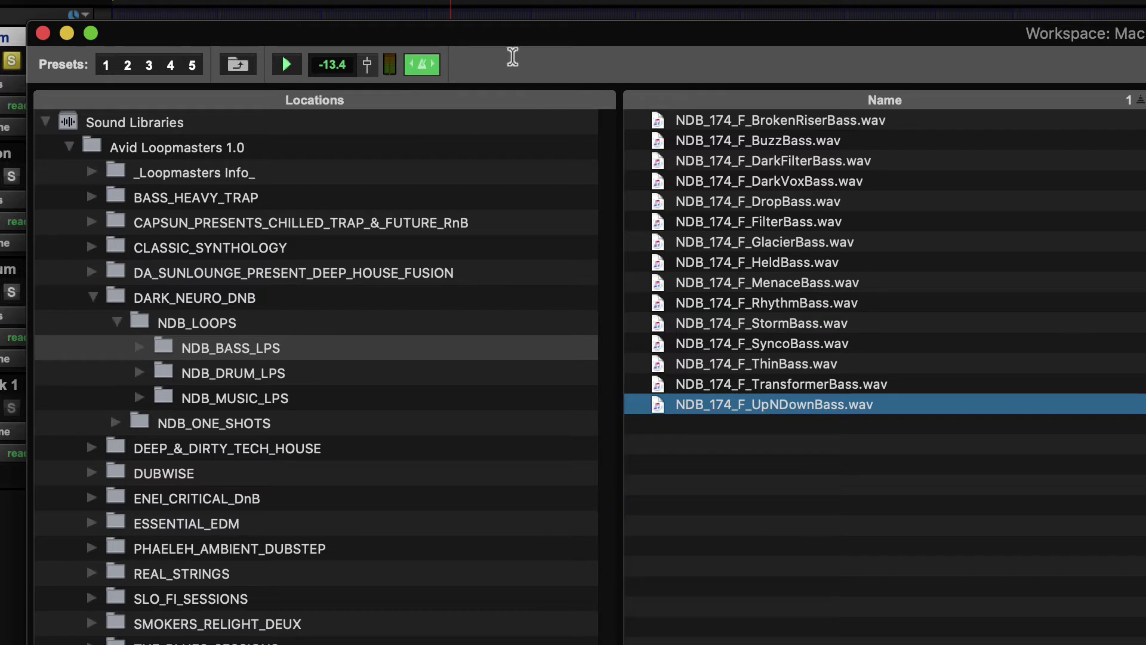
pyautogui.click(423, 63)
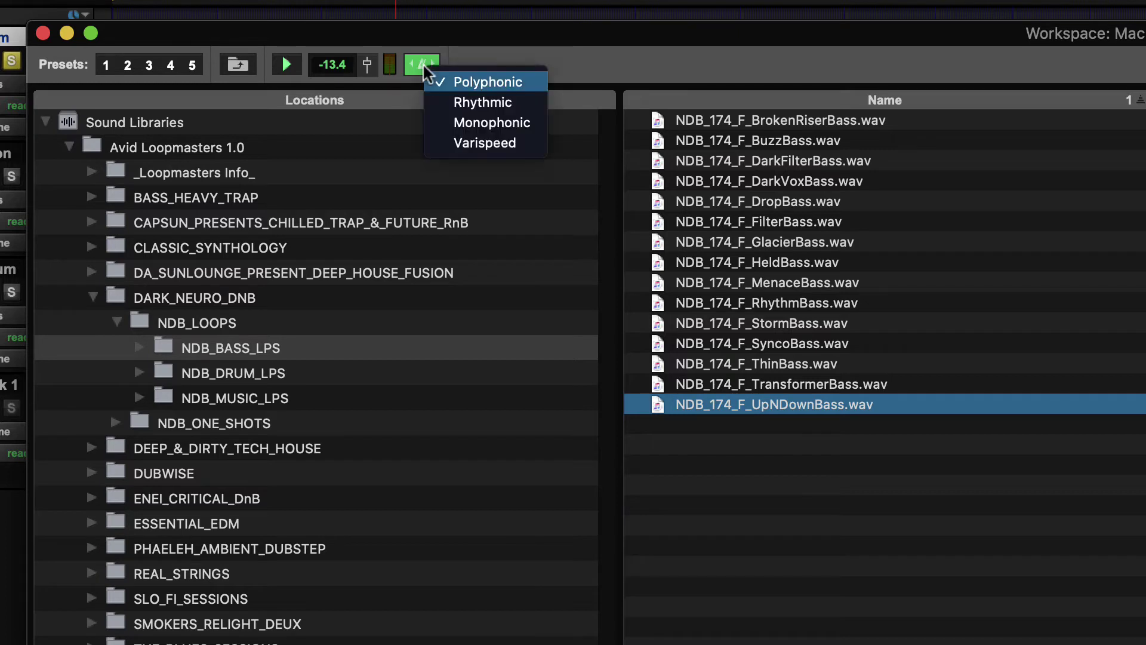
pyautogui.click(504, 83)
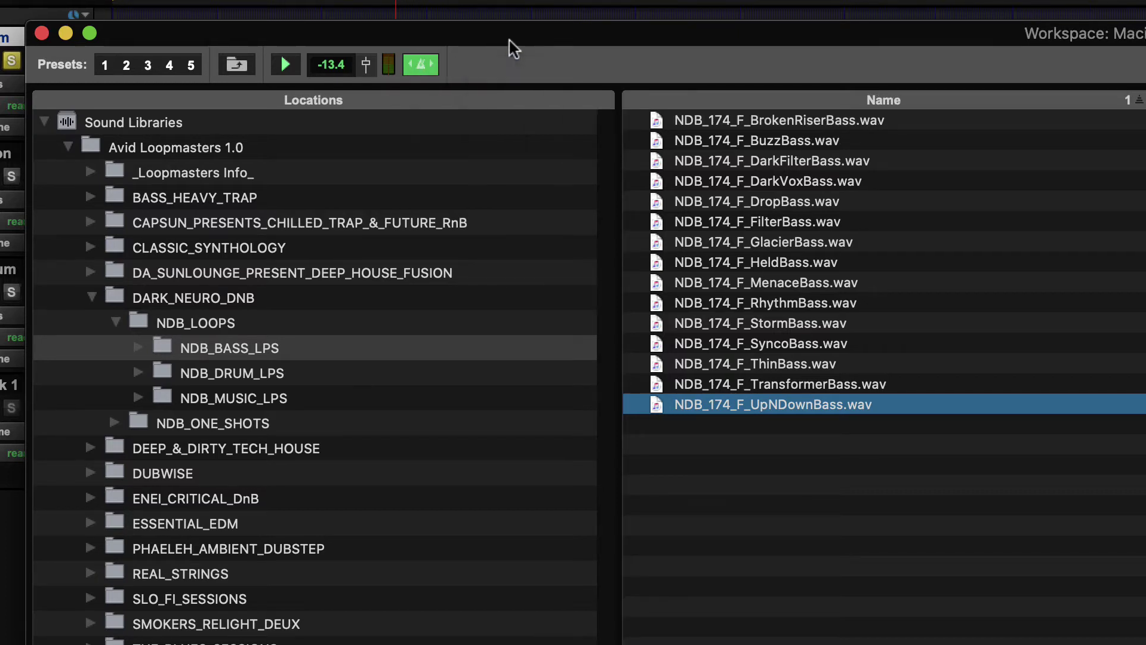
pyautogui.click(421, 65)
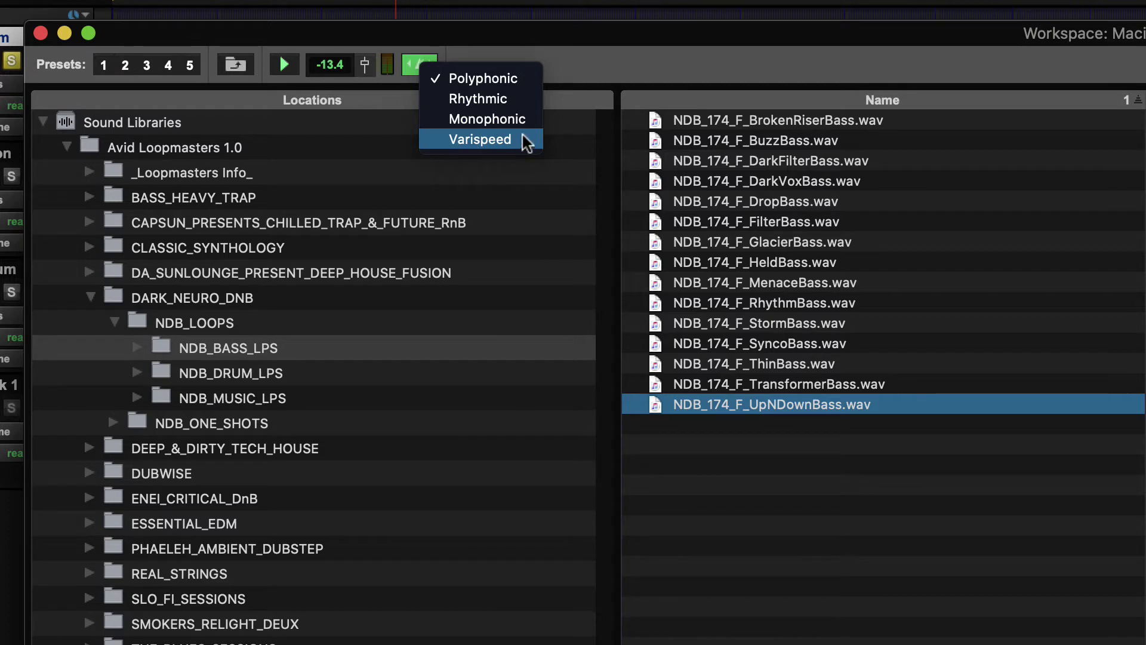
pyautogui.click(642, 54)
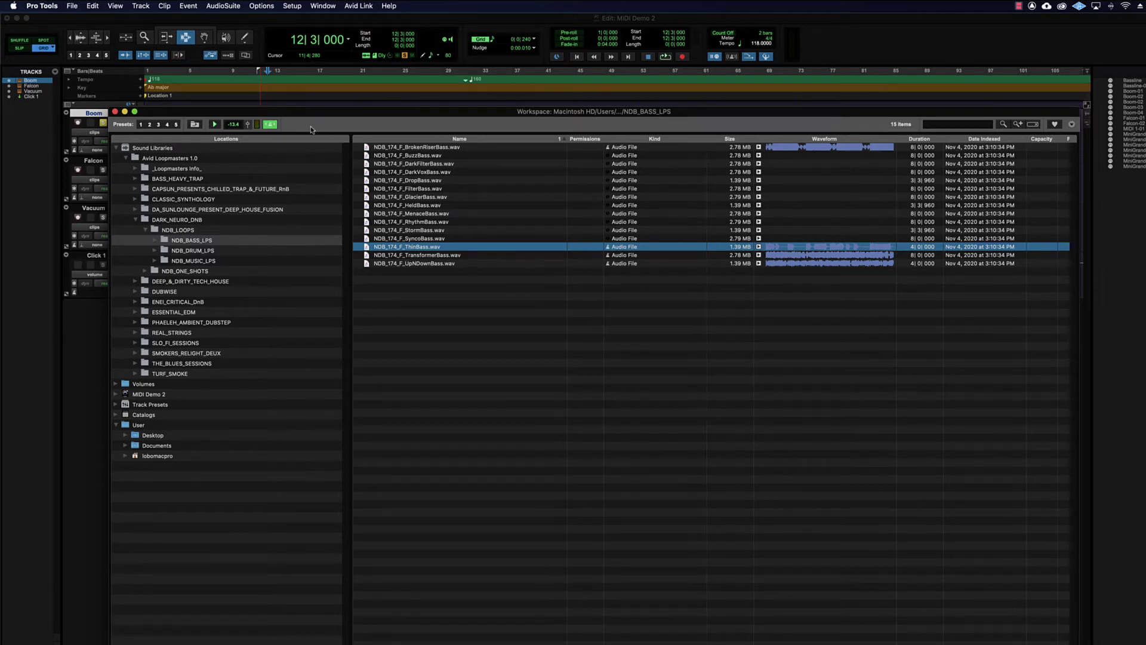
# Preview NDB_174_F_ThinBass.wav and turn on Loop Preview for the Workspace, leaving the other preview options as they are
pyautogui.click(759, 247)
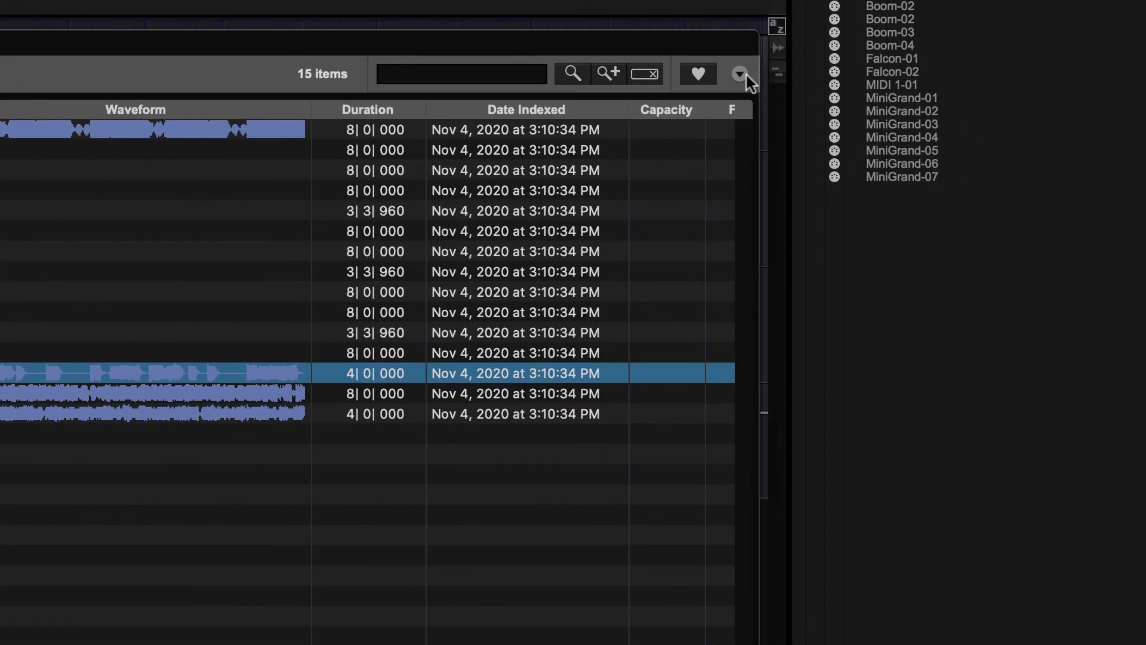
pyautogui.click(744, 77)
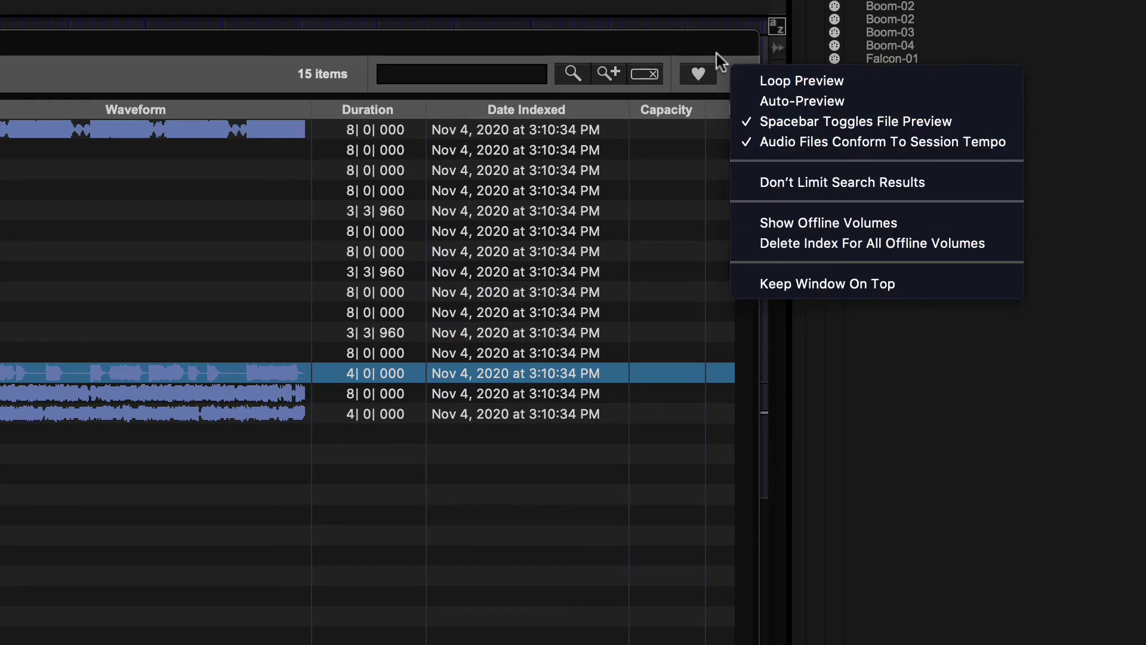
pyautogui.click(820, 85)
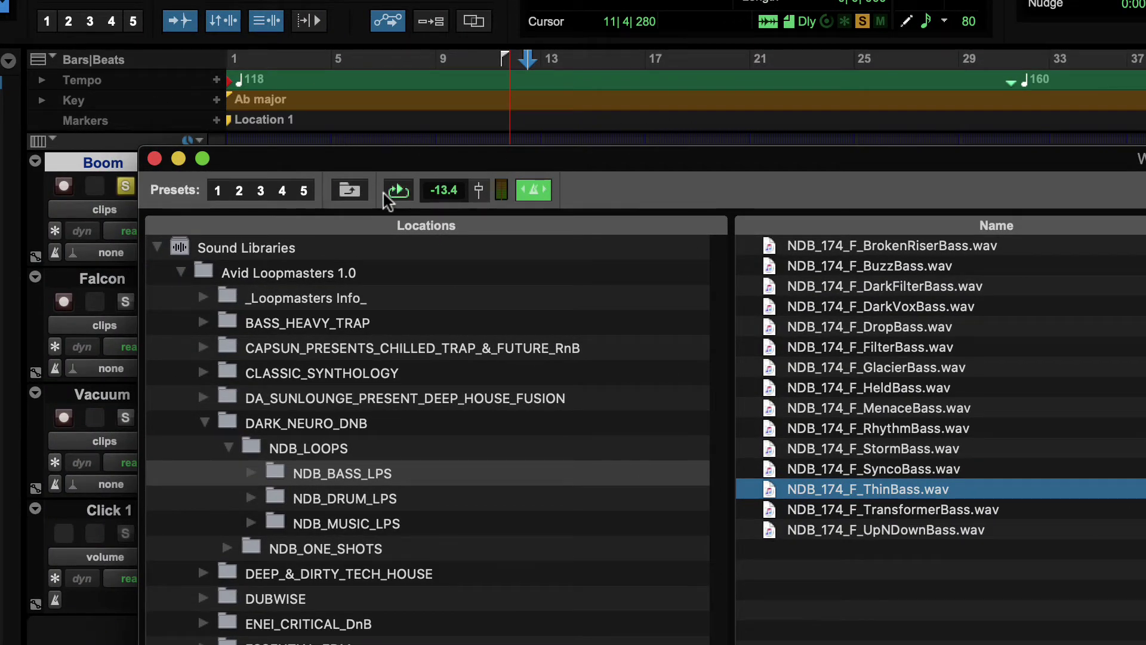
pyautogui.click(399, 191)
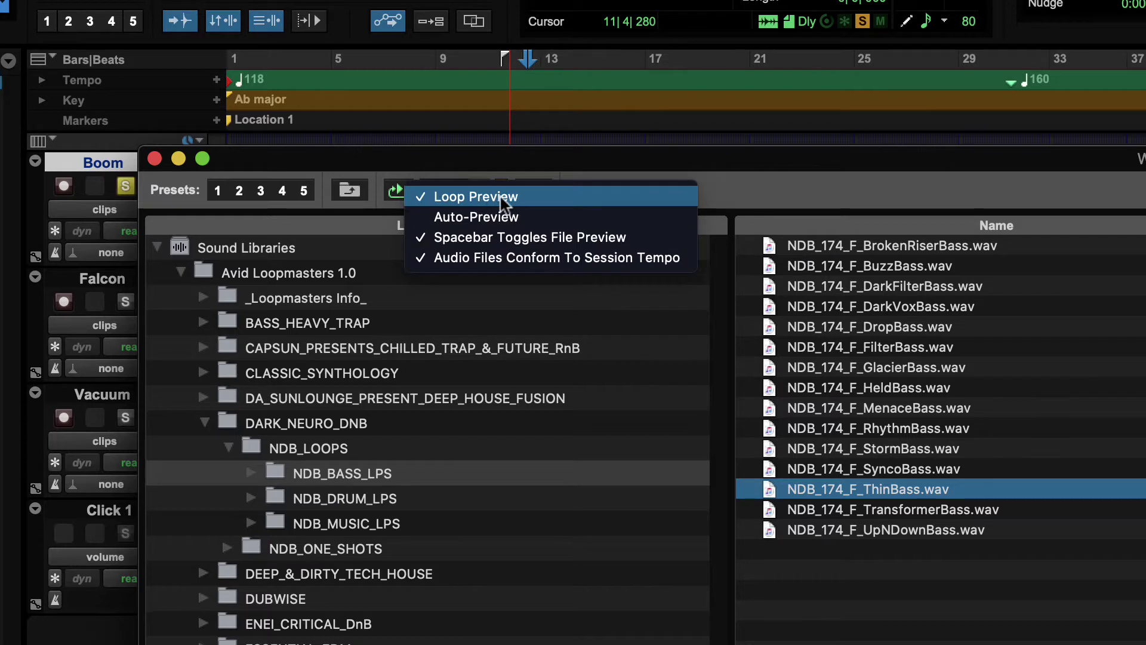
pyautogui.click(1073, 148)
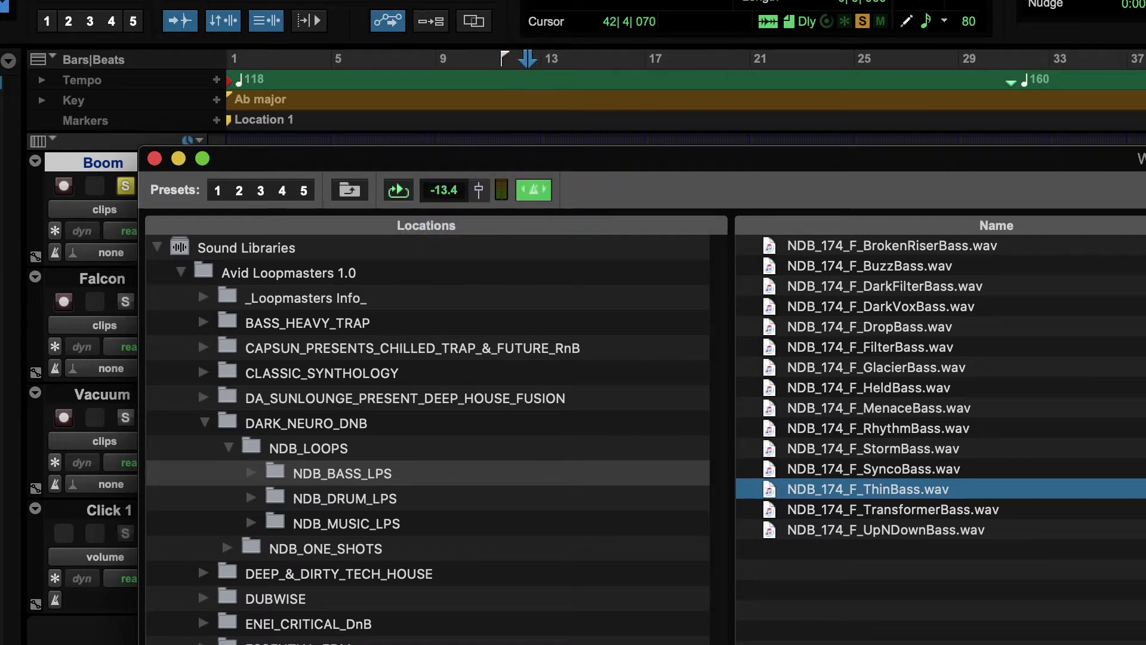
# Uncover the Edit window, place the edit cursor at 12|3|720 on the Boom track and start session playback
pyautogui.moveTo(1073, 148); pyautogui.dragTo(1059, 255)
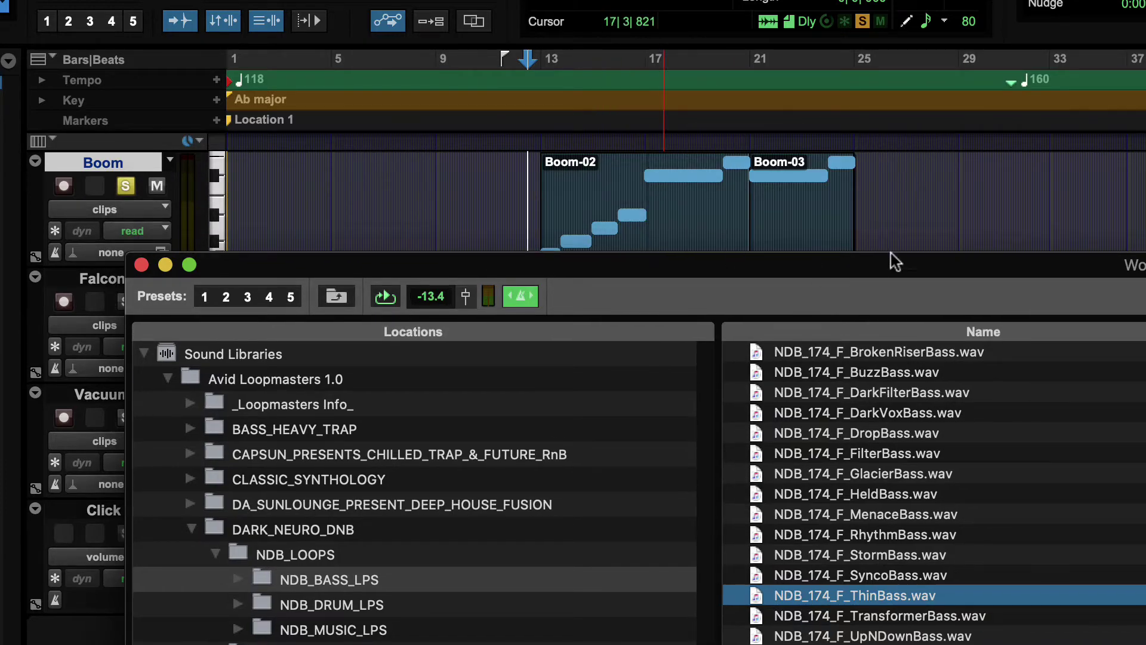
pyautogui.moveTo(897, 268); pyautogui.dragTo(900, 313)
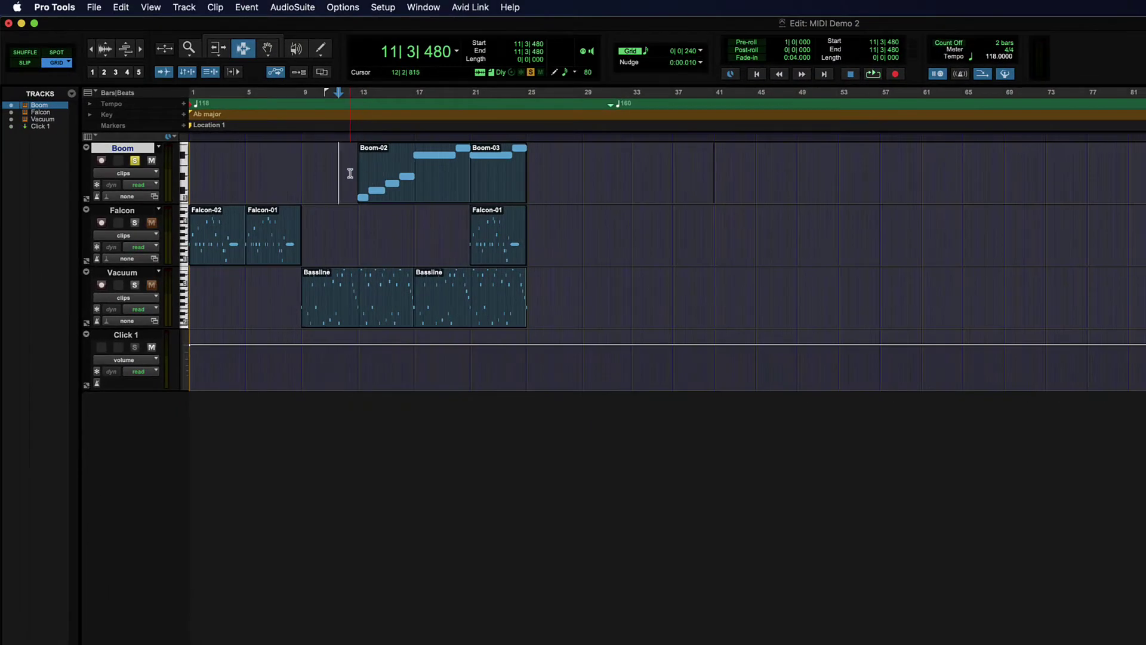
pyautogui.click(522, 208)
pyautogui.click(358, 173)
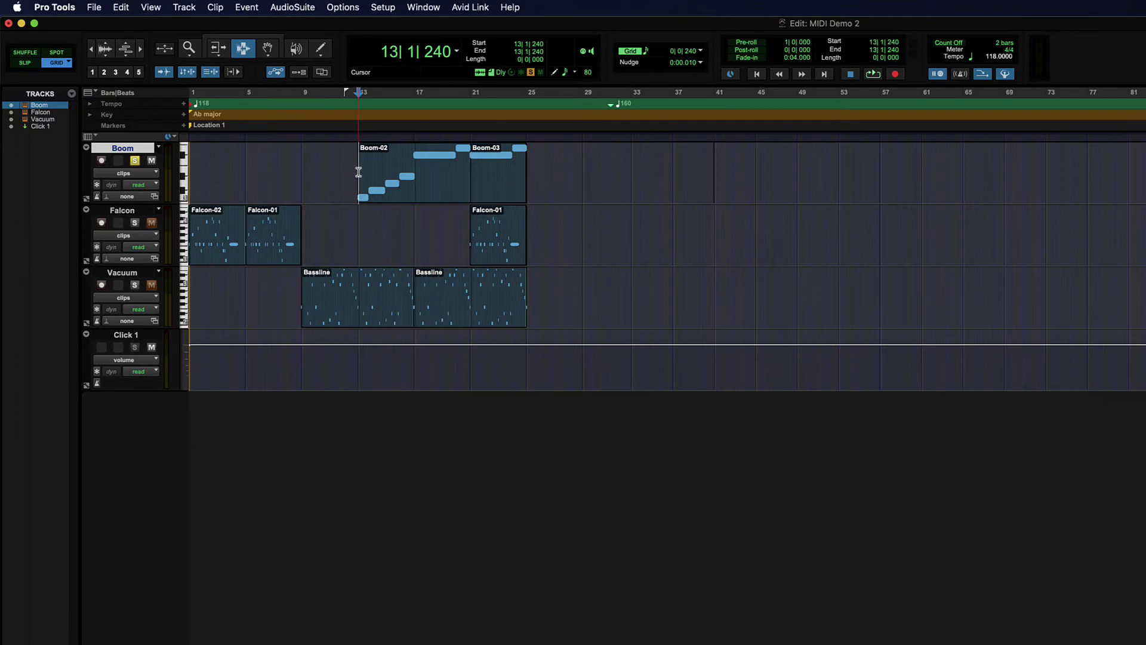
pyautogui.click(354, 174)
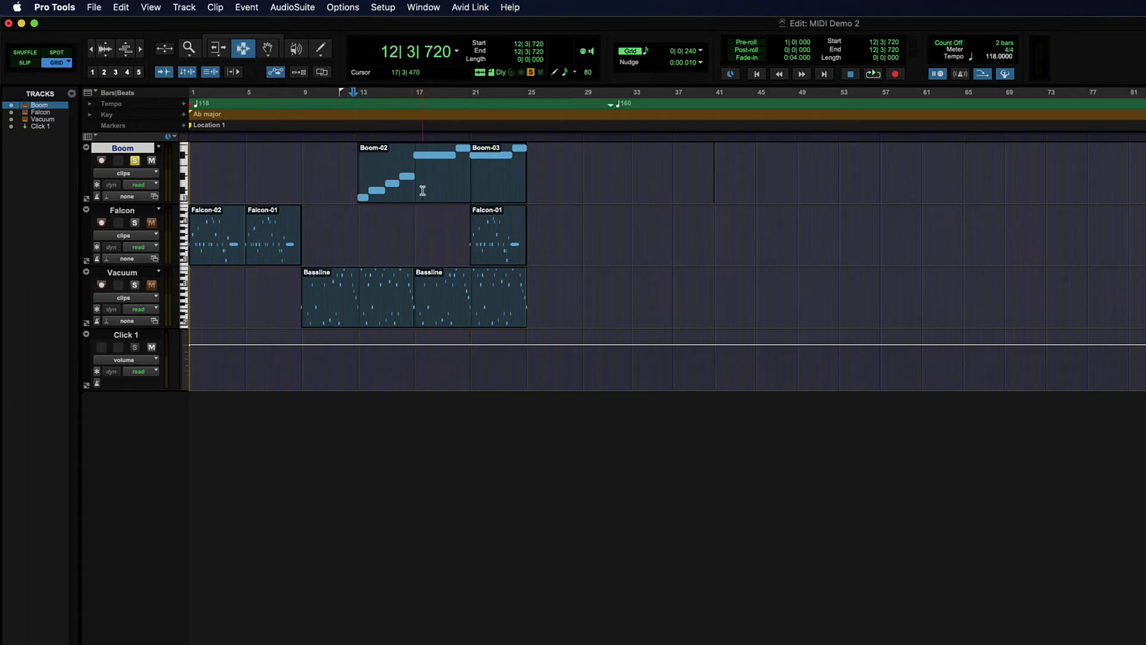
pyautogui.press('space')
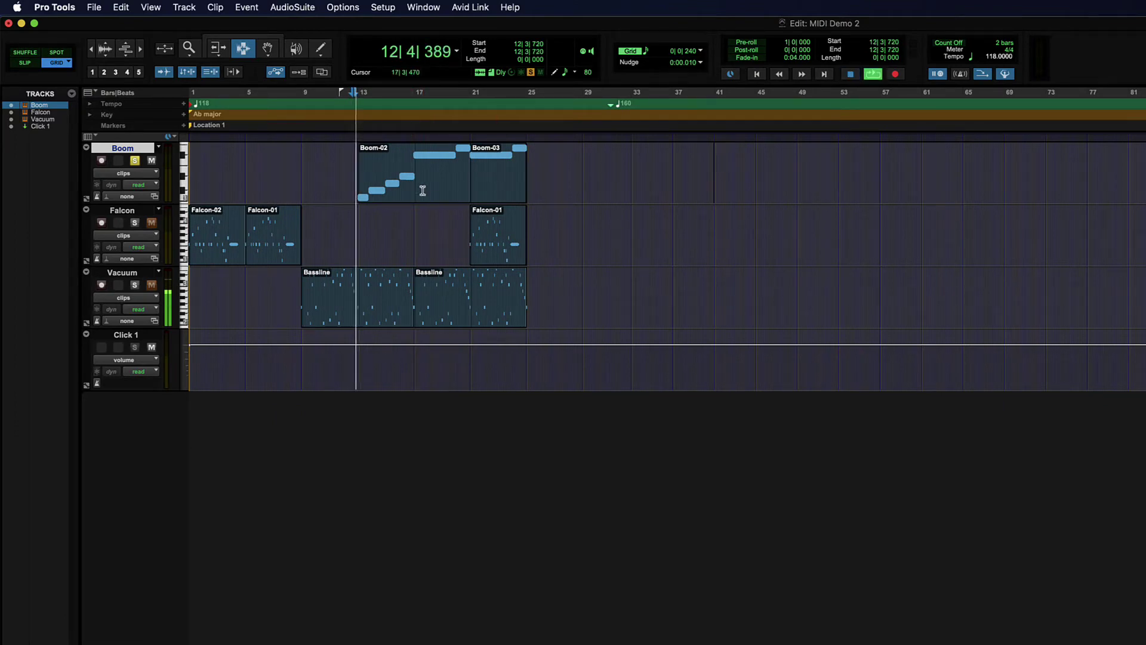
# Bring the NDB_BASS_LPS Workspace to the front below the ruler and audition NDB_174_F_ThinBass.wav against the playing session
pyautogui.click(424, 7)
pyautogui.moveTo(478, 200)
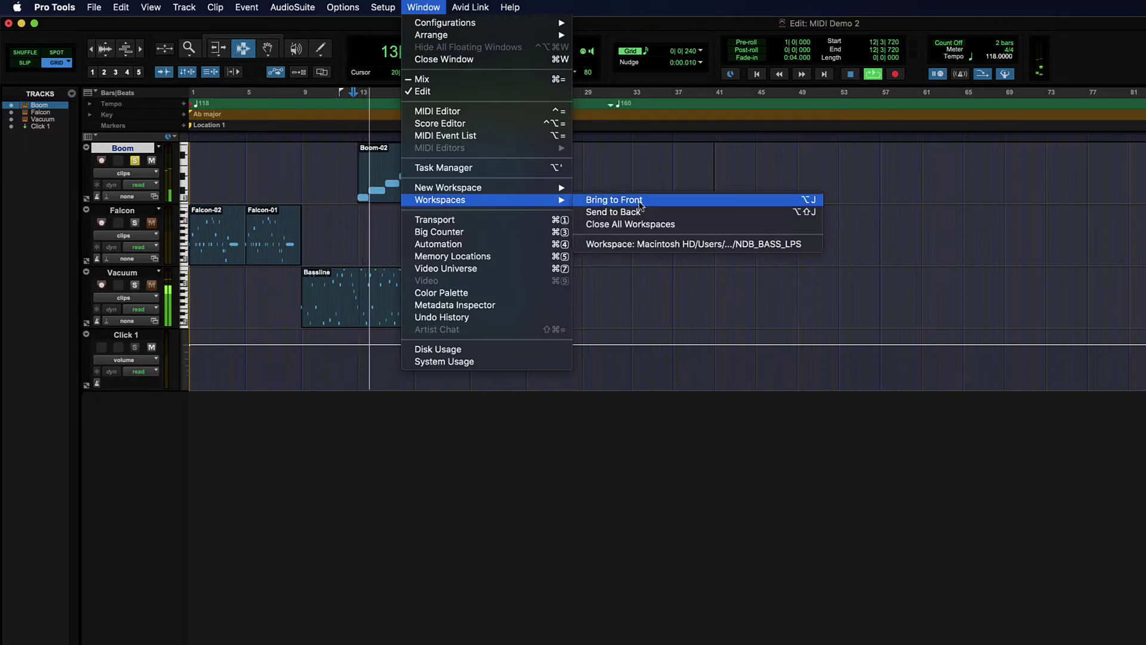
pyautogui.click(687, 243)
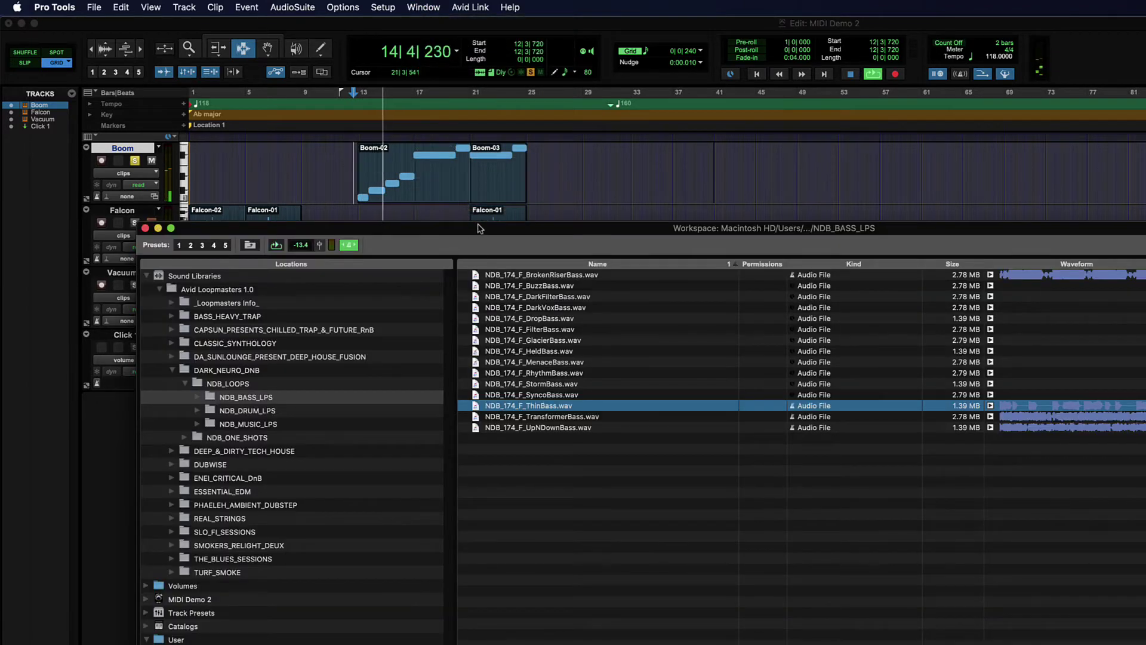
pyautogui.moveTo(480, 228); pyautogui.dragTo(476, 127)
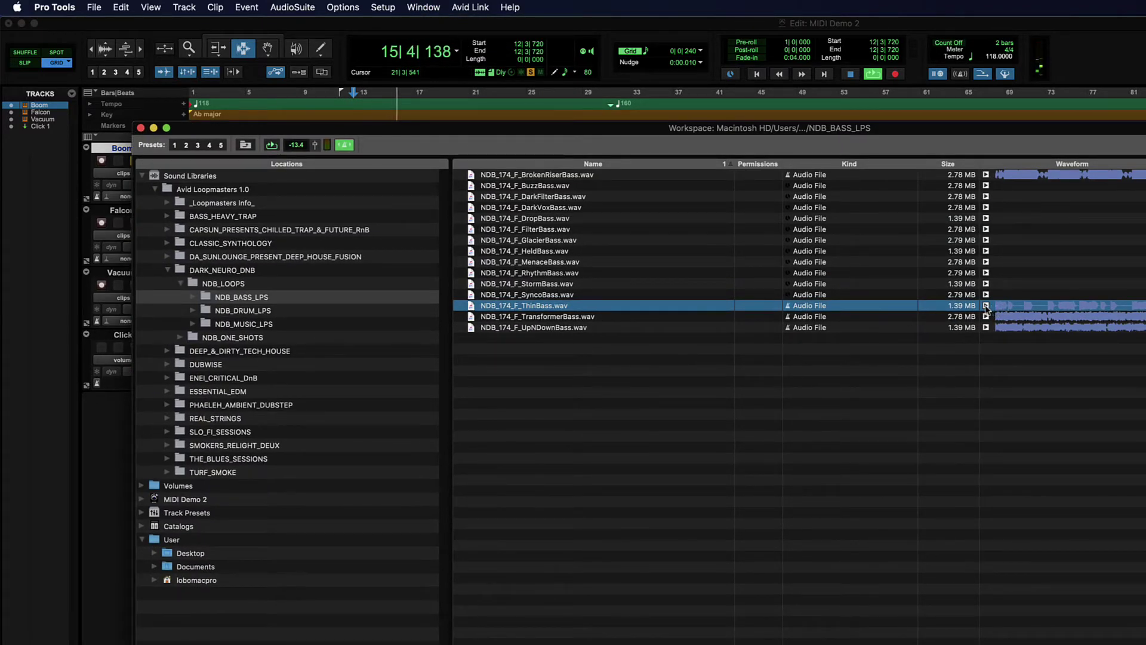
pyautogui.click(1002, 307)
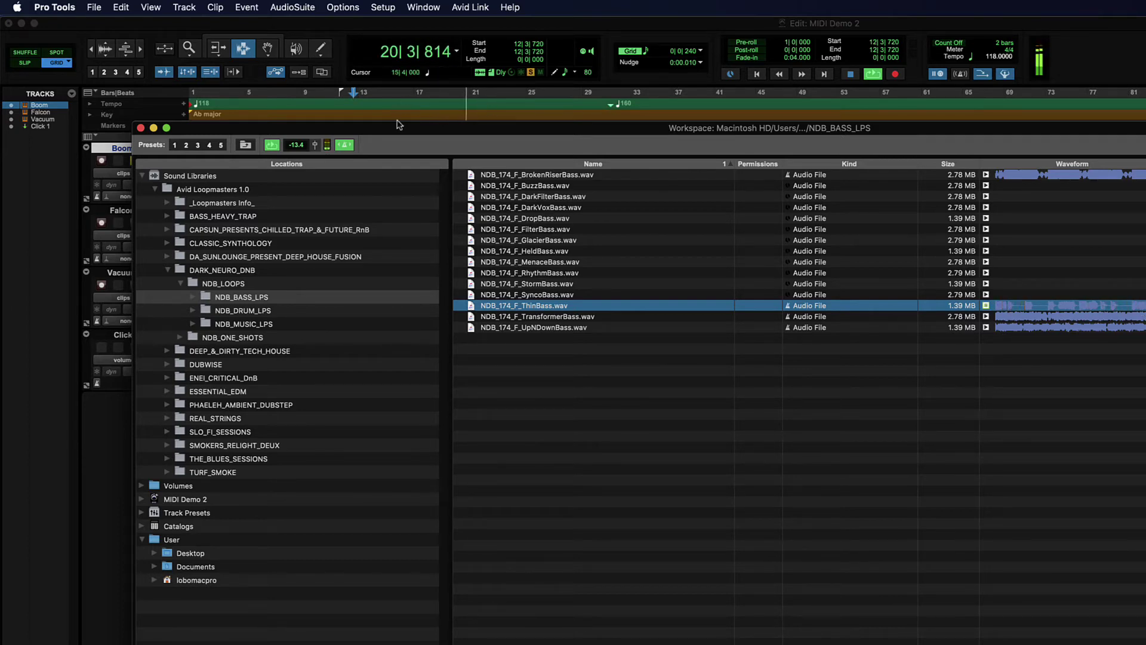
# Audition NDB_174_F_TransformerBass.wav against the playing session, ending with both the preview and the session playback stopped
pyautogui.click(986, 317)
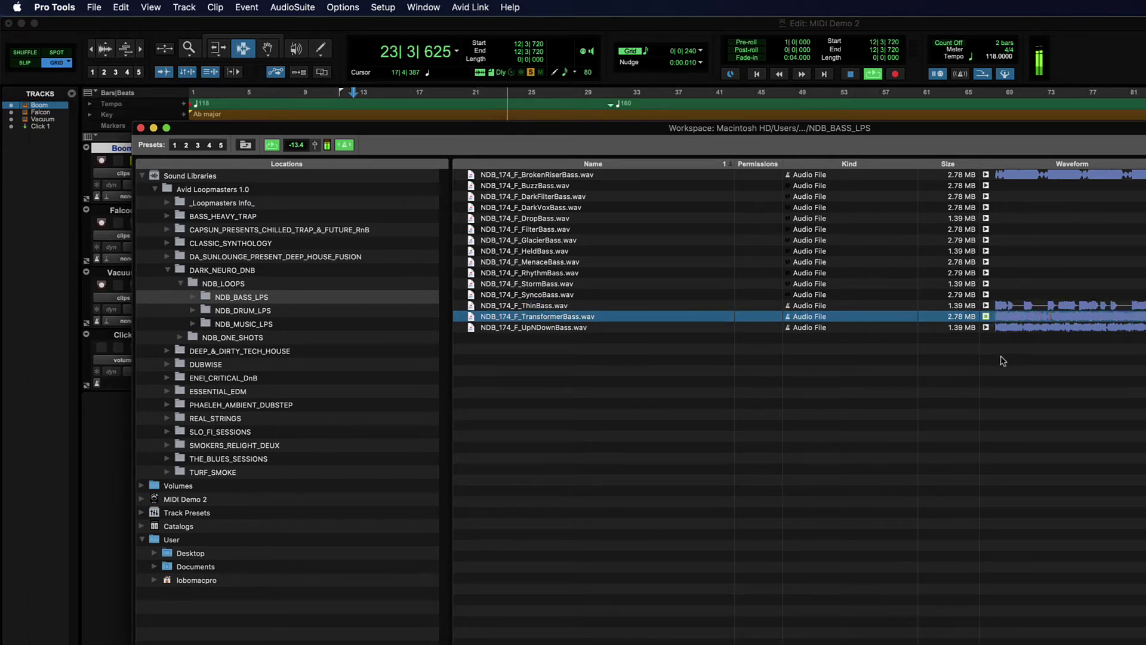
pyautogui.click(986, 317)
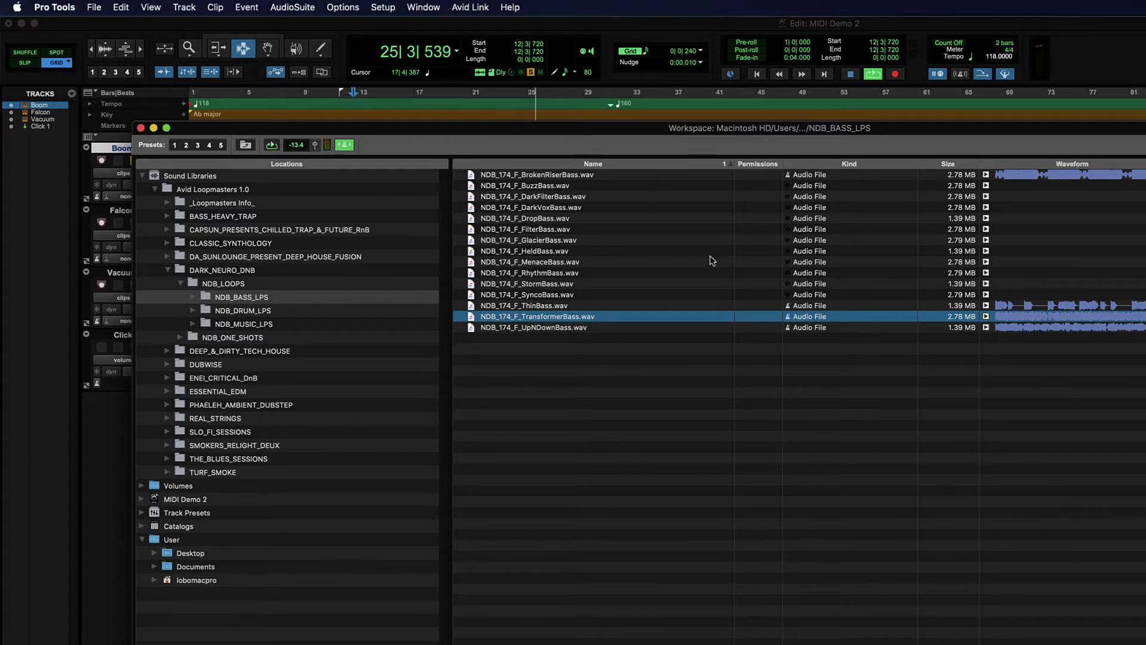
pyautogui.press('space')
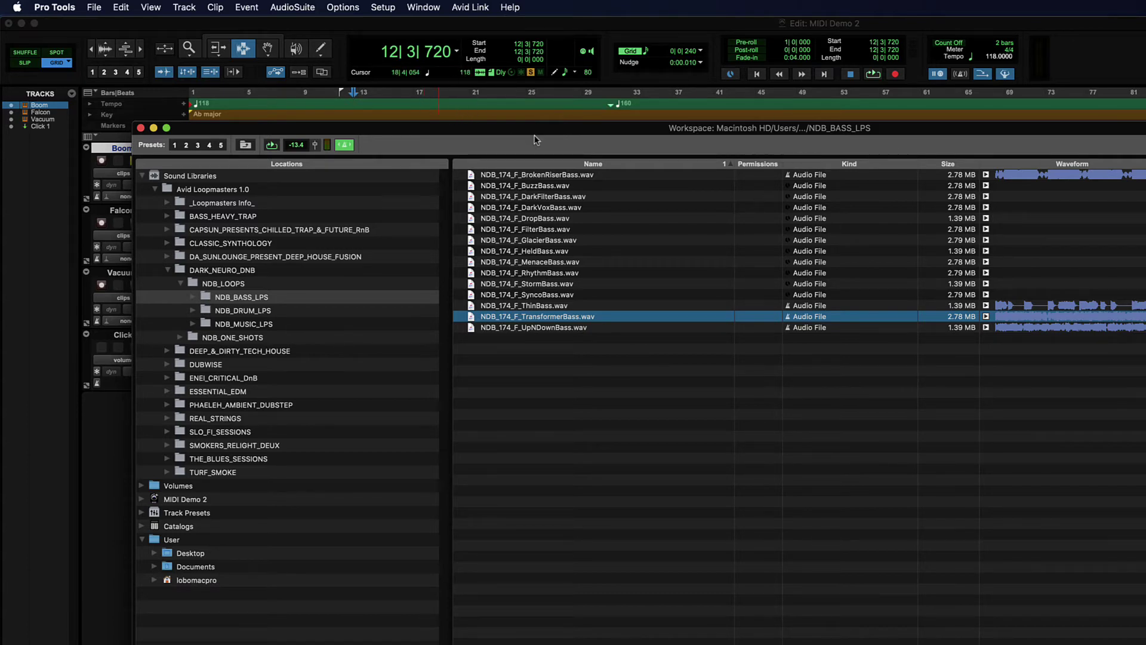
pyautogui.moveTo(538, 130)
pyautogui.mouseDown()
pyautogui.moveTo(538, 188)
pyautogui.moveTo(548, 118)
pyautogui.mouseUp()
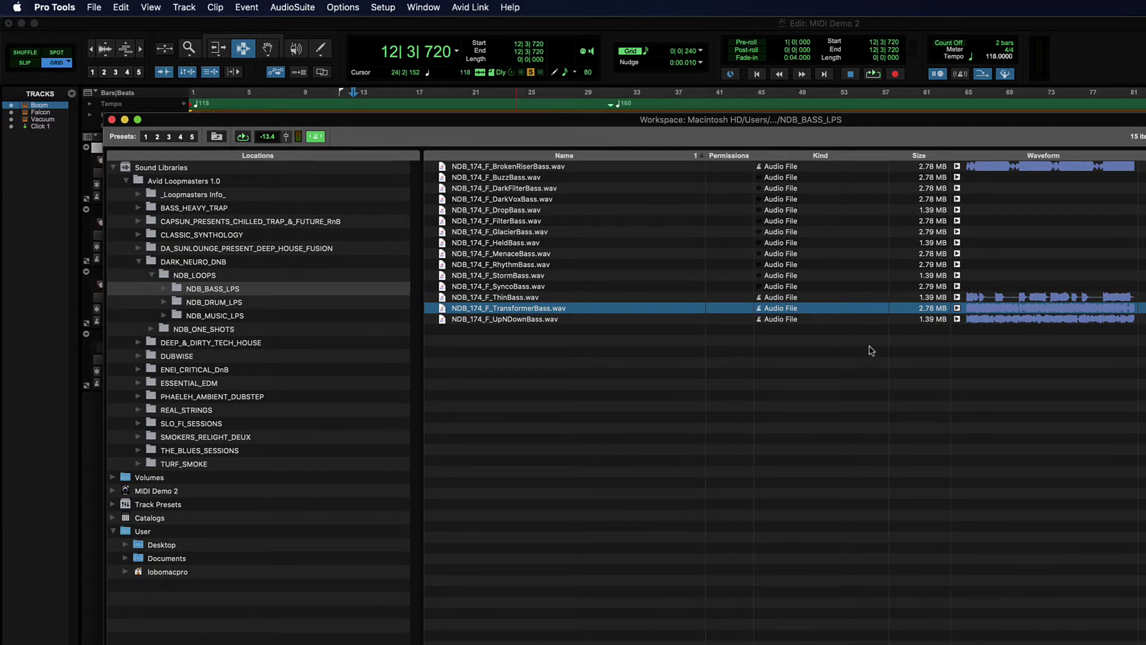
pyautogui.moveTo(694, 123); pyautogui.dragTo(719, 114)
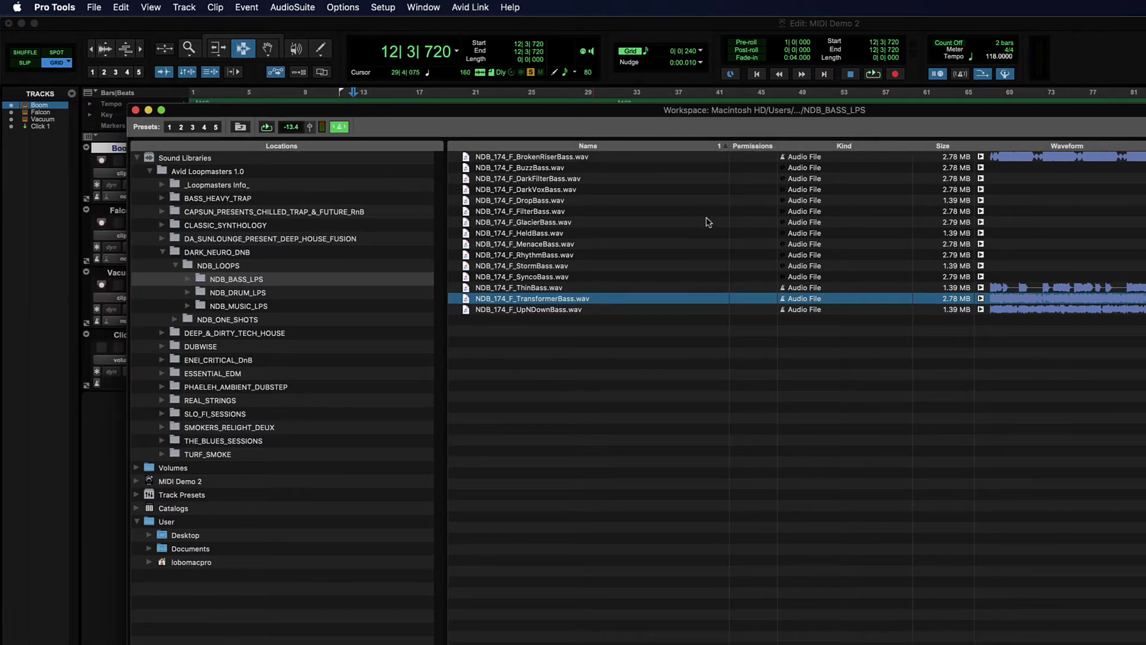
pyautogui.moveTo(612, 114); pyautogui.dragTo(560, 64)
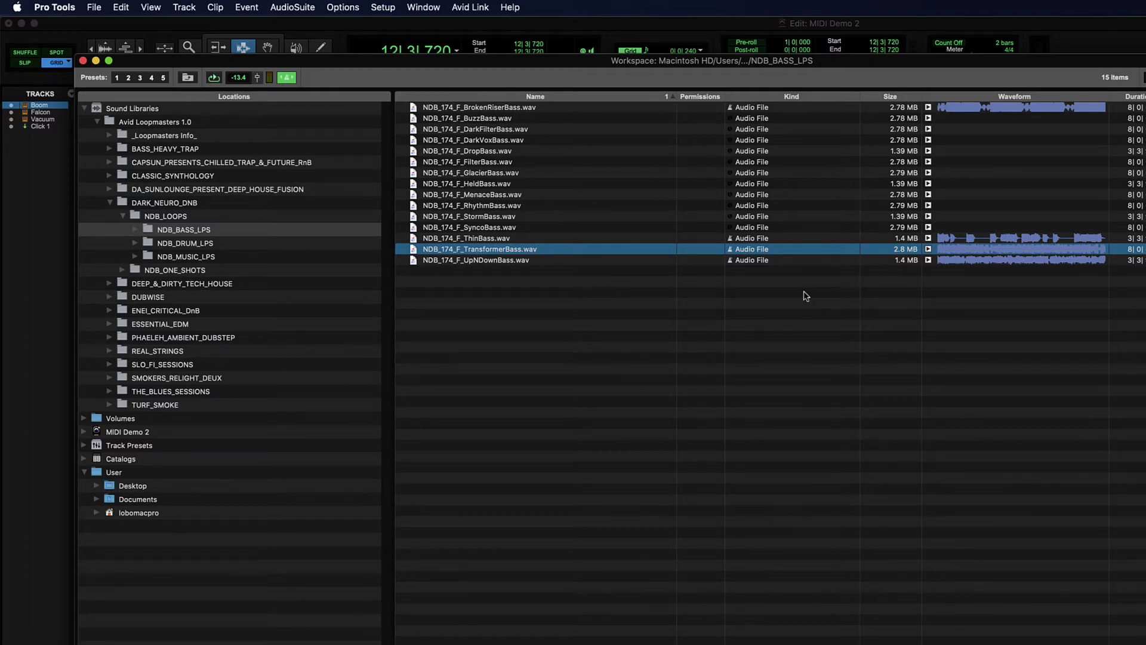
# Play the session and audition NDB_174_F_BuzzBass.wav, NDB_174_F_DarkFilterBass.wav and NDB_174_F_DarkVoxBass.wav in turn against it, stopping when done
pyautogui.press('space')
pyautogui.moveTo(405, 59); pyautogui.dragTo(405, 92)
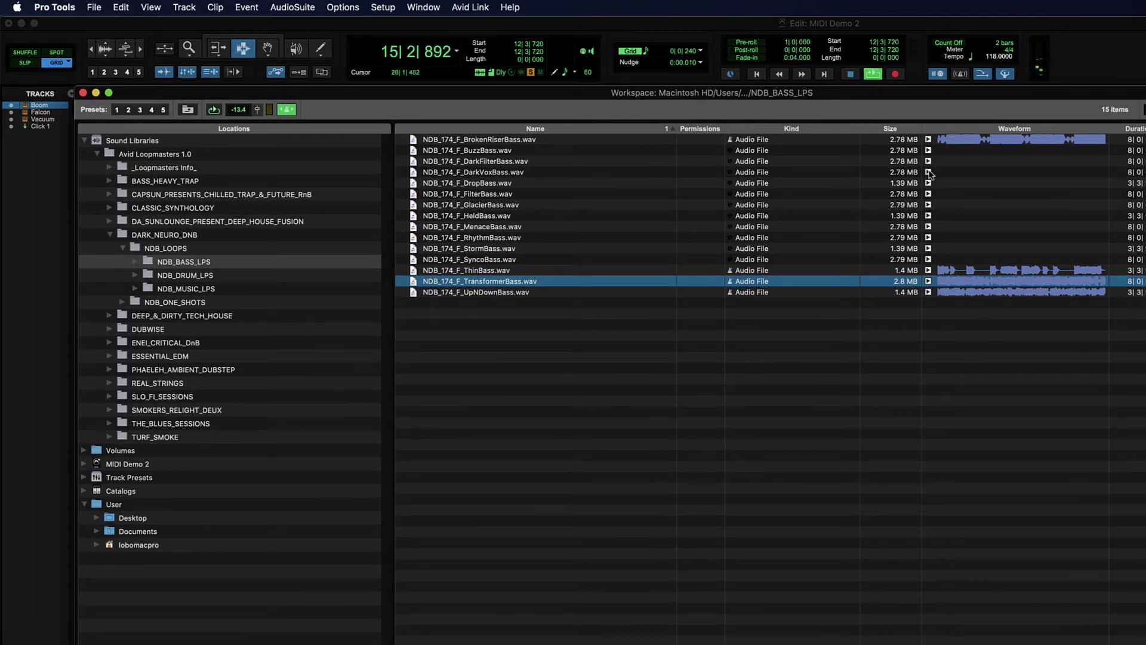
pyautogui.click(928, 150)
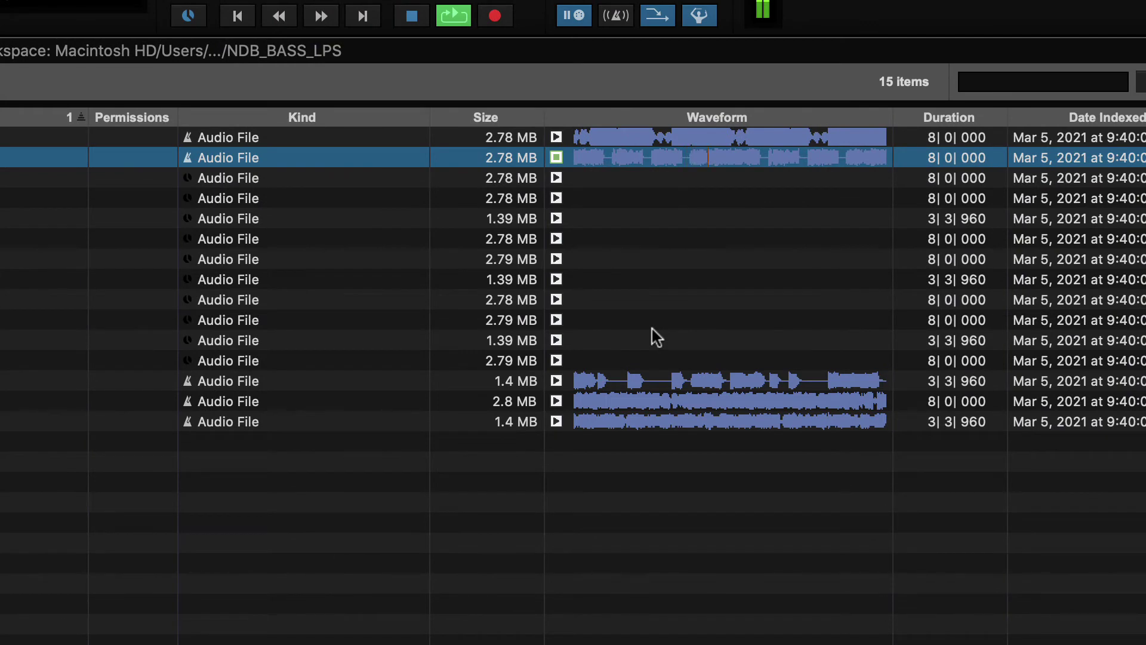
pyautogui.click(556, 178)
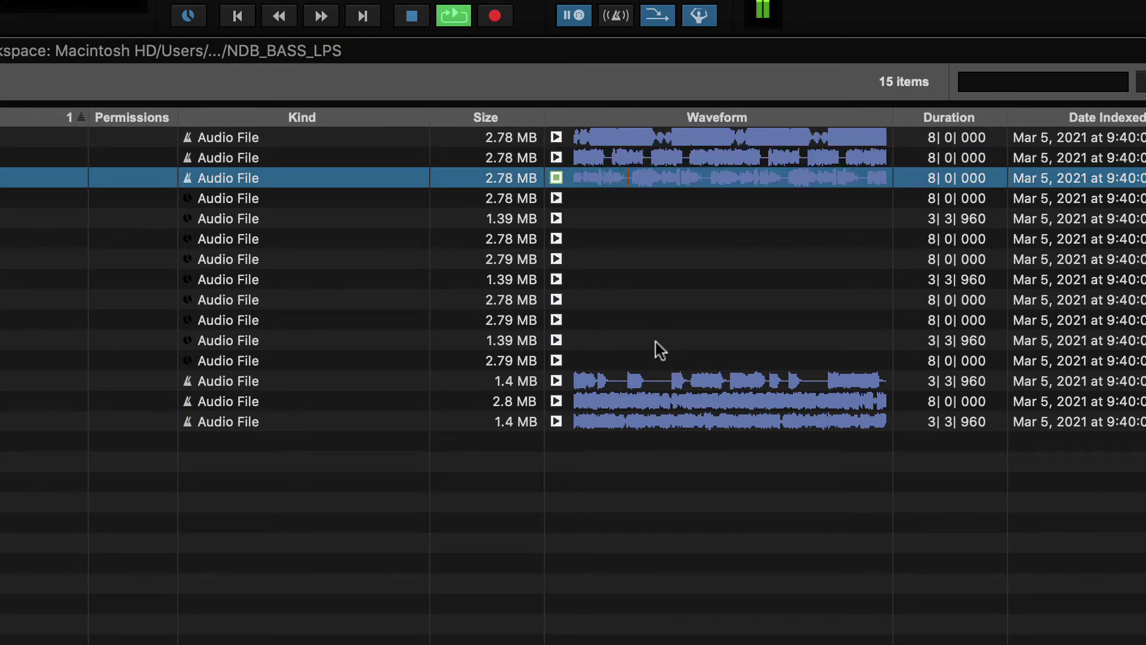
pyautogui.click(555, 198)
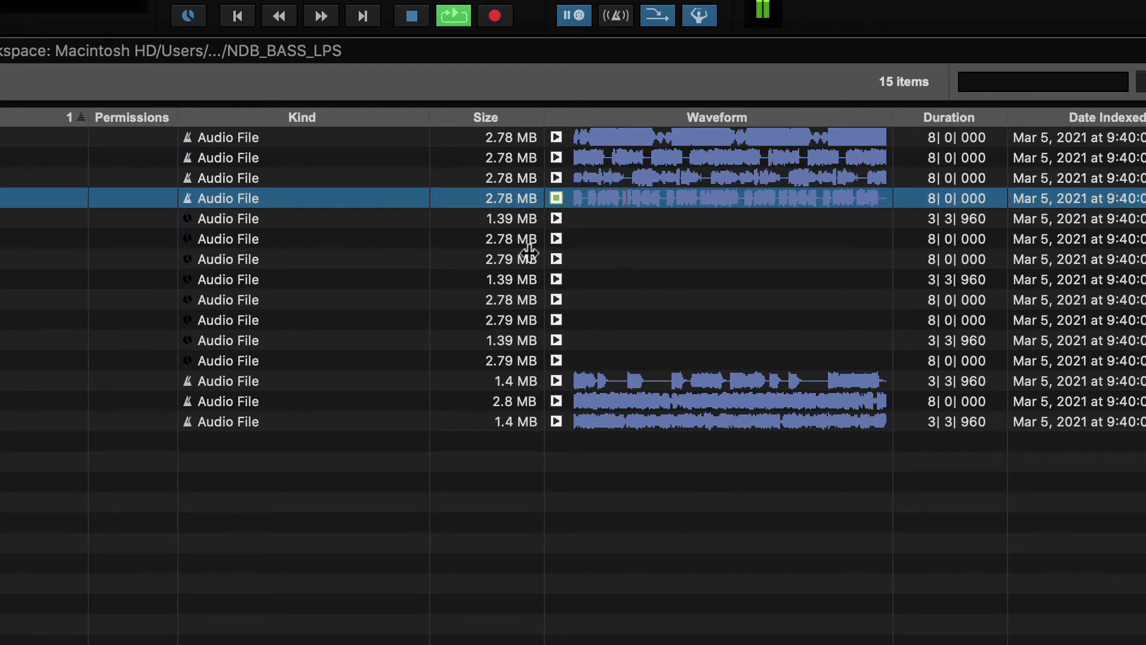
pyautogui.click(555, 200)
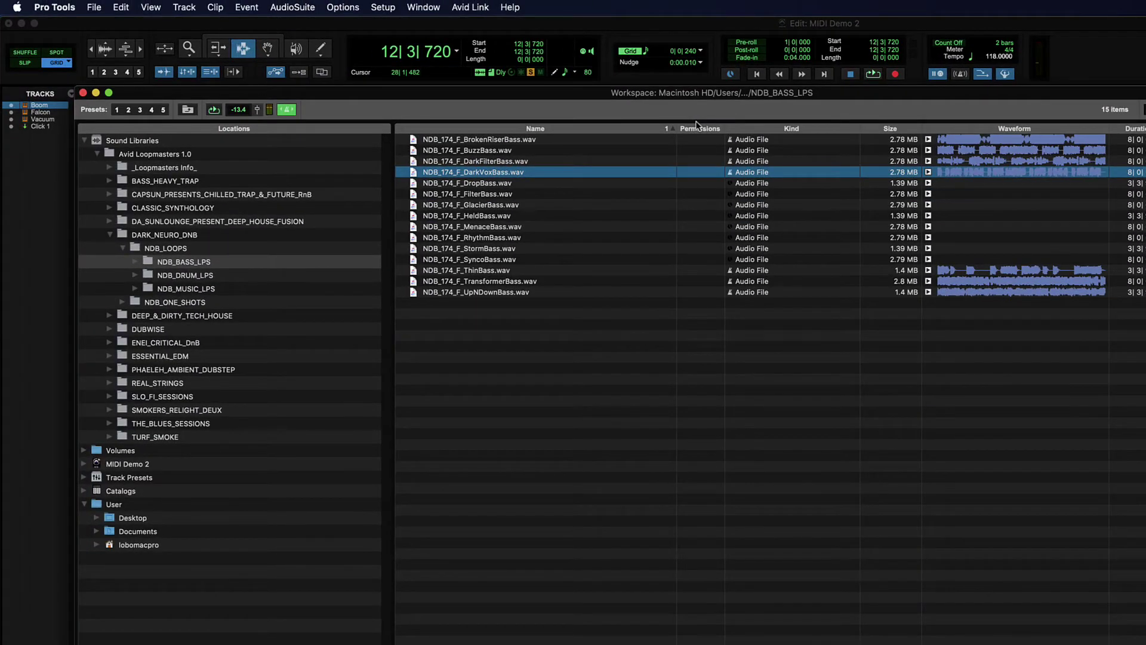
pyautogui.moveTo(691, 95); pyautogui.dragTo(701, 124)
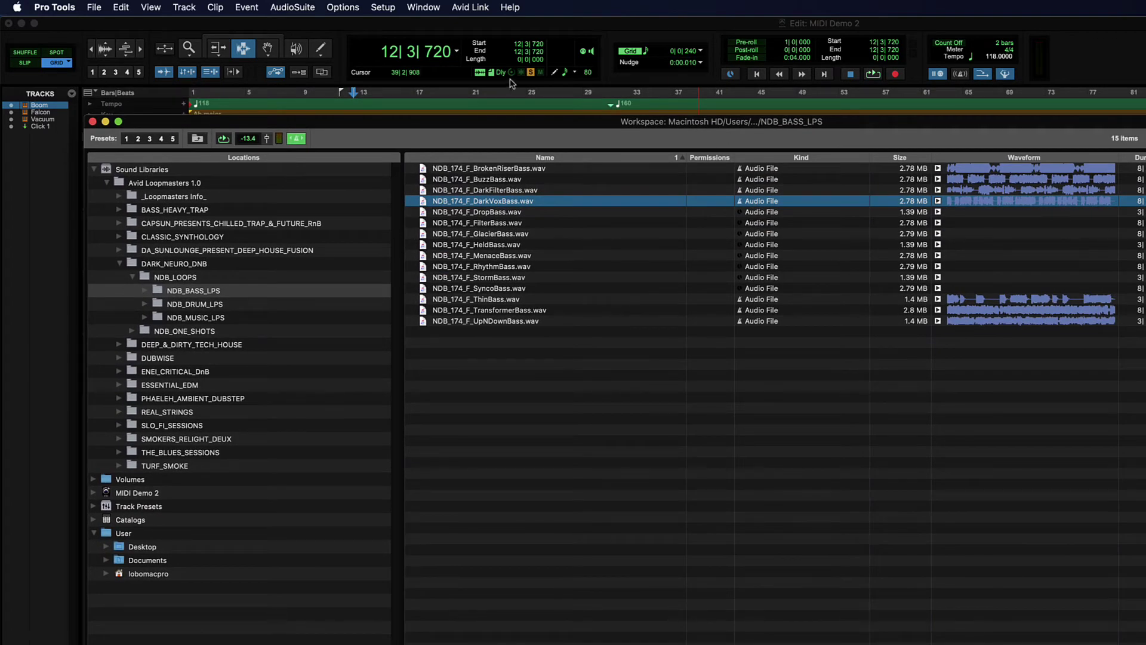
pyautogui.moveTo(504, 122); pyautogui.dragTo(520, 194)
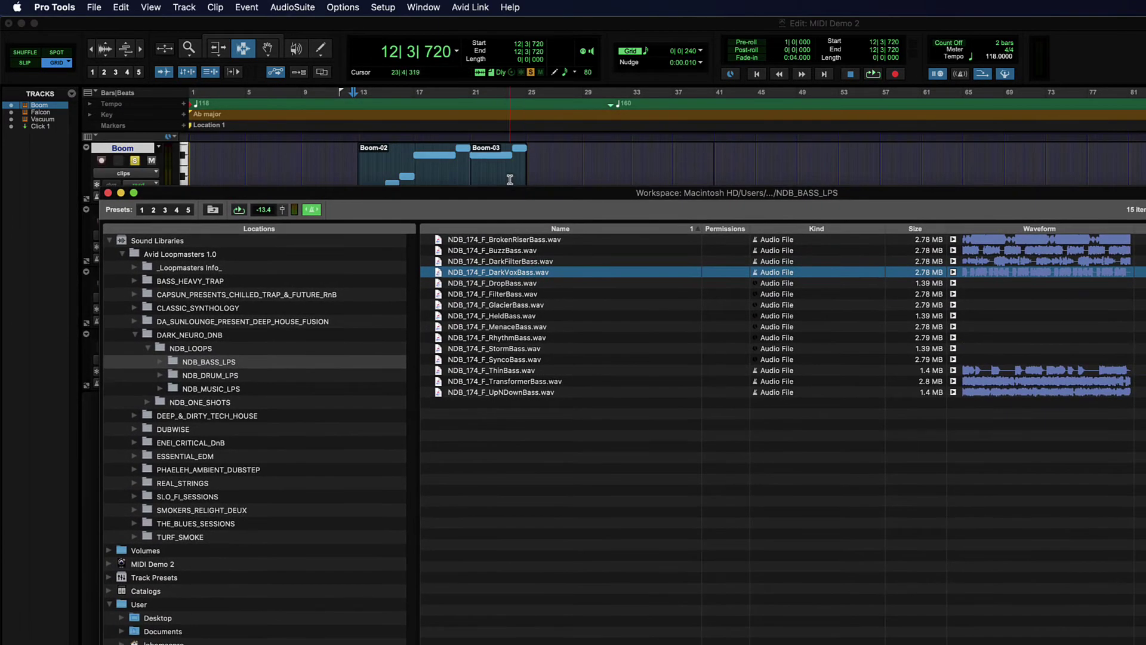
pyautogui.moveTo(618, 192); pyautogui.dragTo(628, 120)
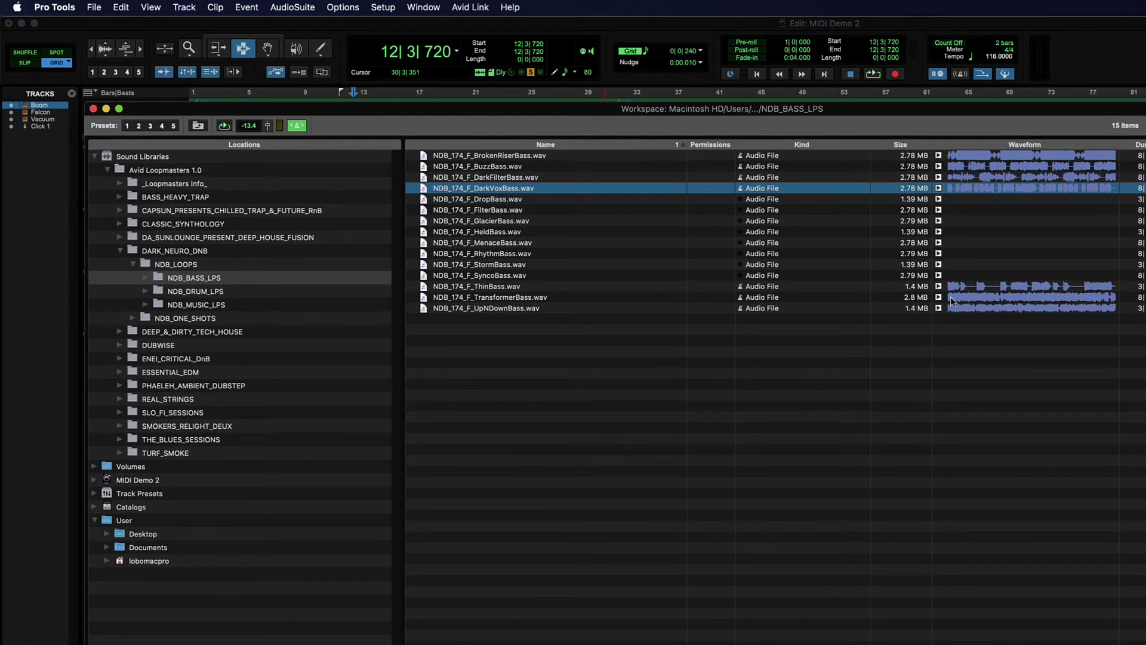
# Close the NDB_BASS_LPS Workspace and open a new Soundbase workspace
pyautogui.press('super+w')
pyautogui.click(421, 7)
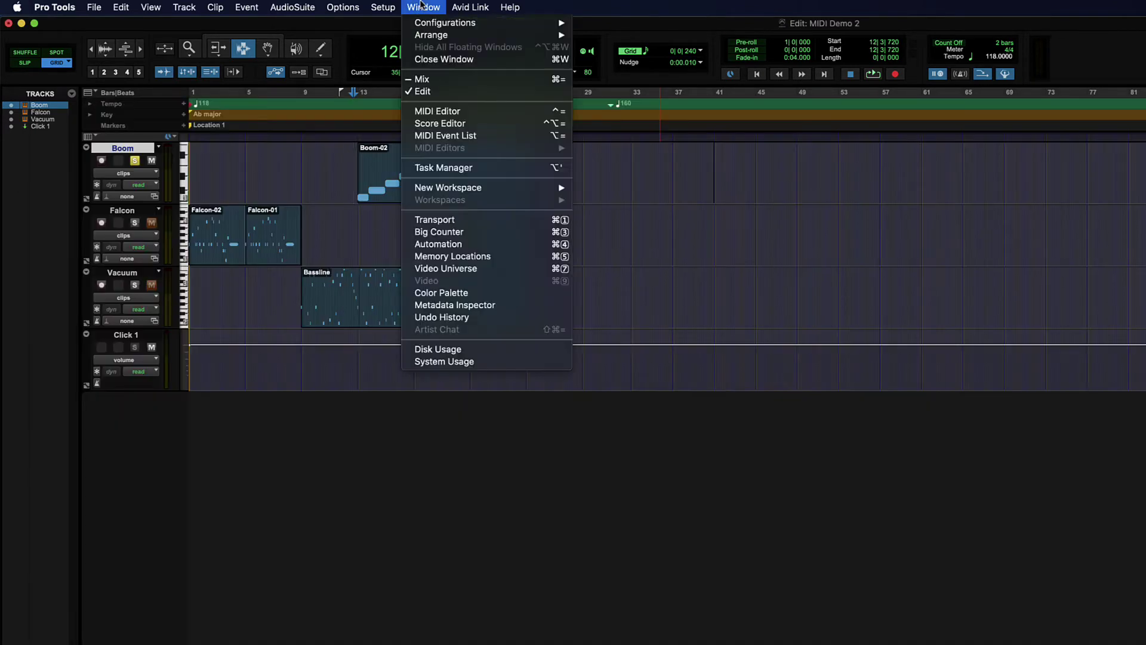
pyautogui.moveTo(496, 187)
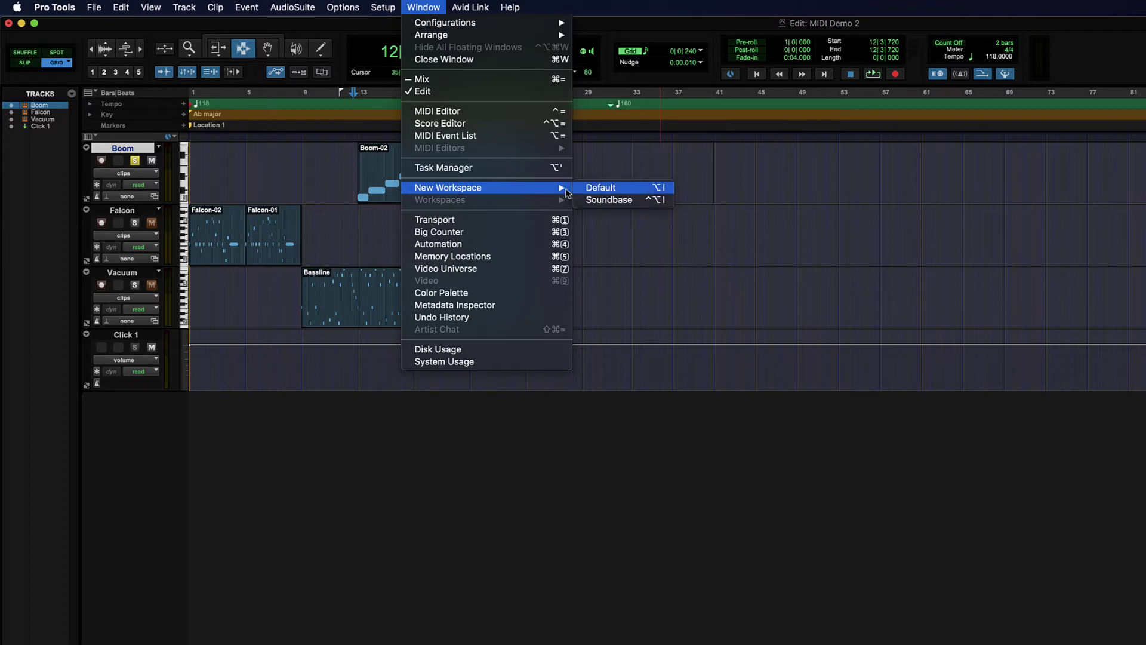
pyautogui.click(618, 200)
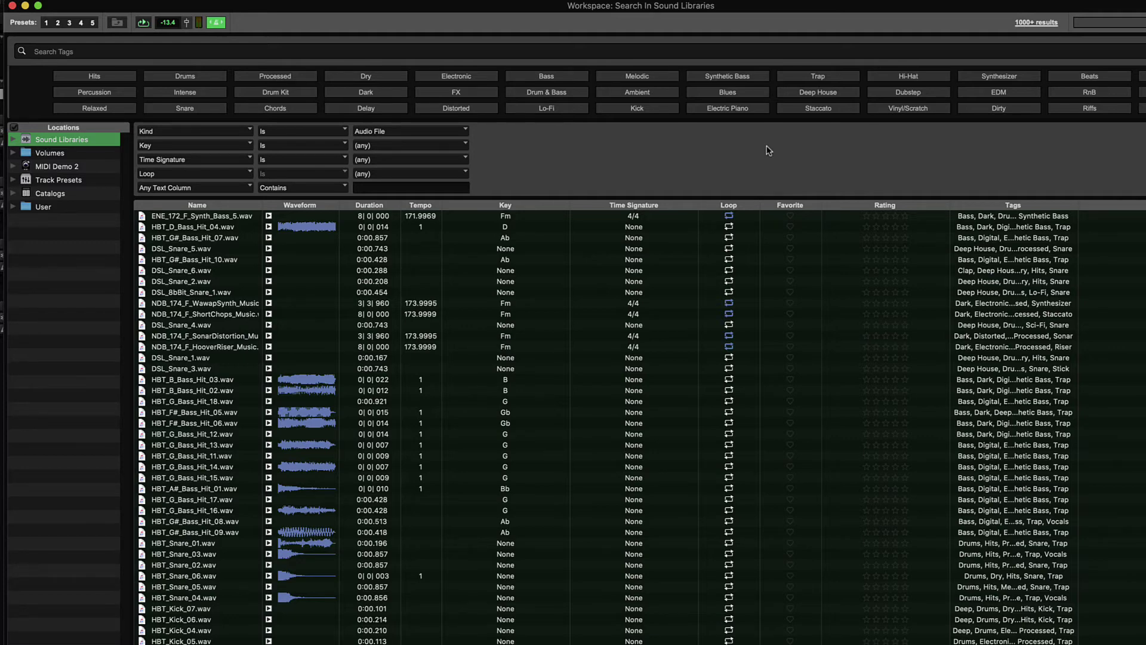
# Limit the Soundbase search to the Avid Loopmasters 1.0 library and filter its files by the Drums tag
pyautogui.click(13, 139)
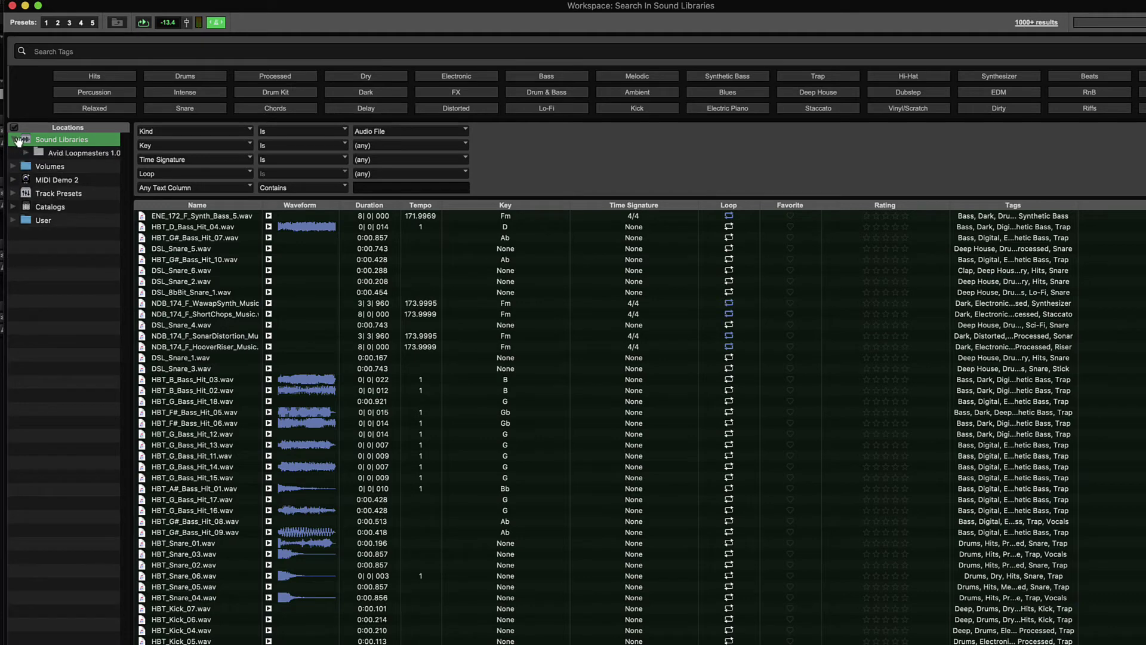
pyautogui.click(63, 154)
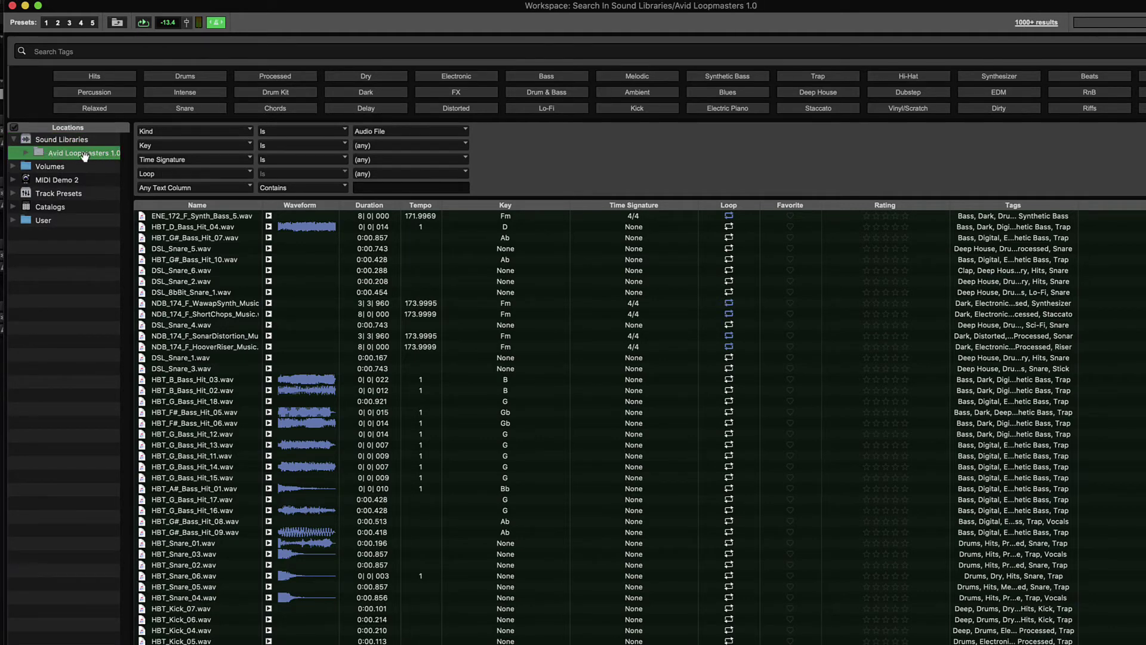
pyautogui.click(1078, 216)
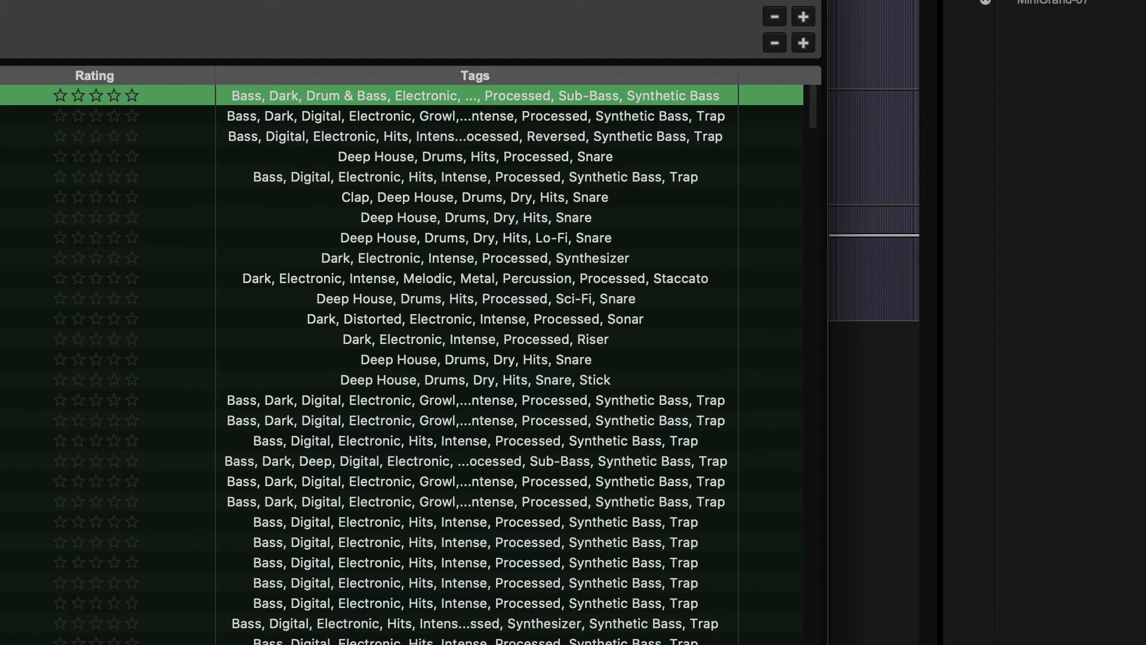
pyautogui.click(476, 116)
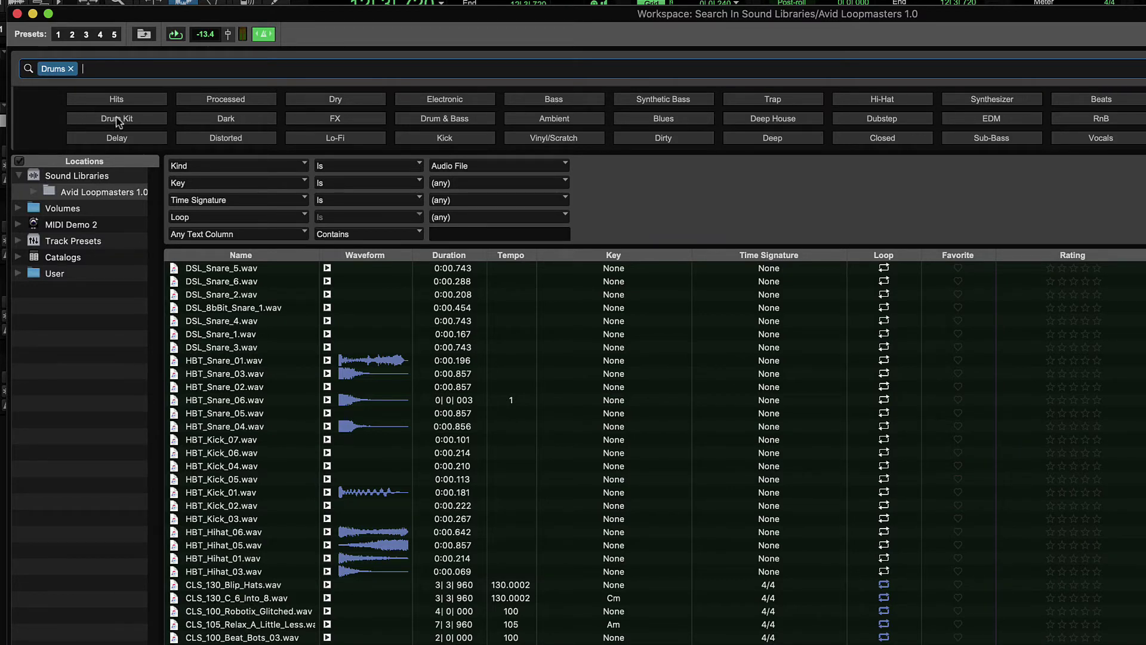
# Narrow the Drums results with the Kick tag and audition HBT_Kick_07.wav, HBT_Kick_06.wav and HBT_Kick_04.wav
pyautogui.click(445, 139)
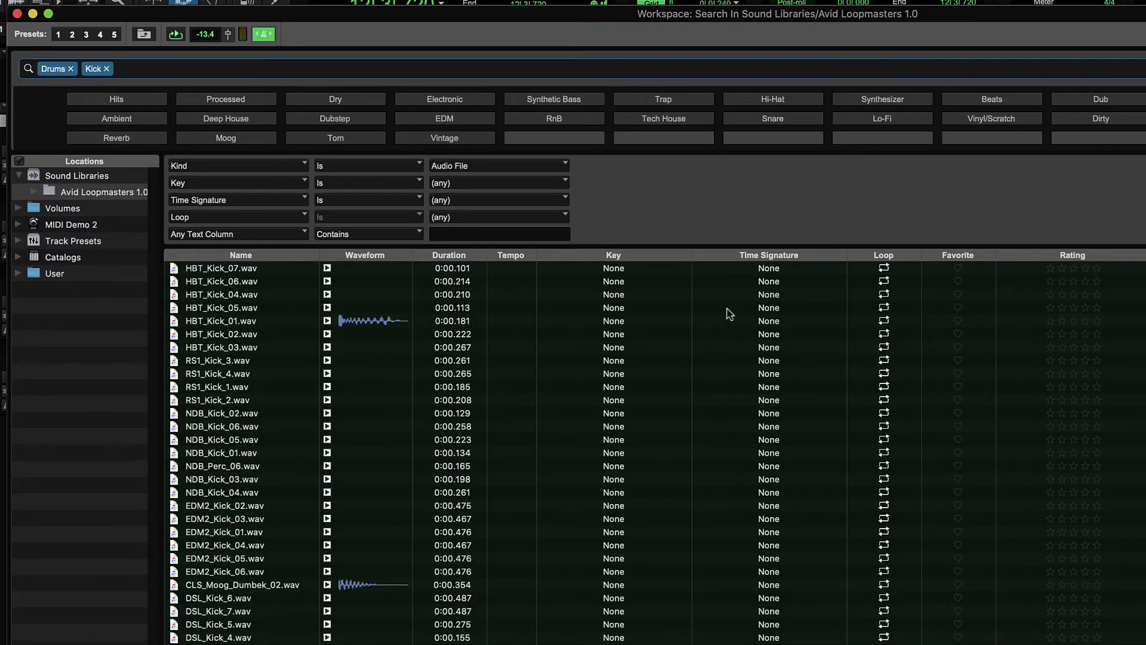
pyautogui.scroll(-7, 391, 556)
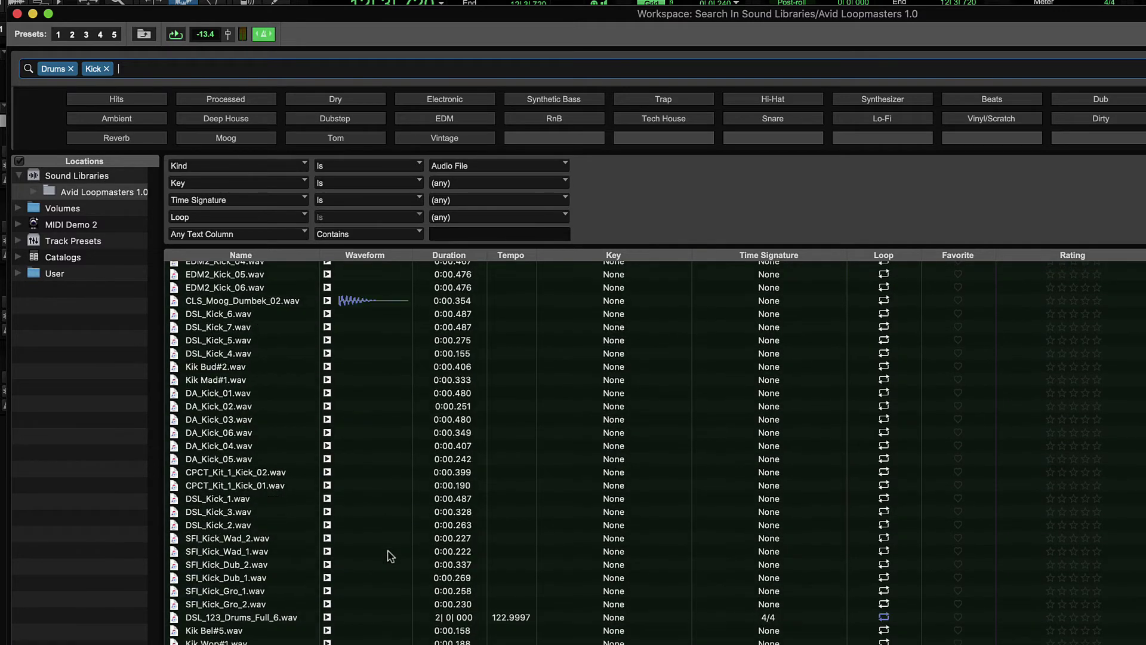
pyautogui.scroll(7, 388, 552)
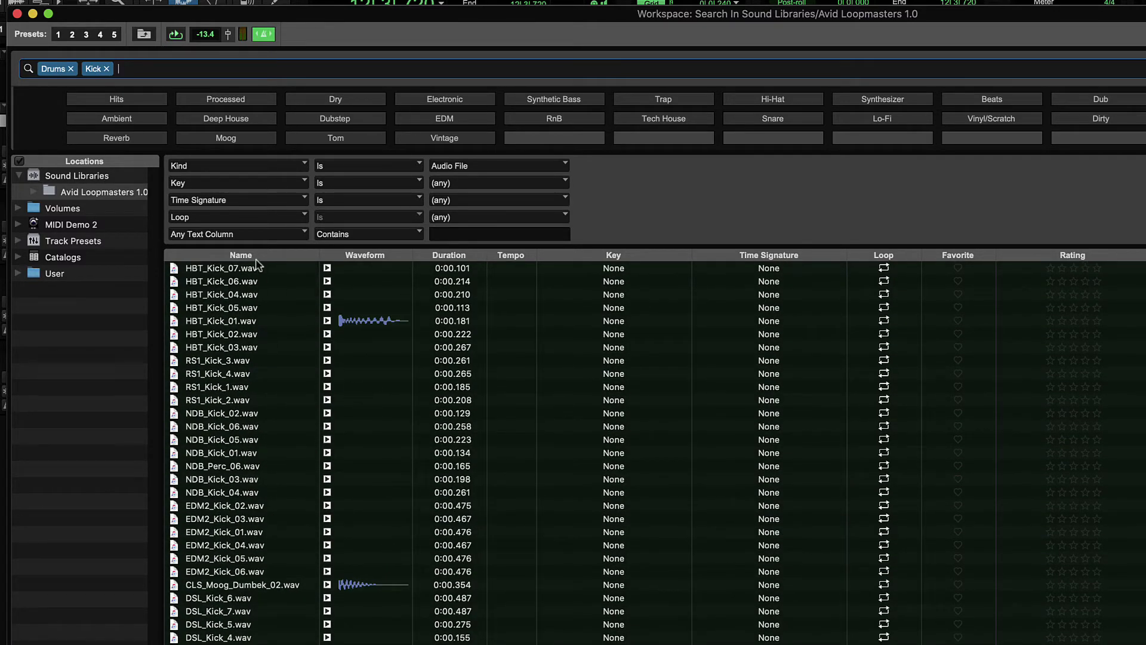
pyautogui.click(327, 321)
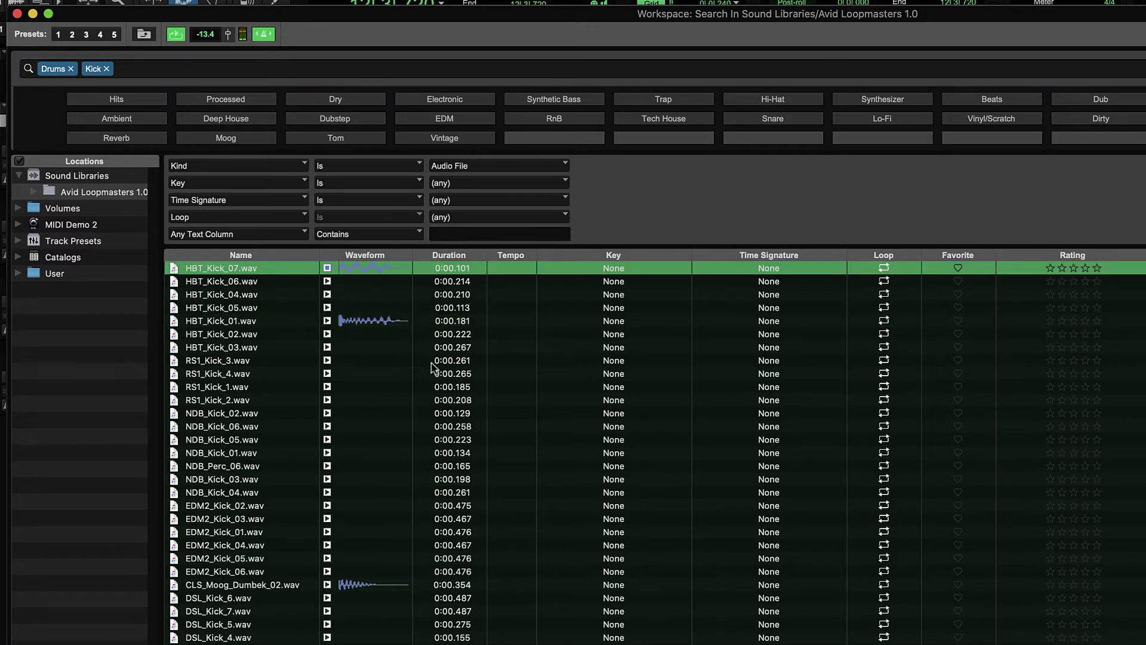
pyautogui.click(327, 281)
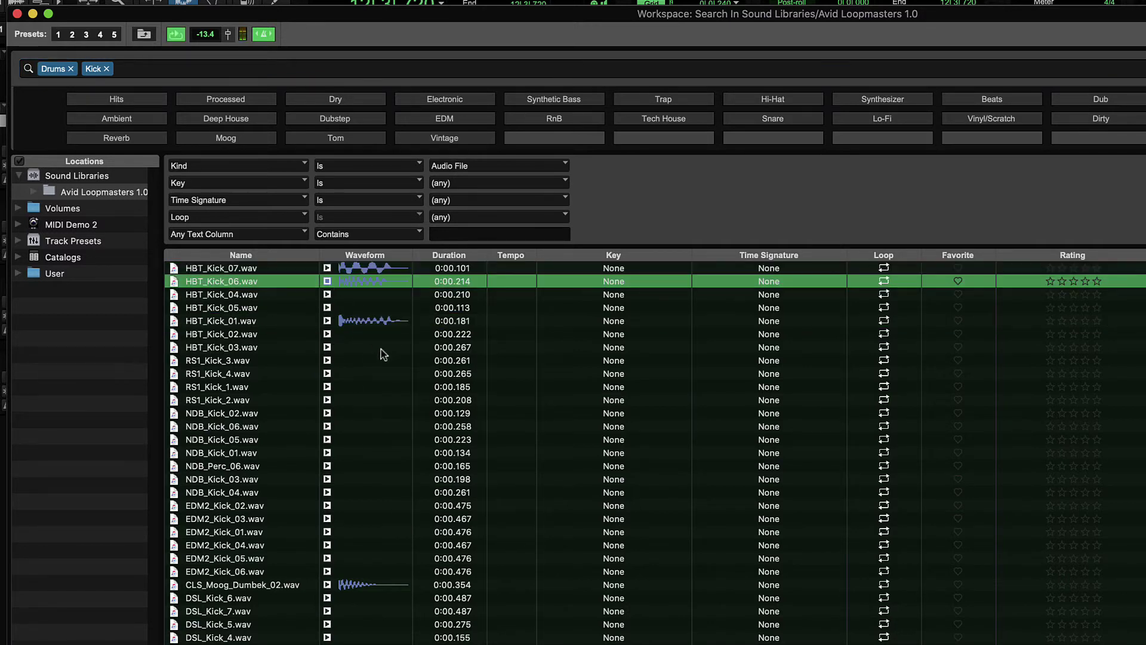
pyautogui.click(328, 294)
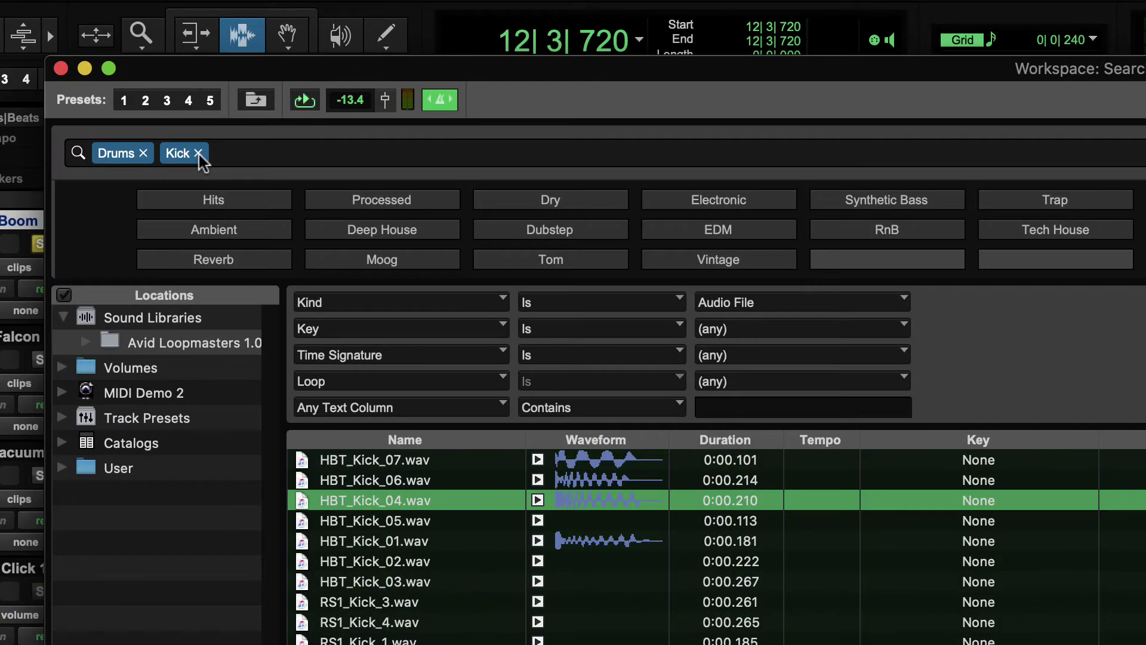
# Replace the Kick and Drums tags with an Alien tag search and audition NDB_Fx_Hit_03.wav and NDB_Fx_Hit_08.wav
pyautogui.click(198, 154)
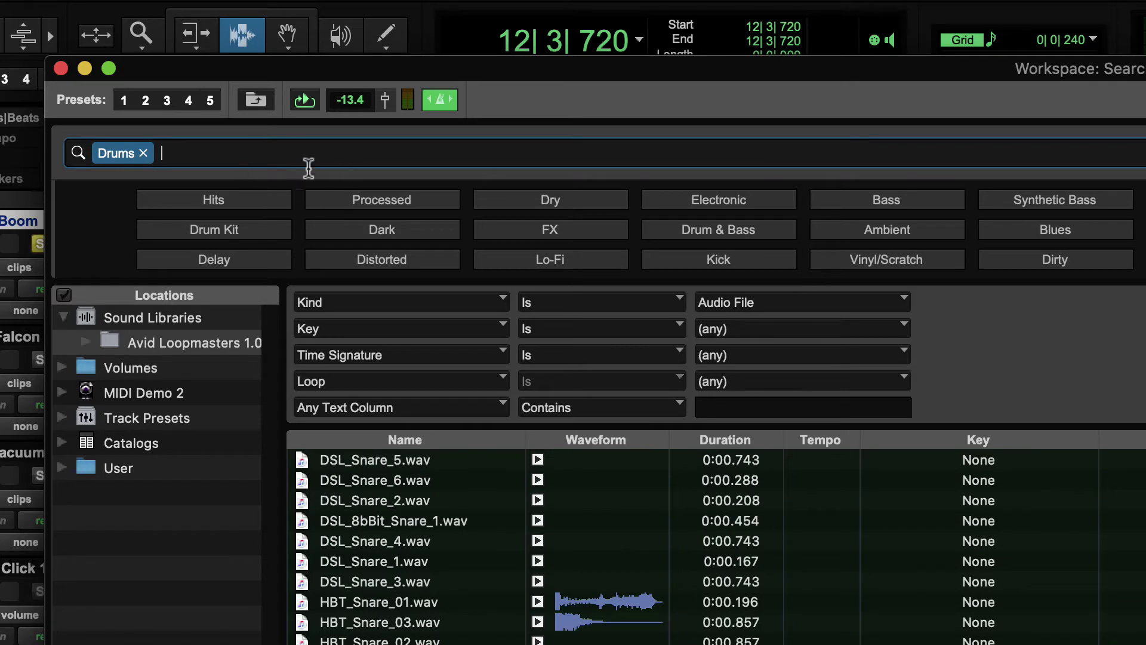
pyautogui.press('BackSpace')
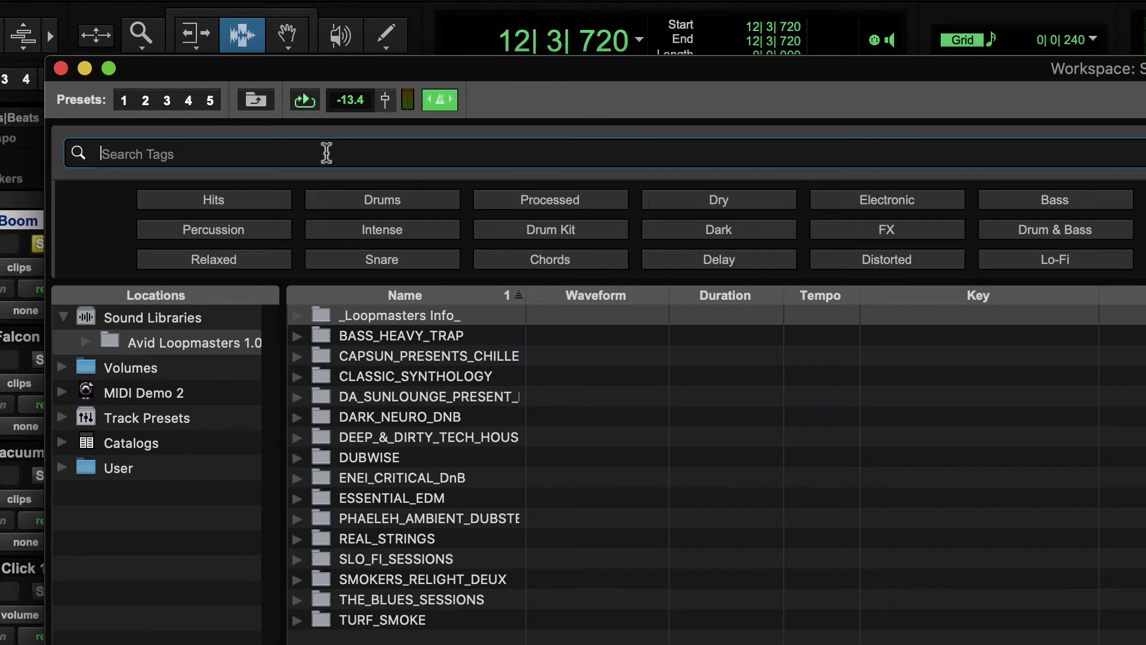
pyautogui.write('Alien')
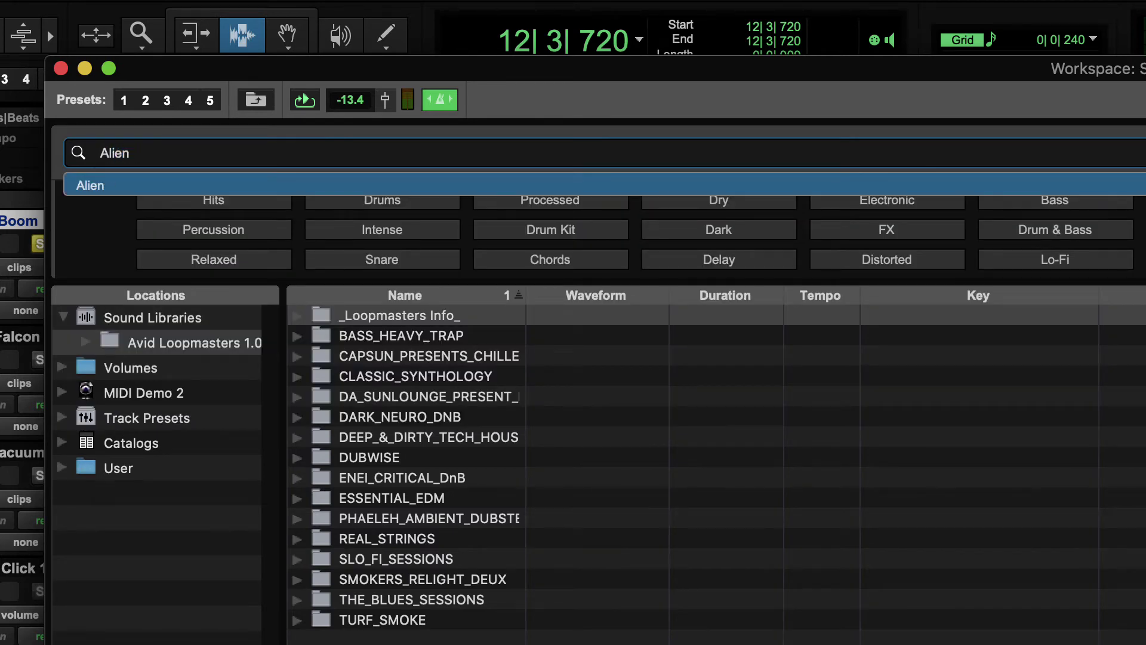
pyautogui.press('Return')
pyautogui.click(538, 315)
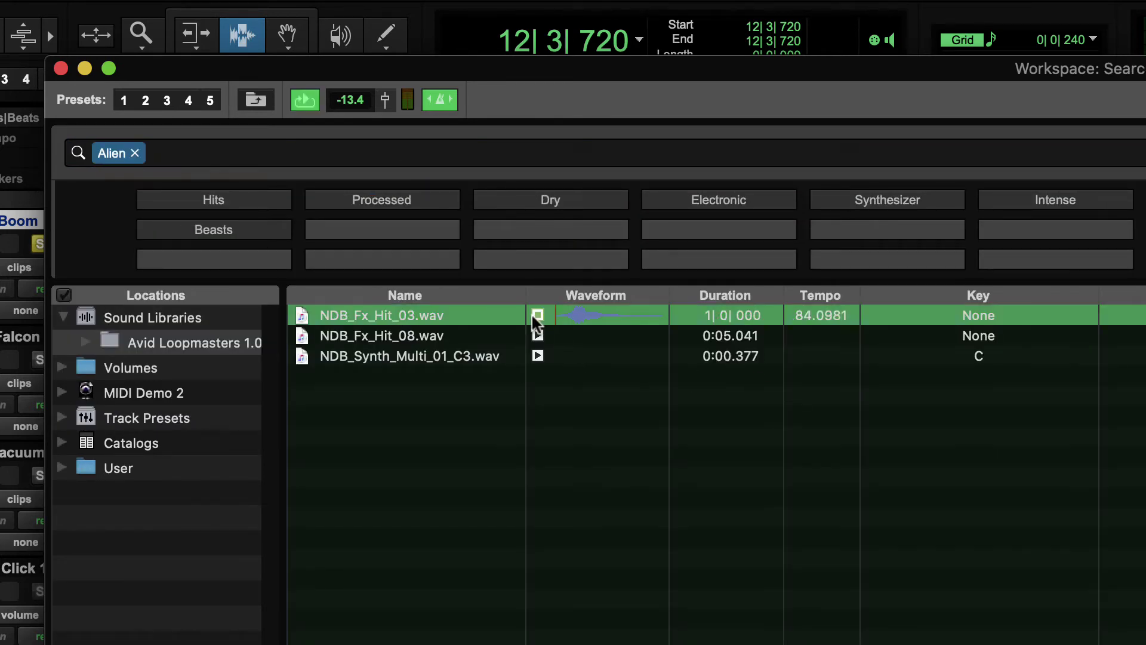
pyautogui.click(538, 335)
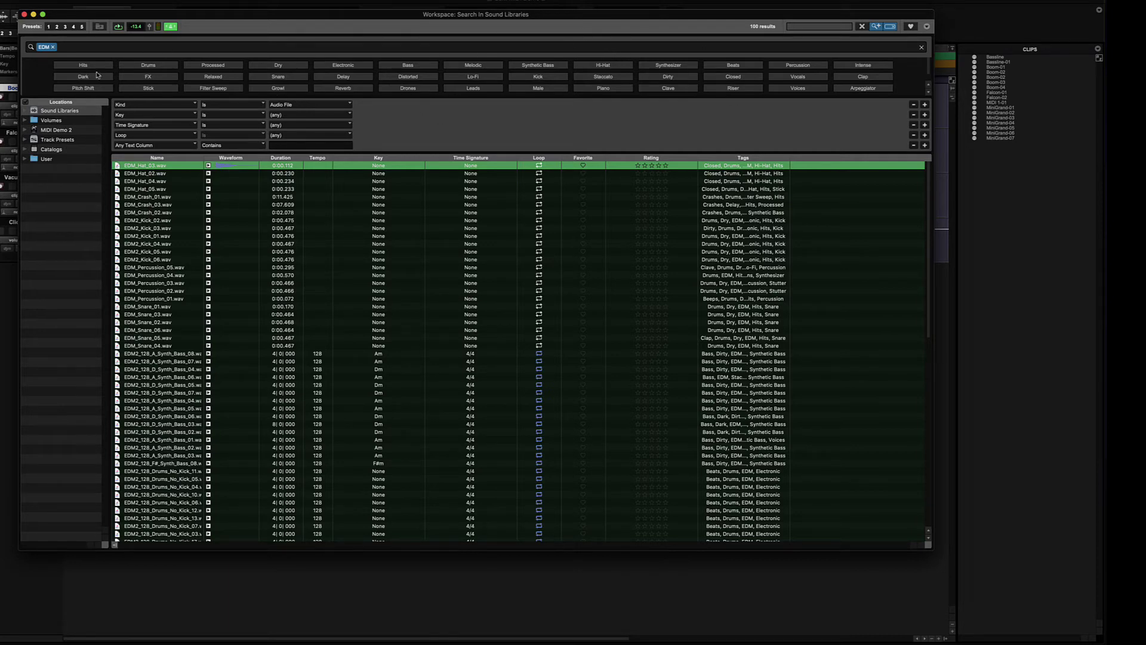
# Remove the EDM tag from the search and toggle the tag search area off and on, leaving it shown
pyautogui.click(52, 47)
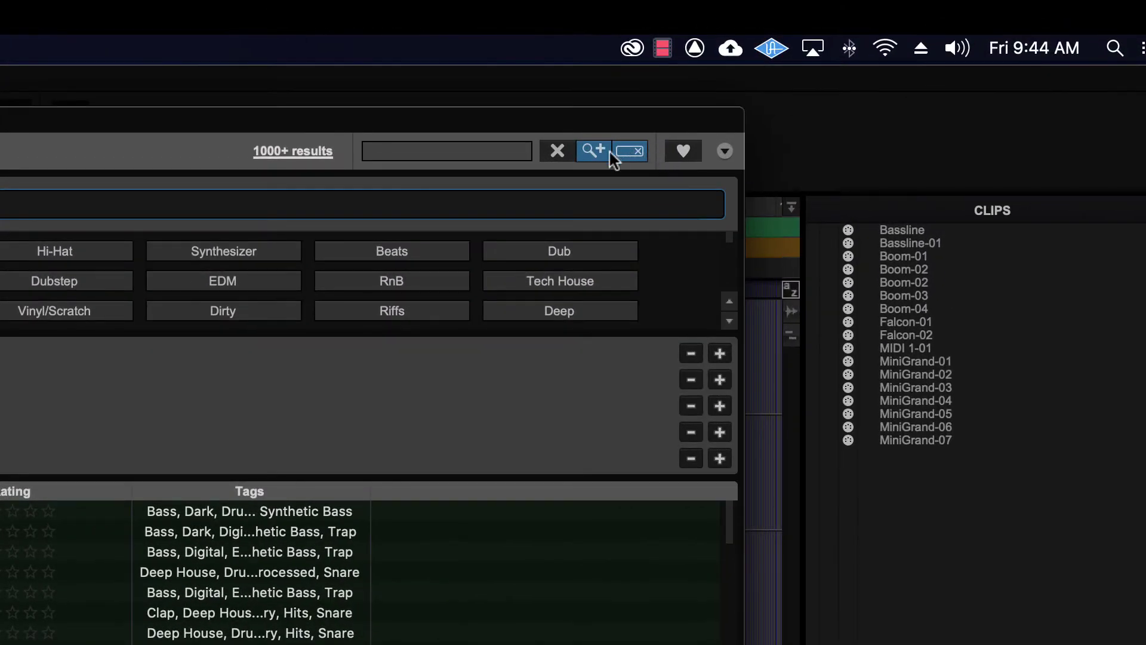
pyautogui.click(631, 153)
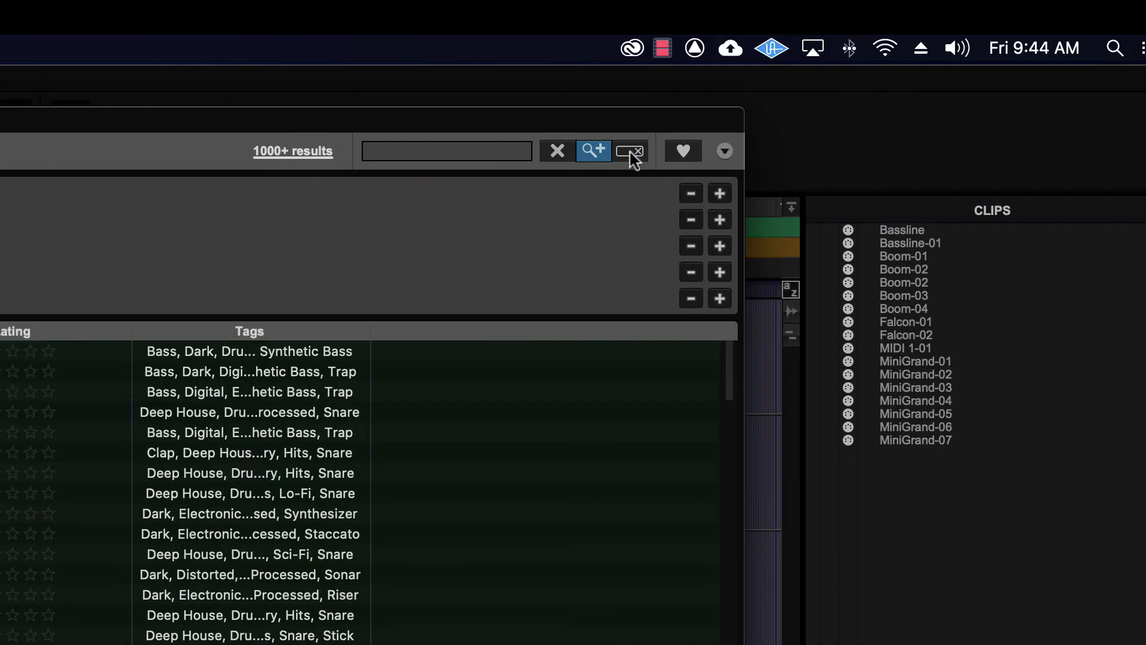
pyautogui.click(629, 152)
pyautogui.click(629, 153)
pyautogui.click(629, 152)
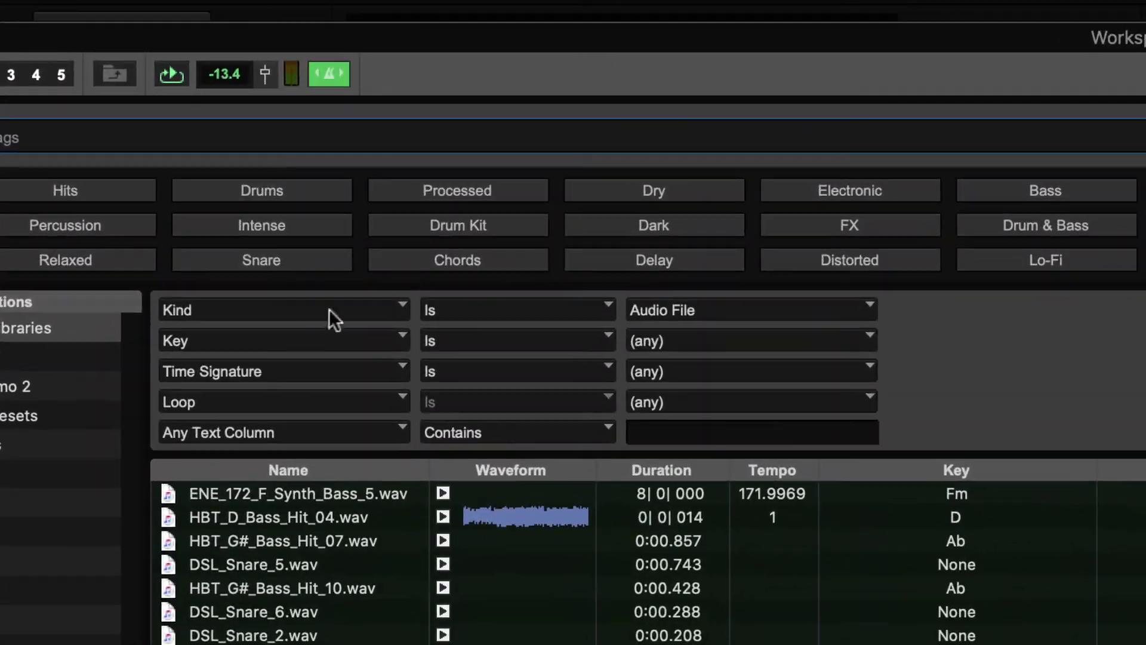
# Examine the criteria available in the Kind filter row and toggle the advanced search rows off and on, leaving them shown
pyautogui.click(228, 309)
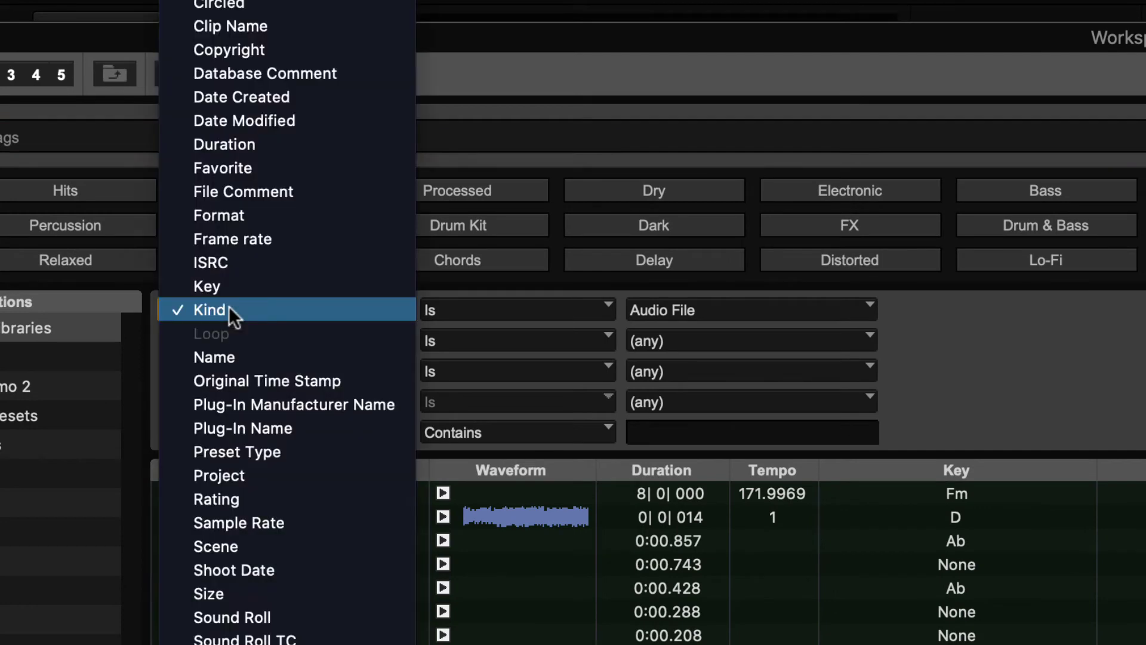
pyautogui.click(950, 334)
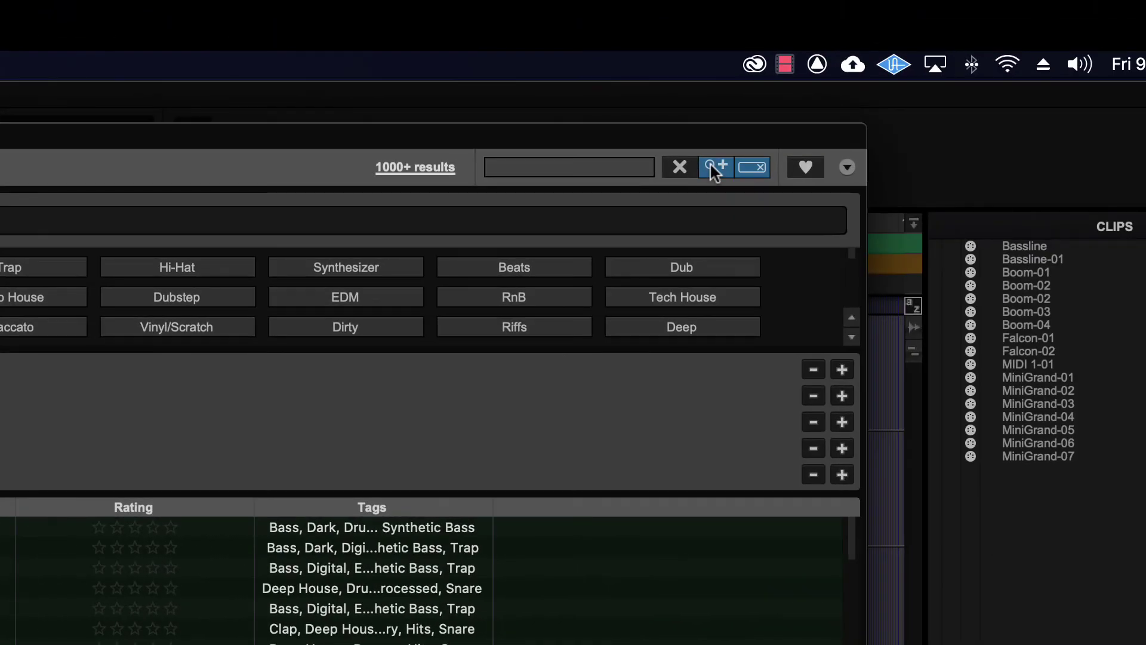
pyautogui.click(714, 170)
pyautogui.click(715, 169)
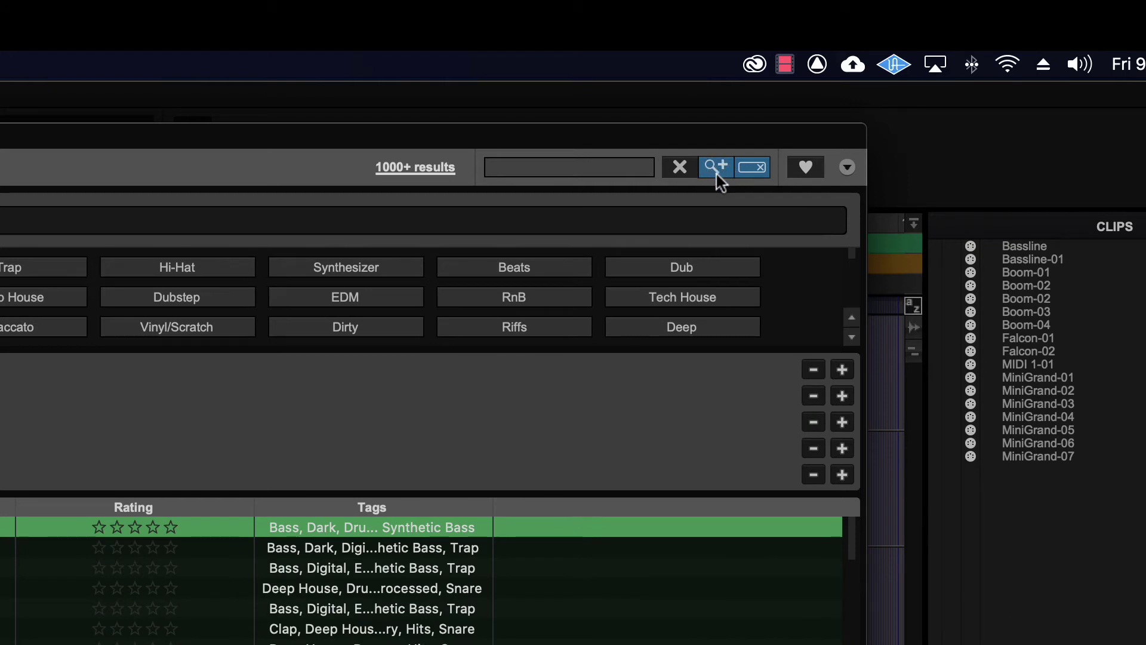
pyautogui.click(716, 171)
pyautogui.click(716, 170)
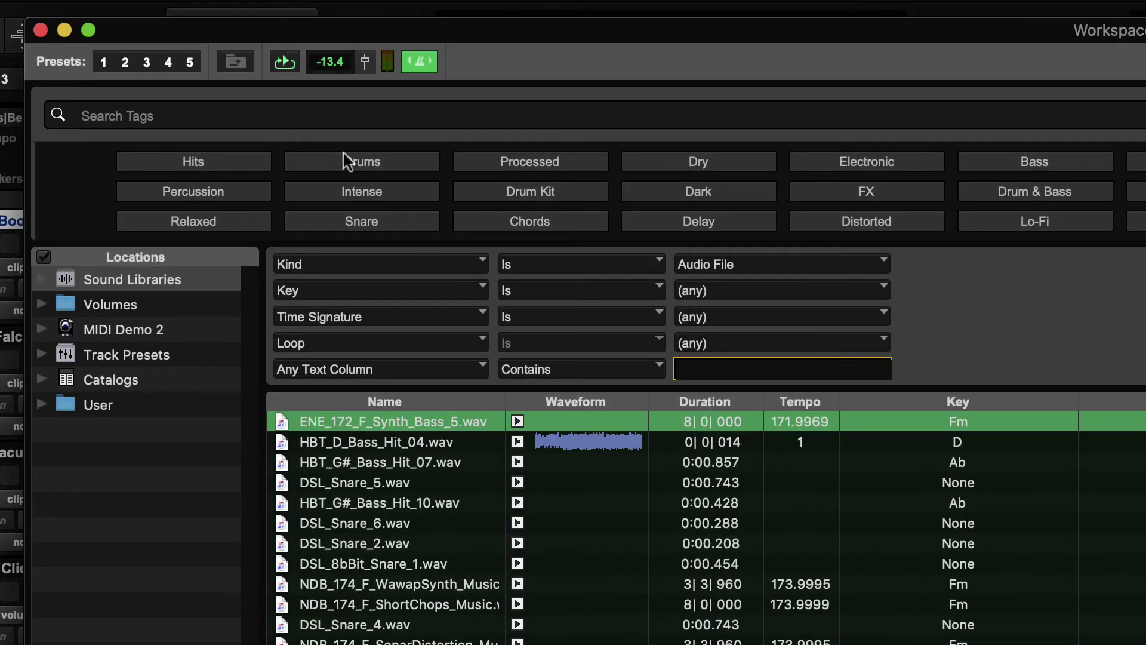
# Filter the sound libraries by the Drums tag while excluding the Kick tag, and audition DSL_Snare_5.wav
pyautogui.click(363, 160)
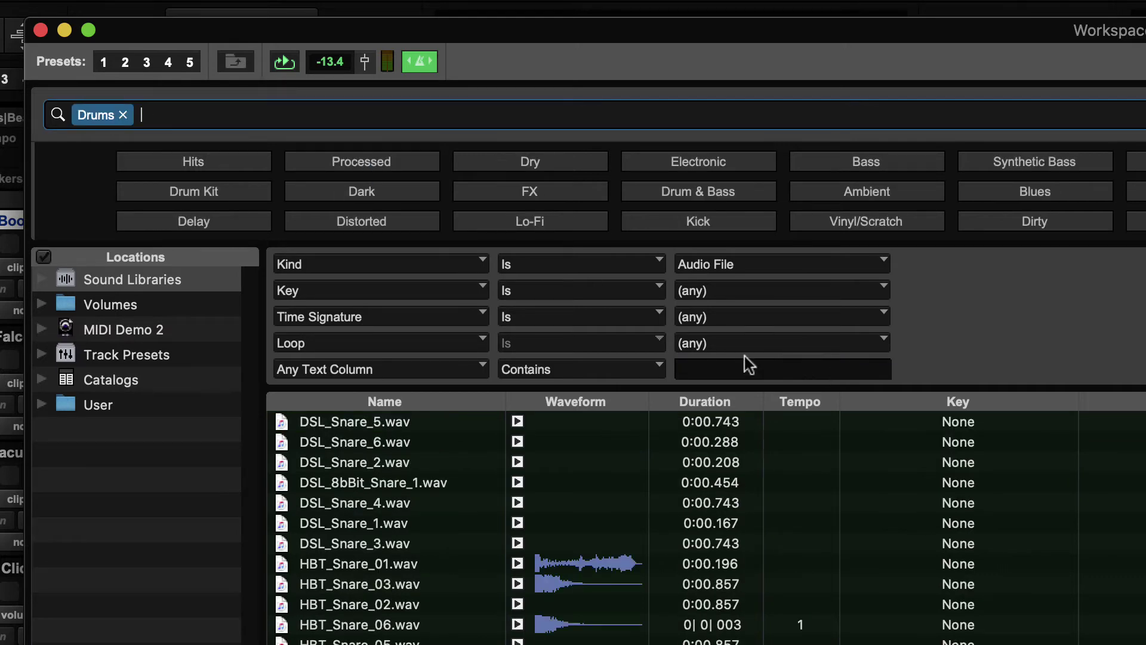
pyautogui.click(707, 220)
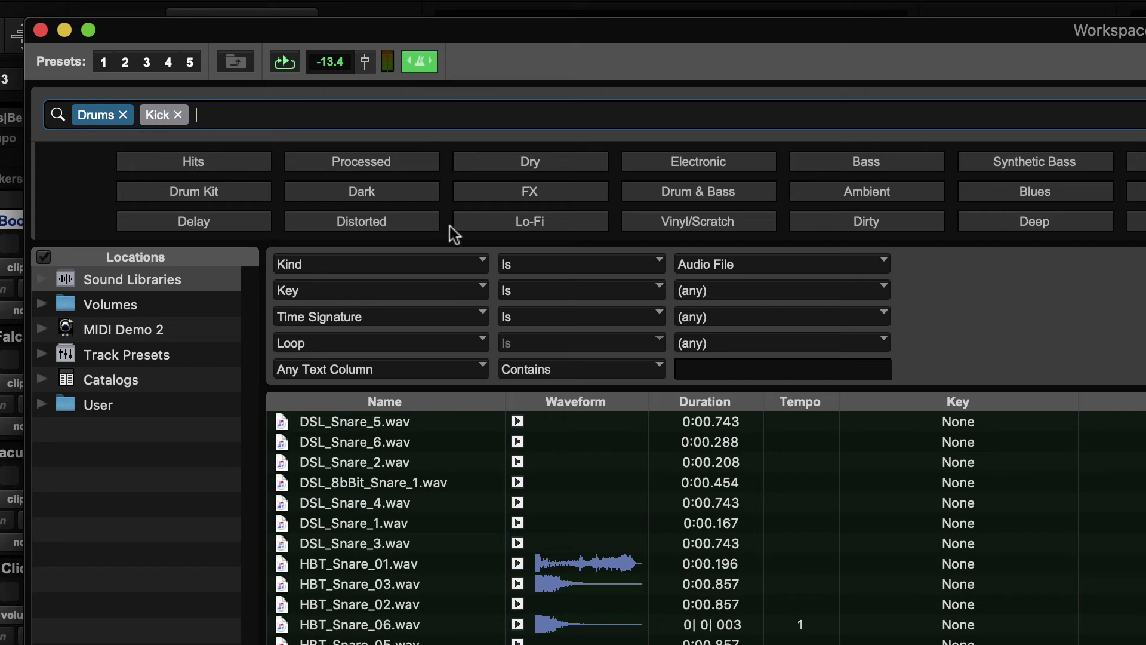
pyautogui.click(517, 422)
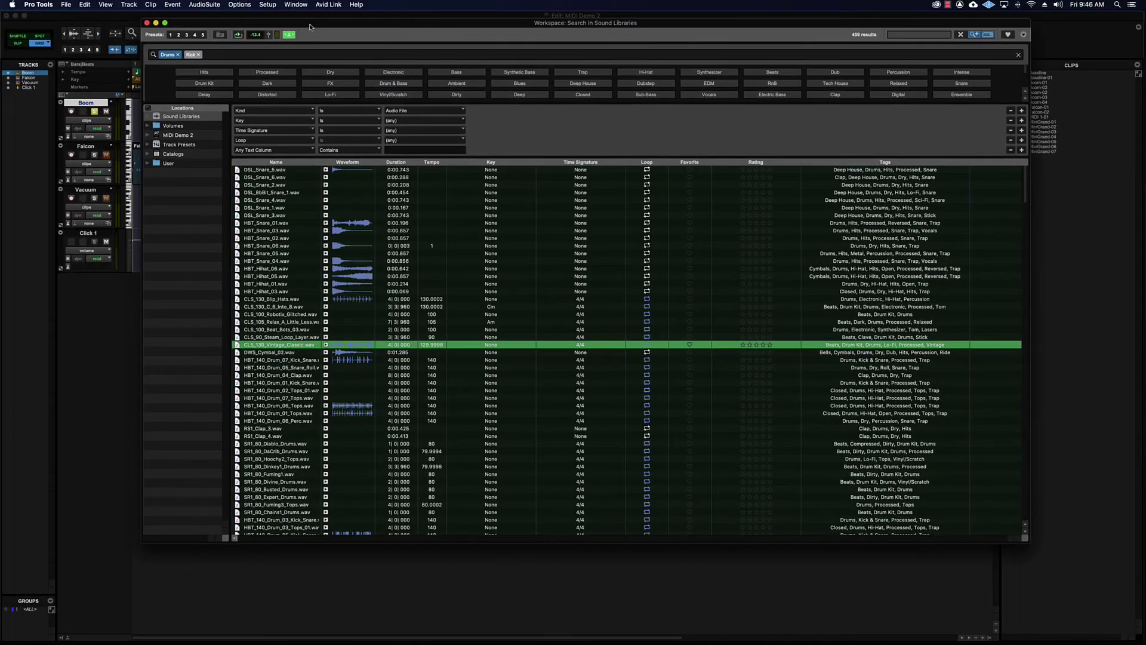
# With the Workspace moved and narrowed to uncover the tracks, audition CLS_130_Blip_Hats.wav and add it to the empty area below the Click 1 track
pyautogui.moveTo(309, 25); pyautogui.dragTo(361, 42)
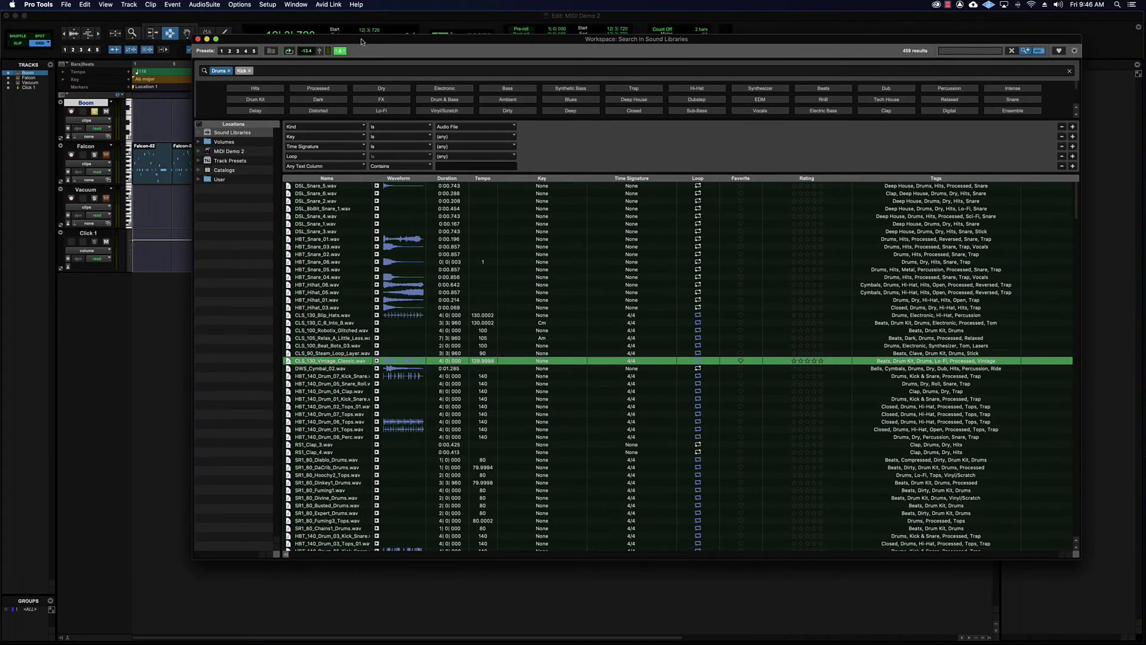
pyautogui.moveTo(1080, 559); pyautogui.dragTo(890, 574)
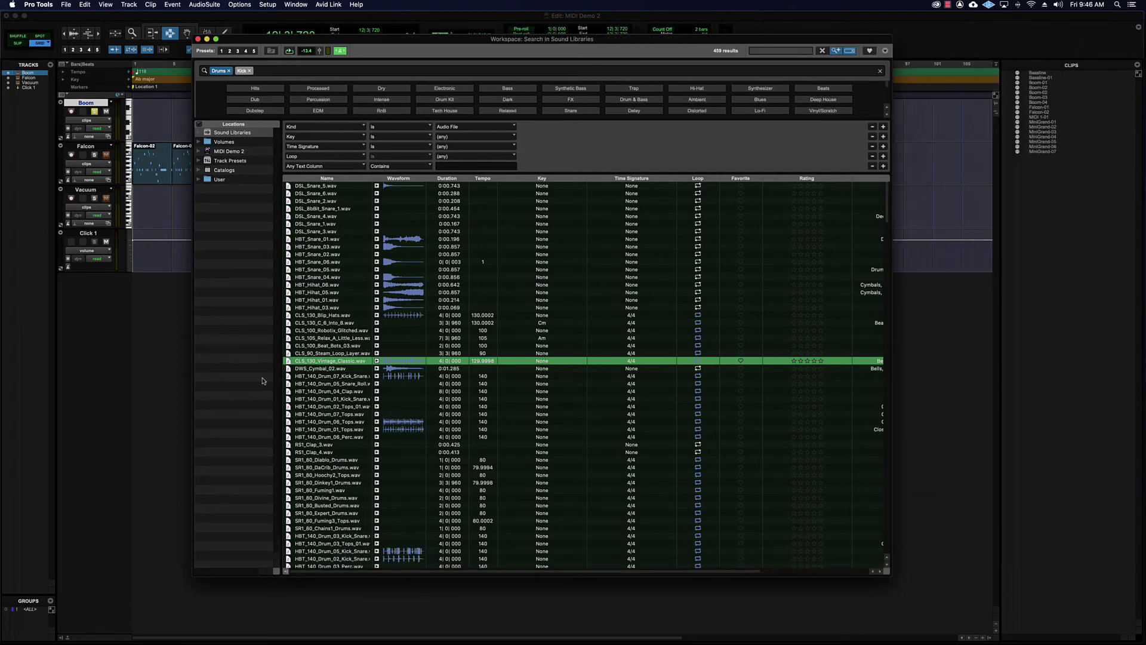
pyautogui.click(289, 315)
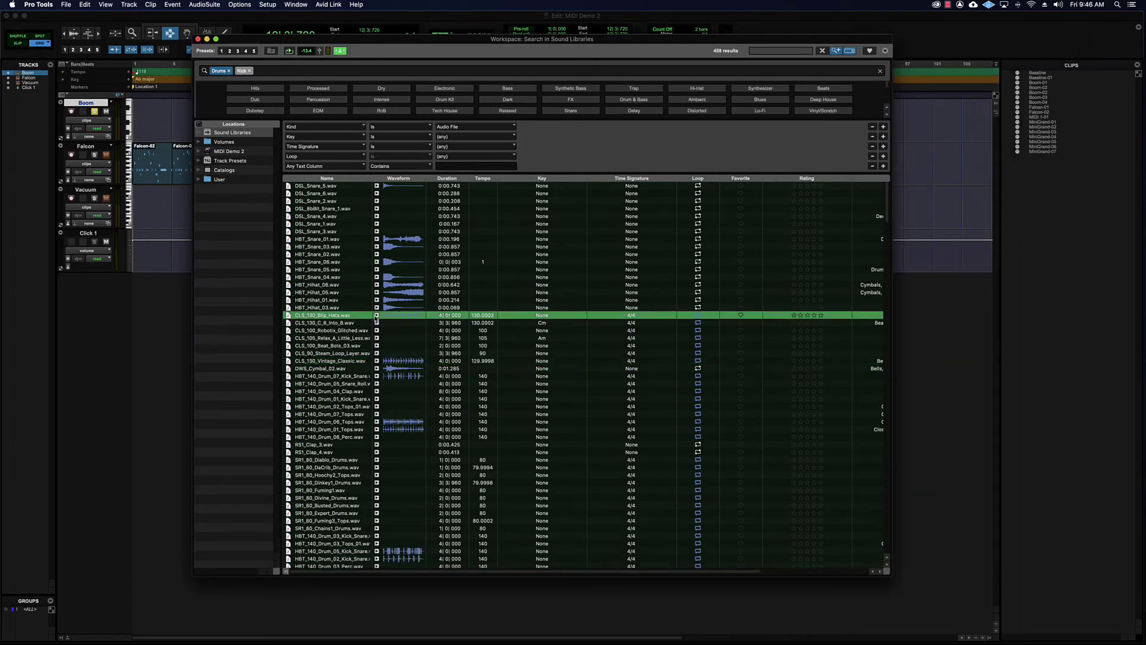
pyautogui.click(377, 315)
pyautogui.moveTo(373, 44); pyautogui.dragTo(400, 39)
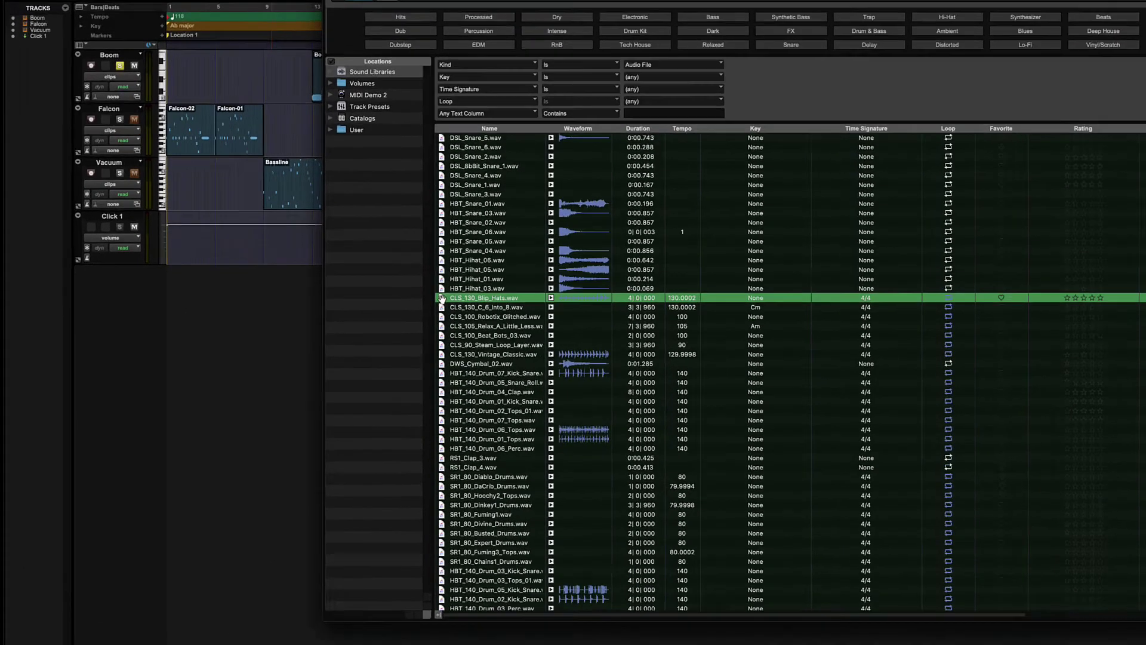
pyautogui.moveTo(354, 298); pyautogui.dragTo(185, 307)
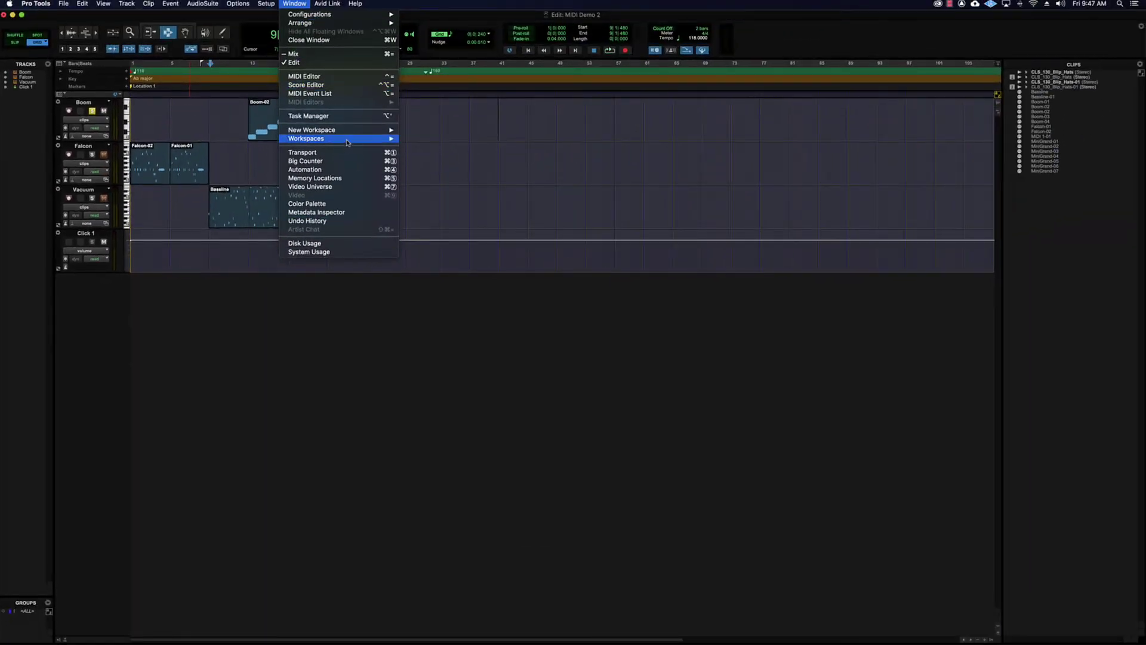
# Reopen the Search In Sound Libraries Workspace beside the tracks and place CLS_130_Blip_Hats.wav on the Audio 1 track at 5|2|240
pyautogui.moveTo(348, 142)
pyautogui.click(470, 174)
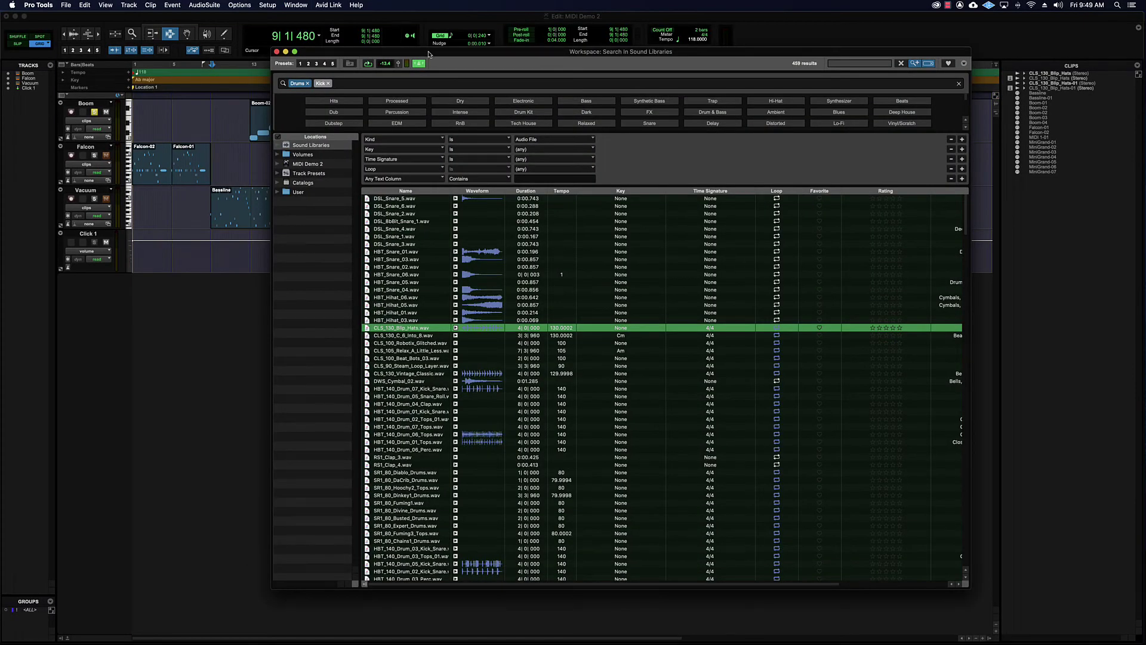
pyautogui.moveTo(430, 52); pyautogui.dragTo(344, 43)
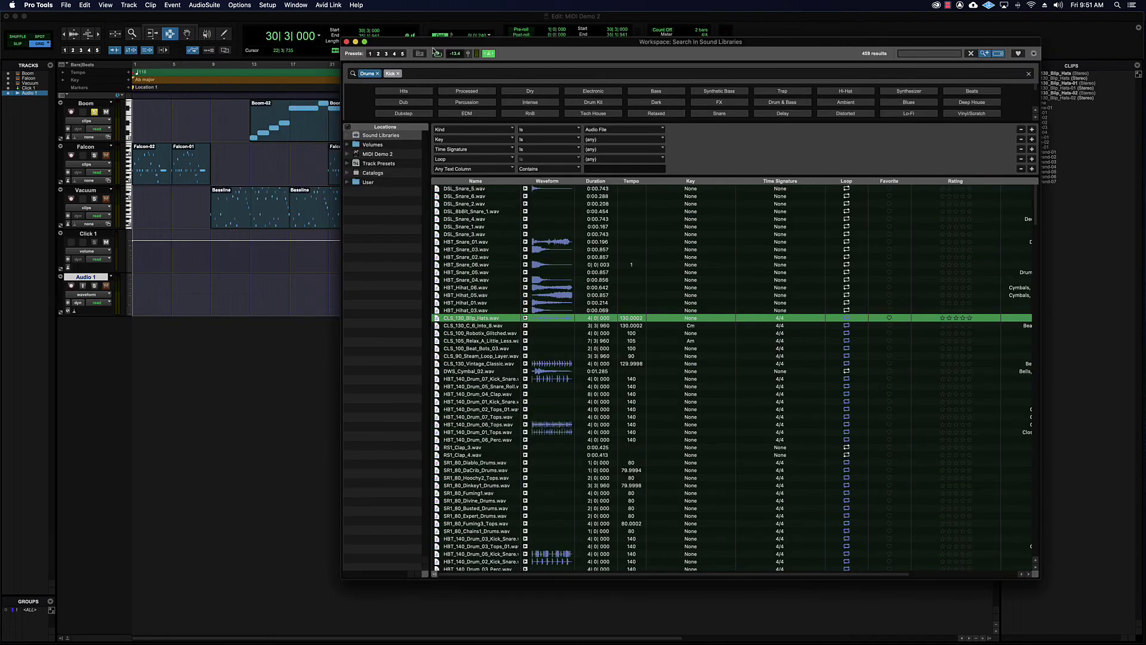
pyautogui.moveTo(433, 44); pyautogui.dragTo(429, 43)
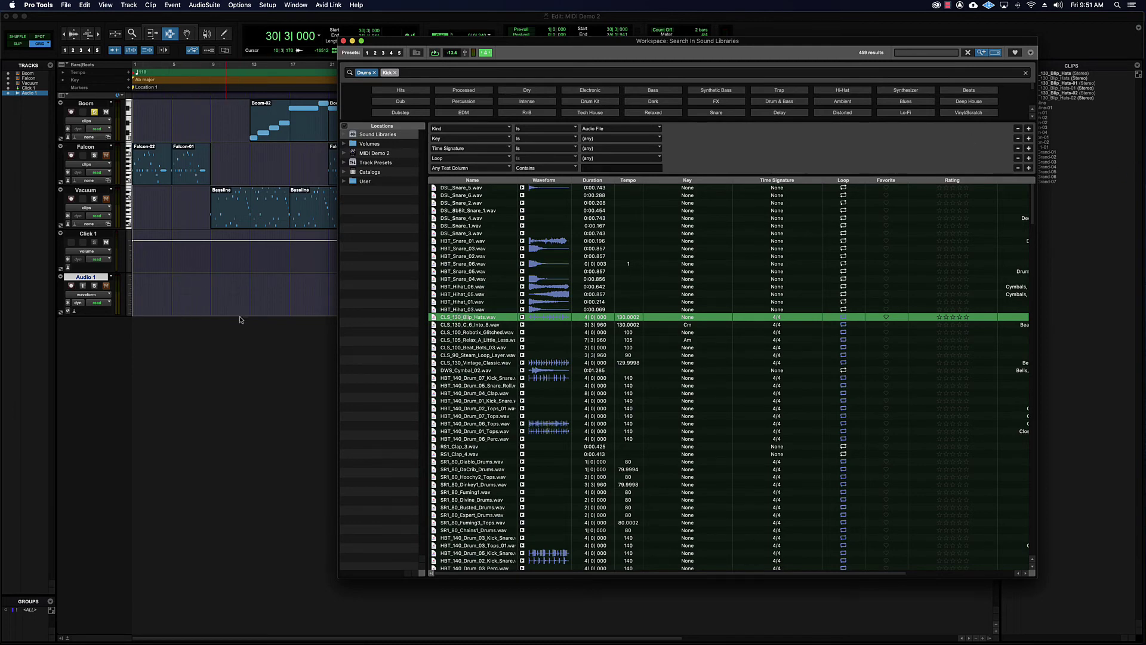
pyautogui.moveTo(466, 317); pyautogui.dragTo(185, 305)
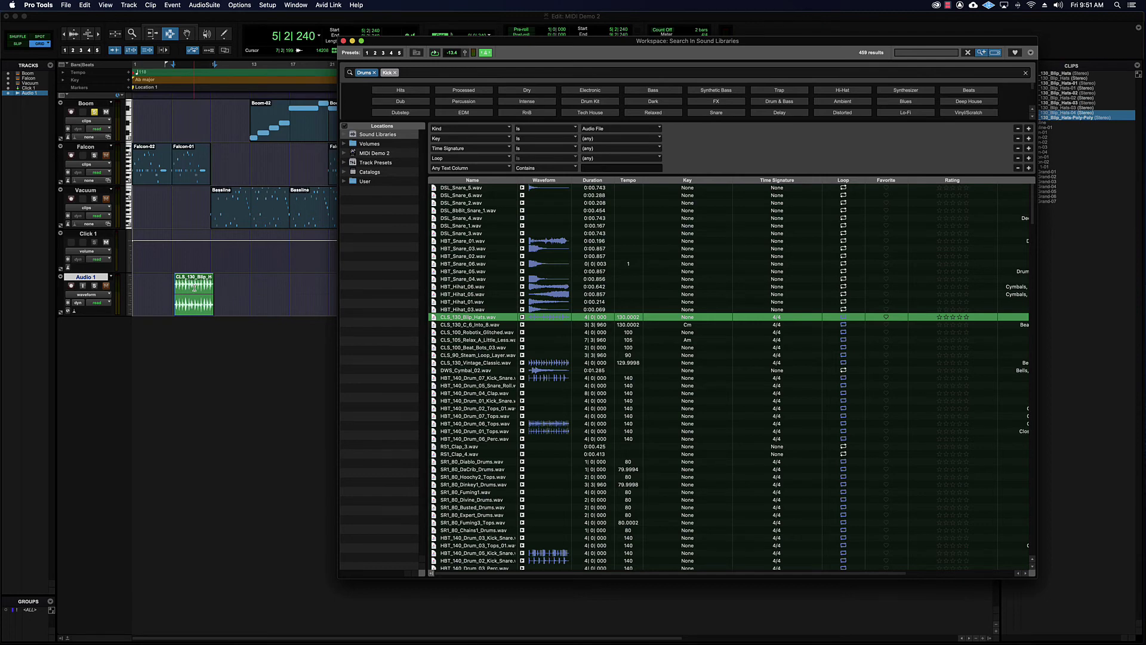
pyautogui.click(194, 288)
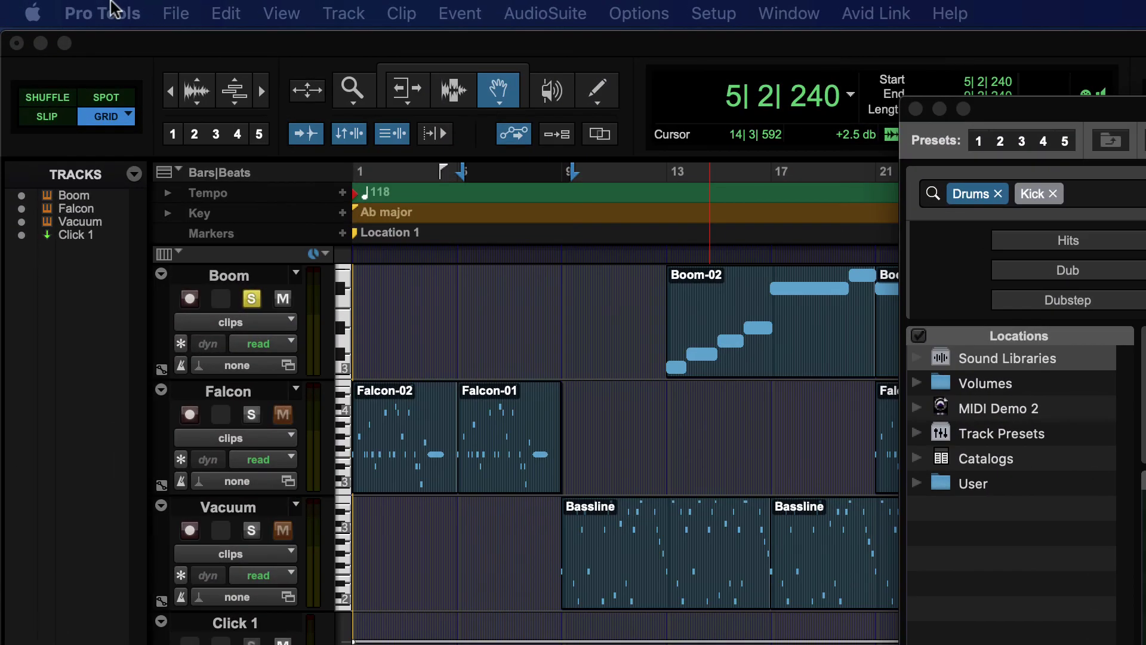
# Examine the import and Elastic Audio options in the Processing preferences, then cancel the preferences without changing anything
pyautogui.click(113, 8)
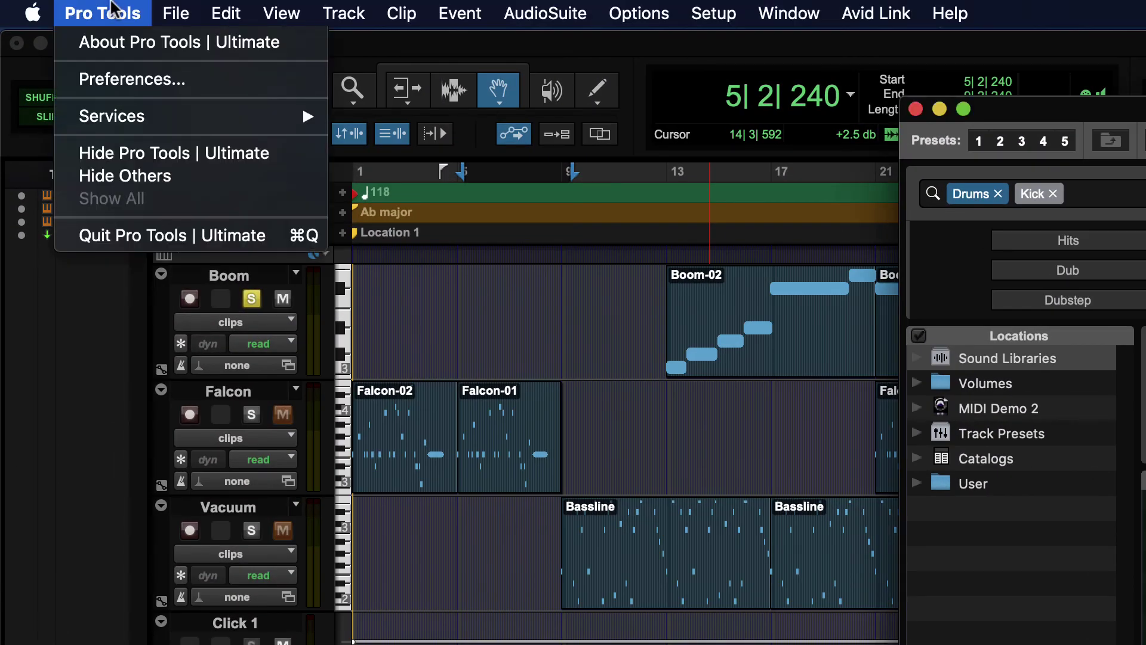
pyautogui.click(163, 84)
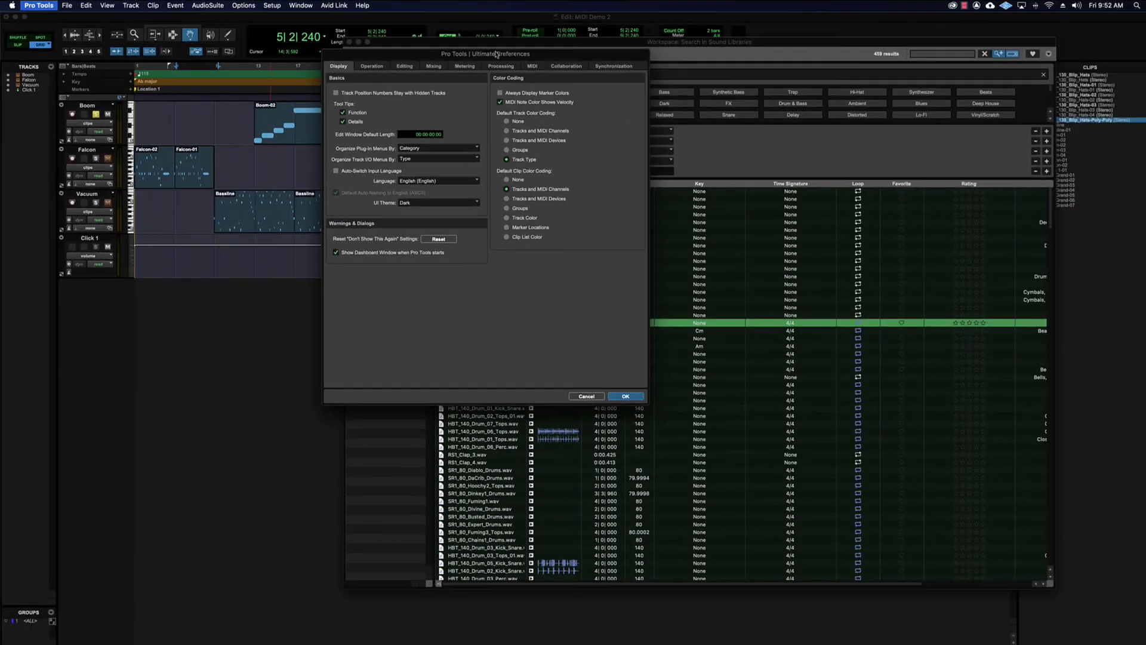
pyautogui.click(501, 66)
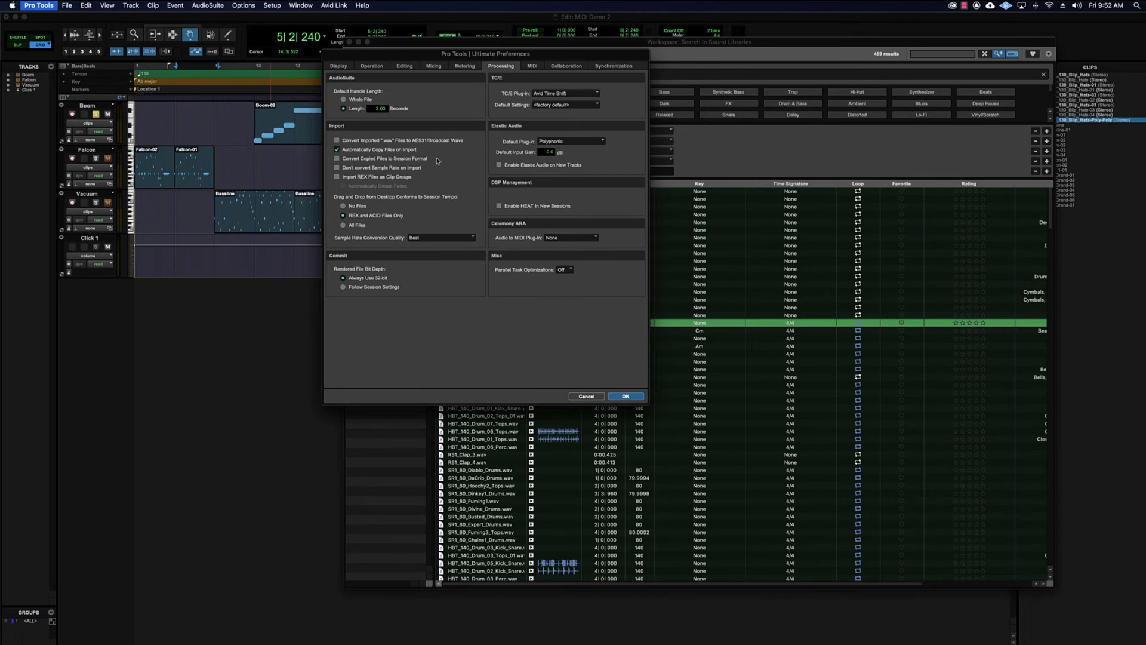
pyautogui.click(592, 396)
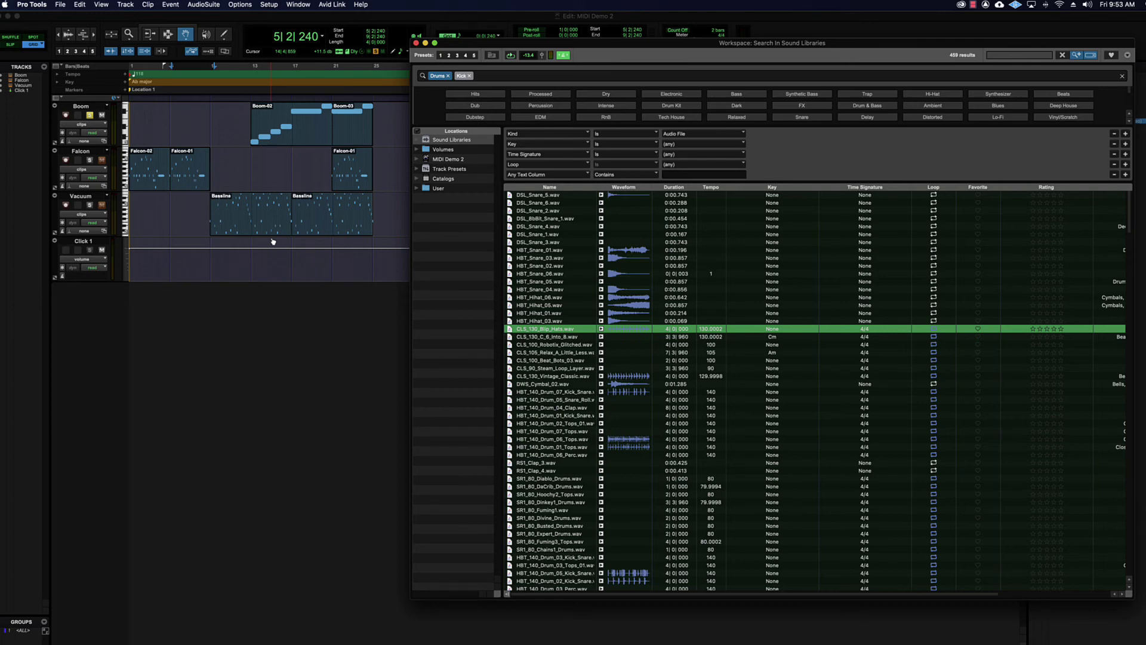
pyautogui.moveTo(459, 43); pyautogui.dragTo(404, 89)
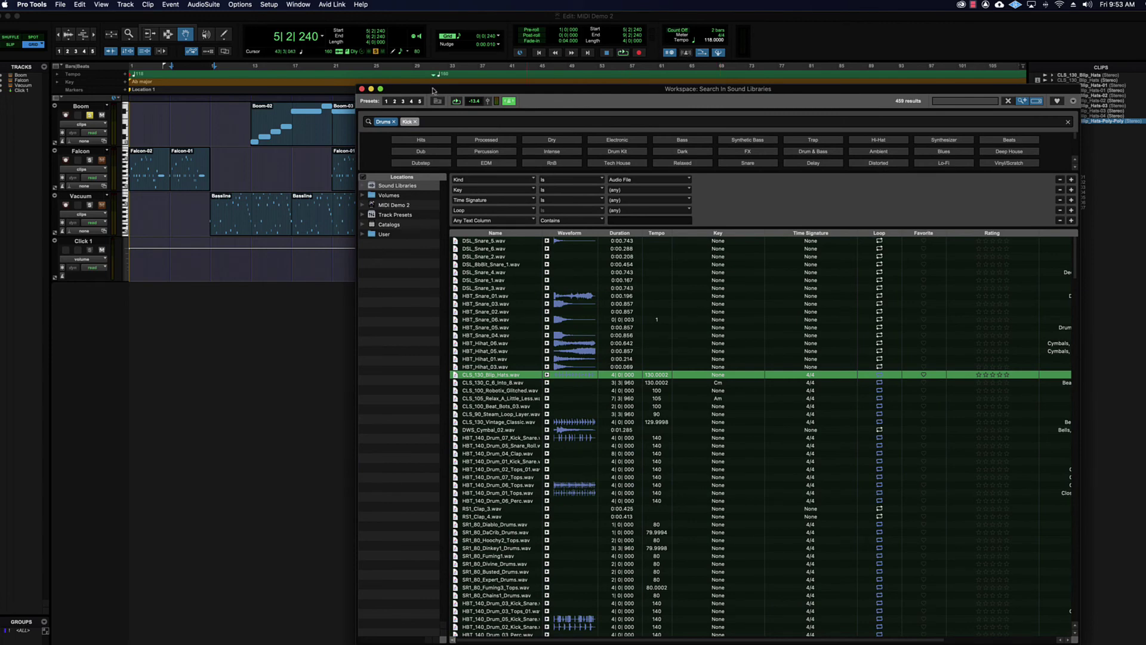
pyautogui.moveTo(433, 92); pyautogui.dragTo(423, 70)
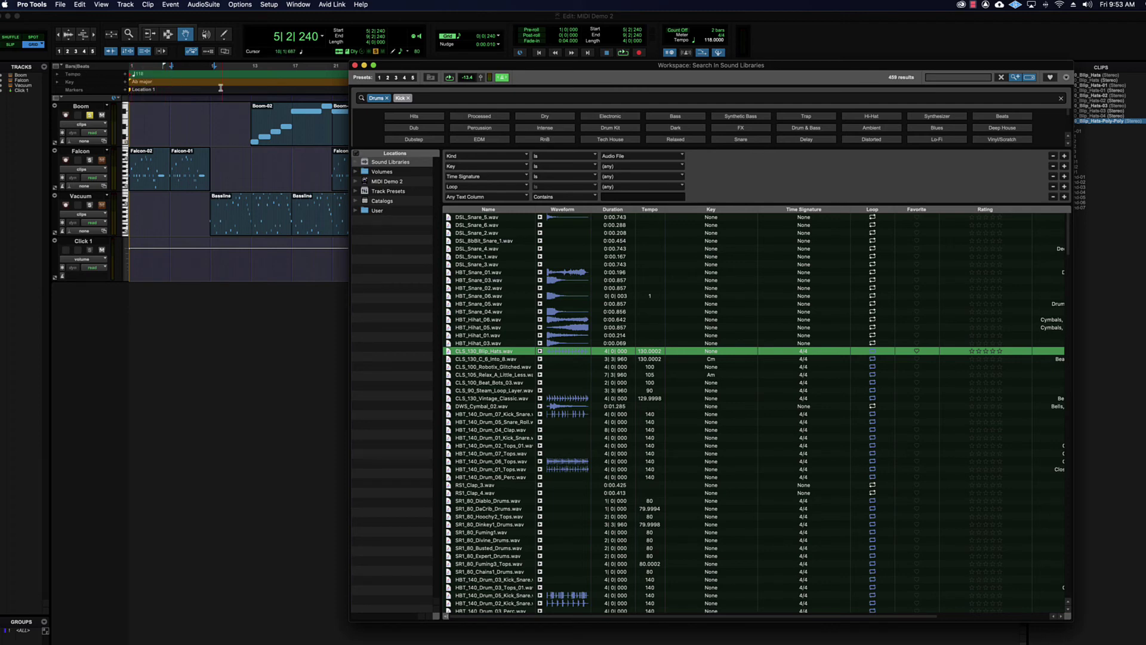
pyautogui.moveTo(424, 67); pyautogui.dragTo(376, 51)
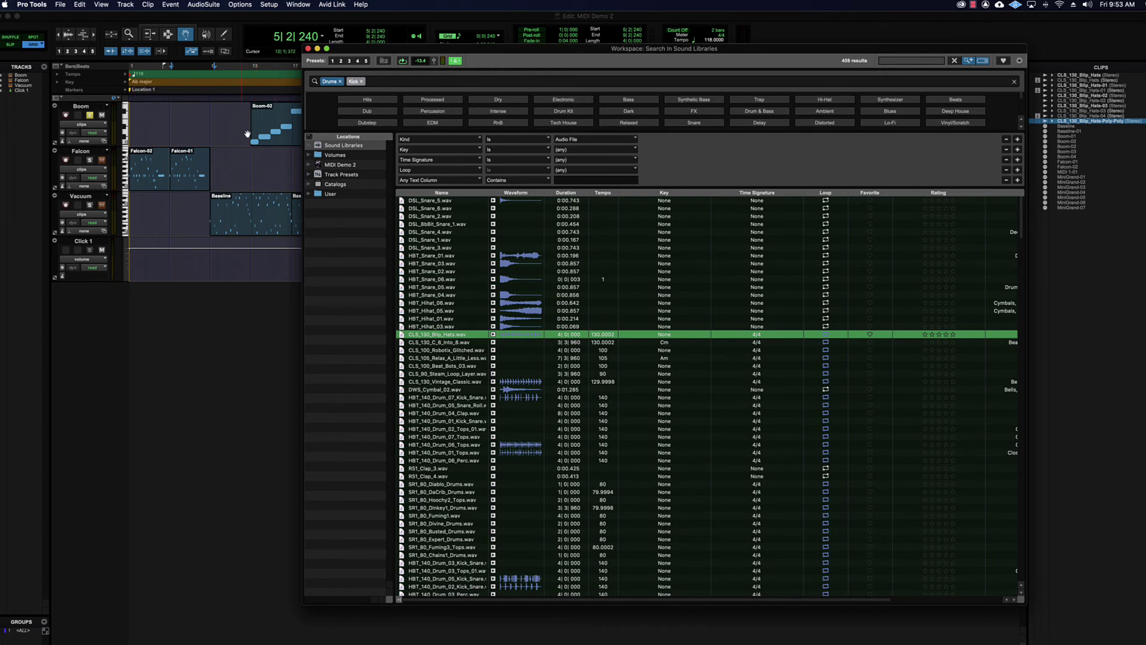
pyautogui.moveTo(350, 51); pyautogui.dragTo(480, 55)
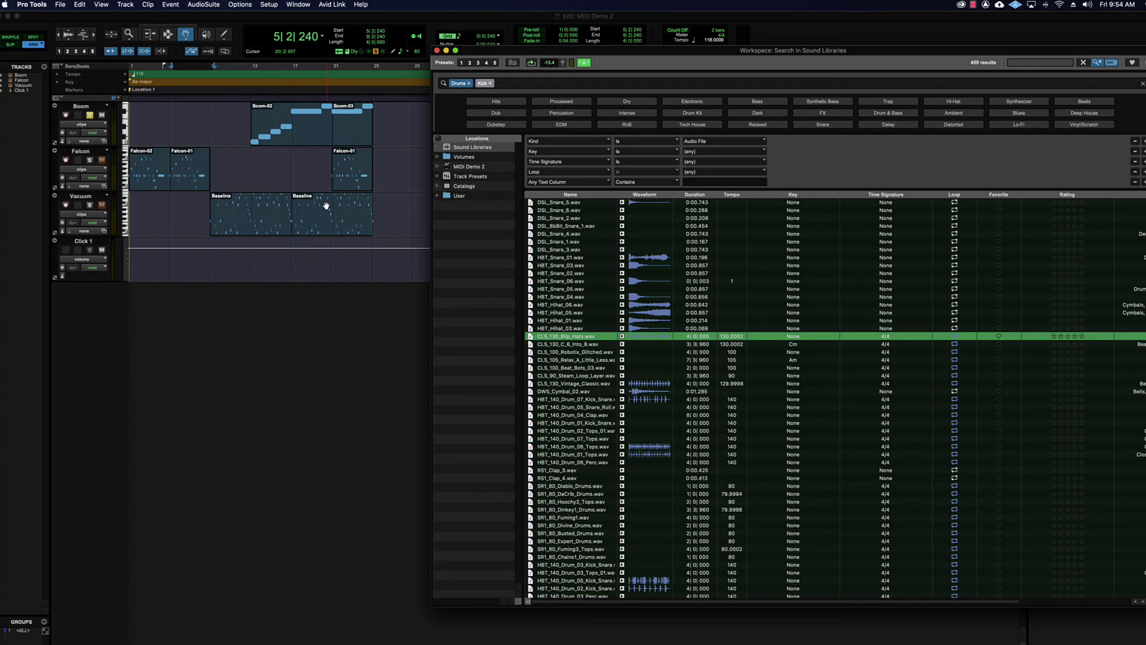
pyautogui.moveTo(496, 55); pyautogui.dragTo(416, 52)
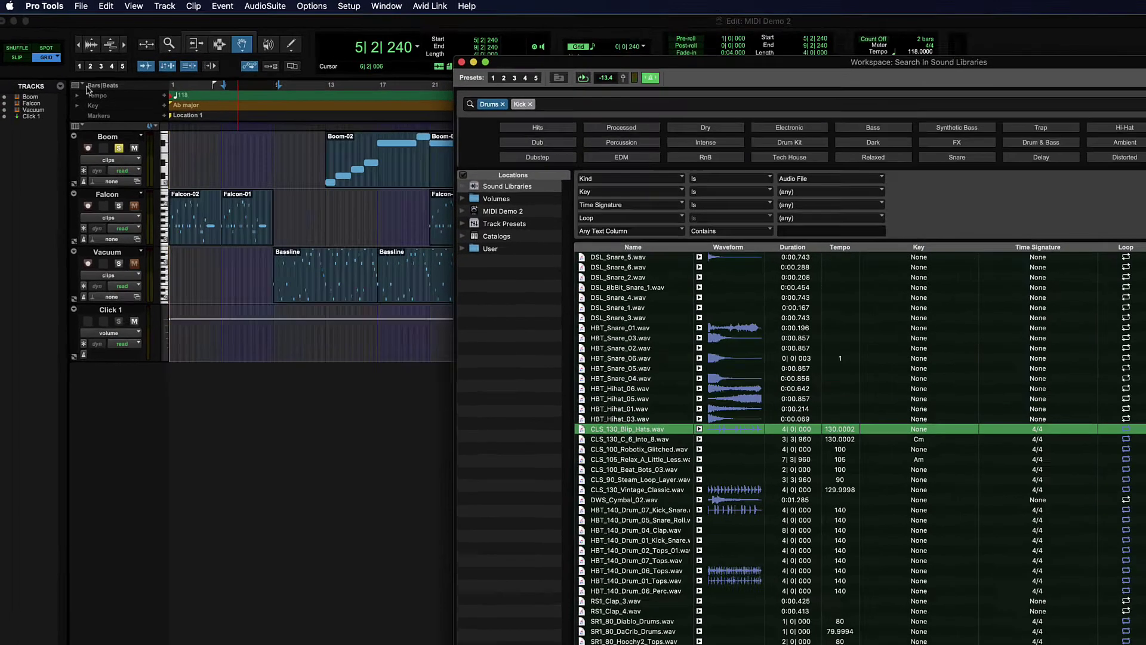
# In Spot mode, bring CLS_130_Blip_Hats.wav from the reopened Search In Sound Libraries Workspace into the session, accepting the Spot Dialog's location
pyautogui.click(46, 47)
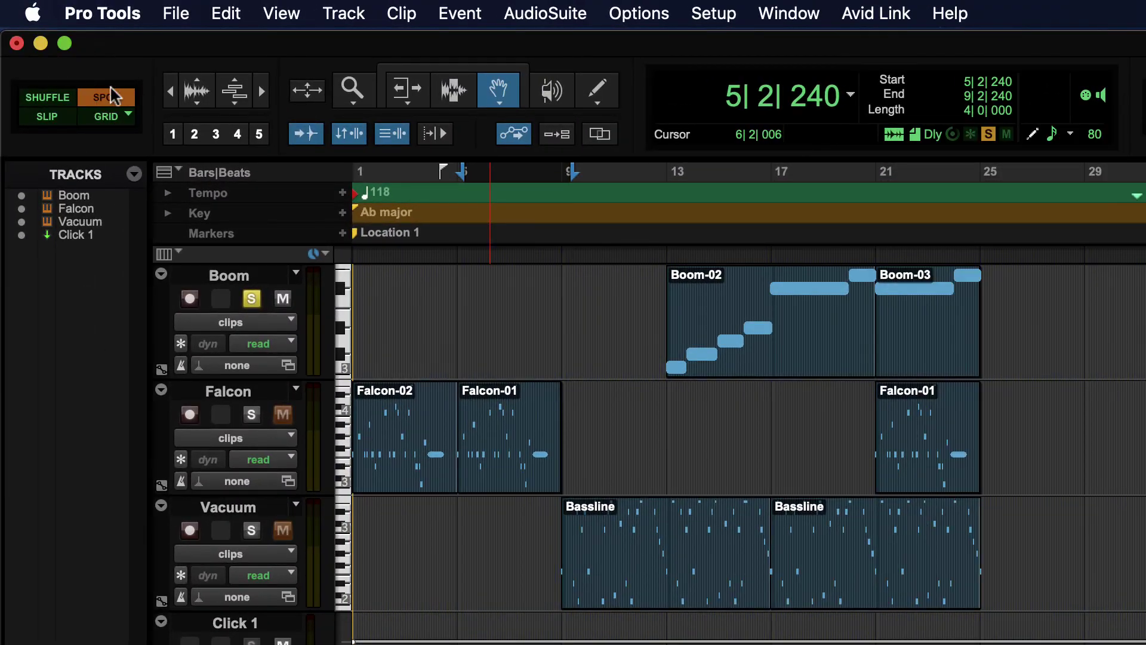
pyautogui.click(782, 13)
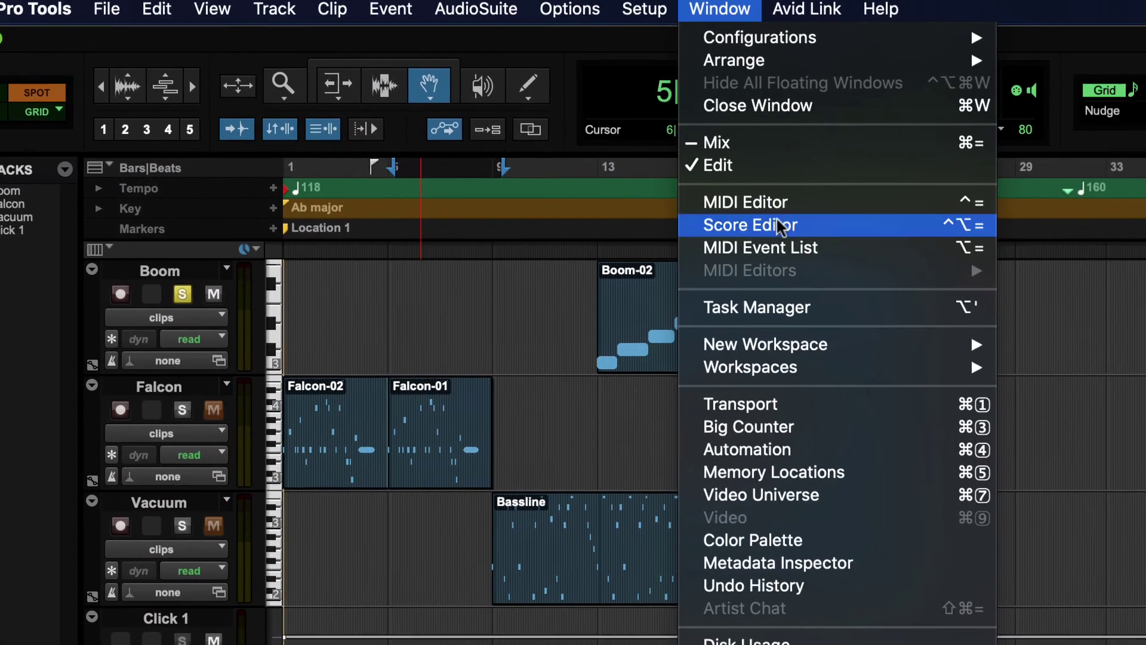
pyautogui.moveTo(806, 370)
pyautogui.click(740, 420)
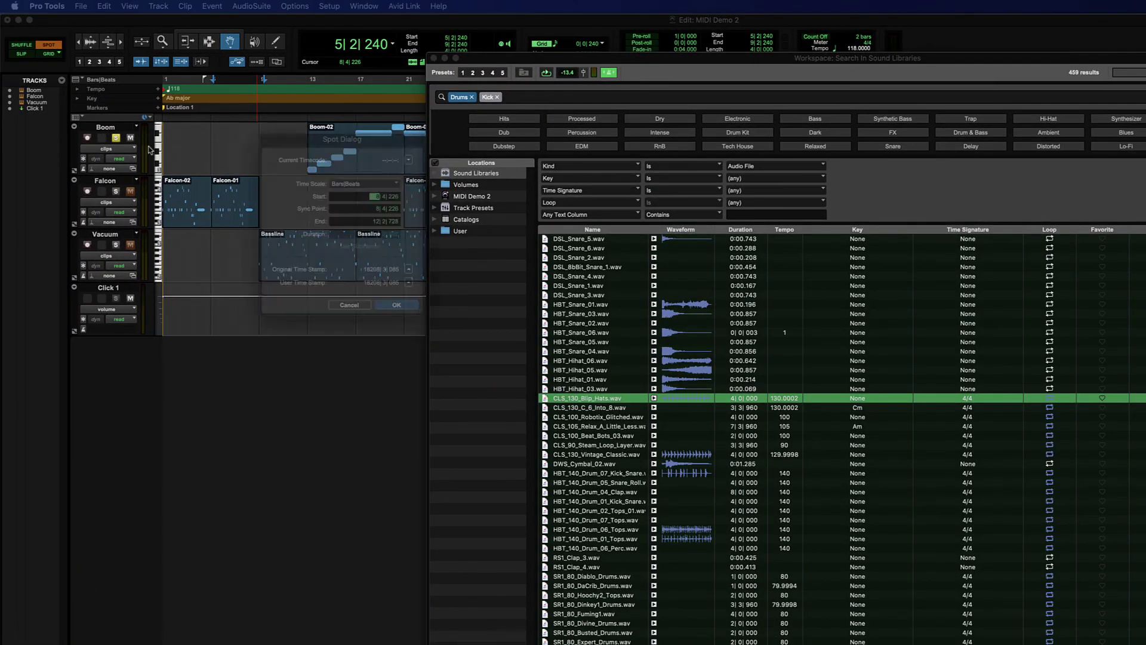
pyautogui.moveTo(347, 140); pyautogui.dragTo(538, 123)
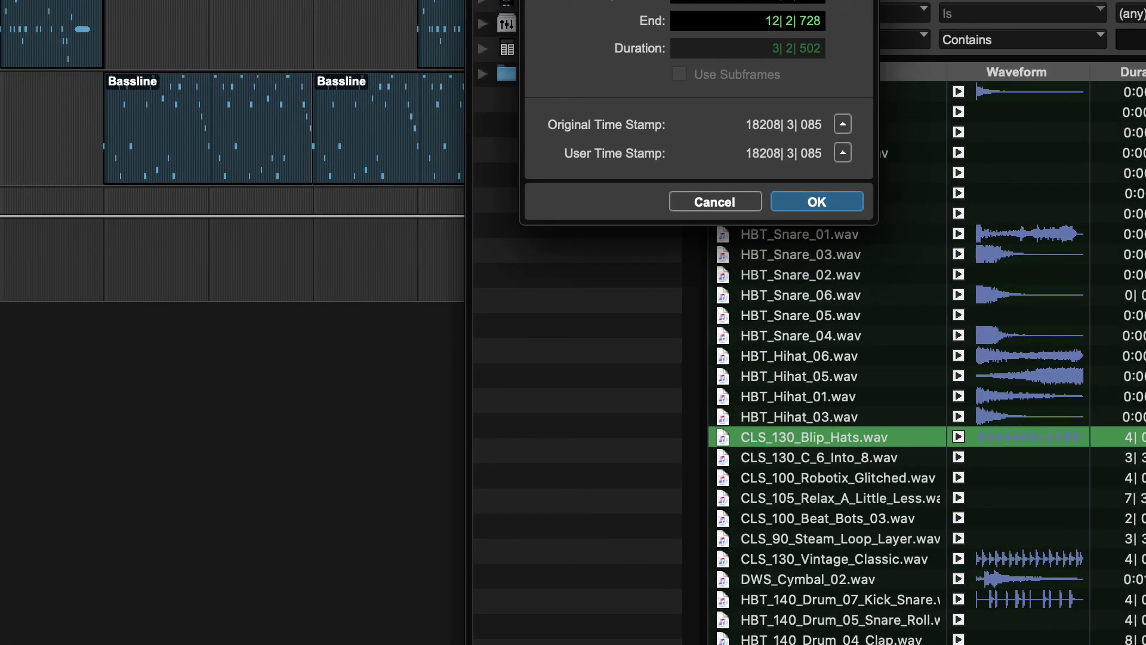
pyautogui.click(832, 202)
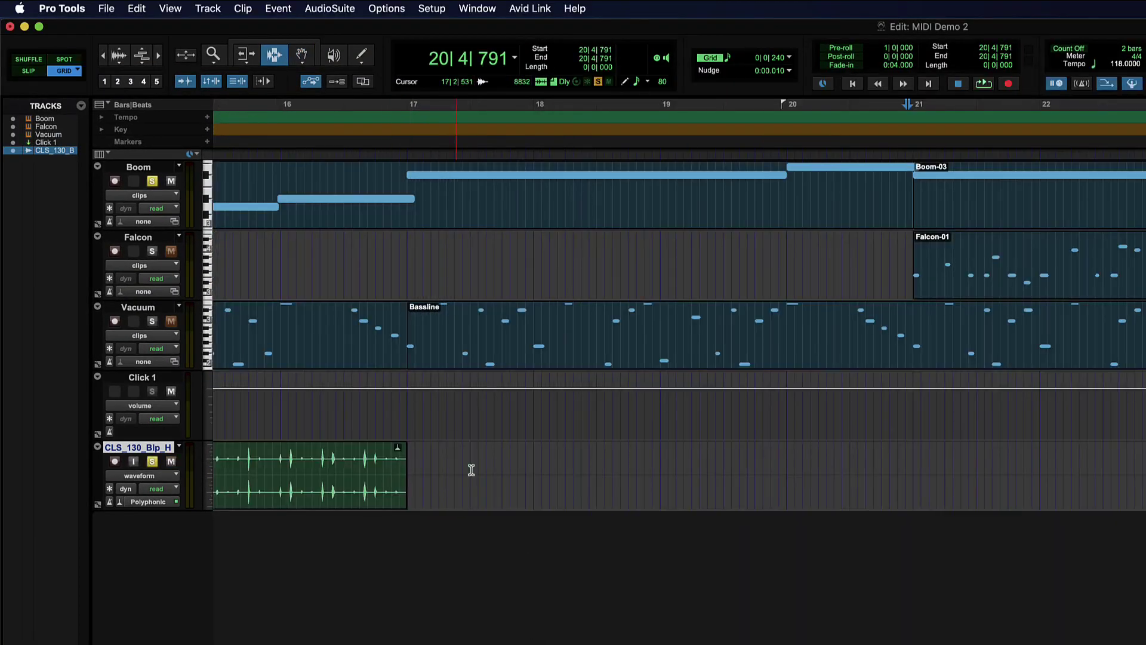
# Set the edit insertion at 18|1|000 on the blip hats track and spot CLS_130_Blip_Hats.wav from the Workspace to it
pyautogui.click(525, 455)
pyautogui.click(532, 456)
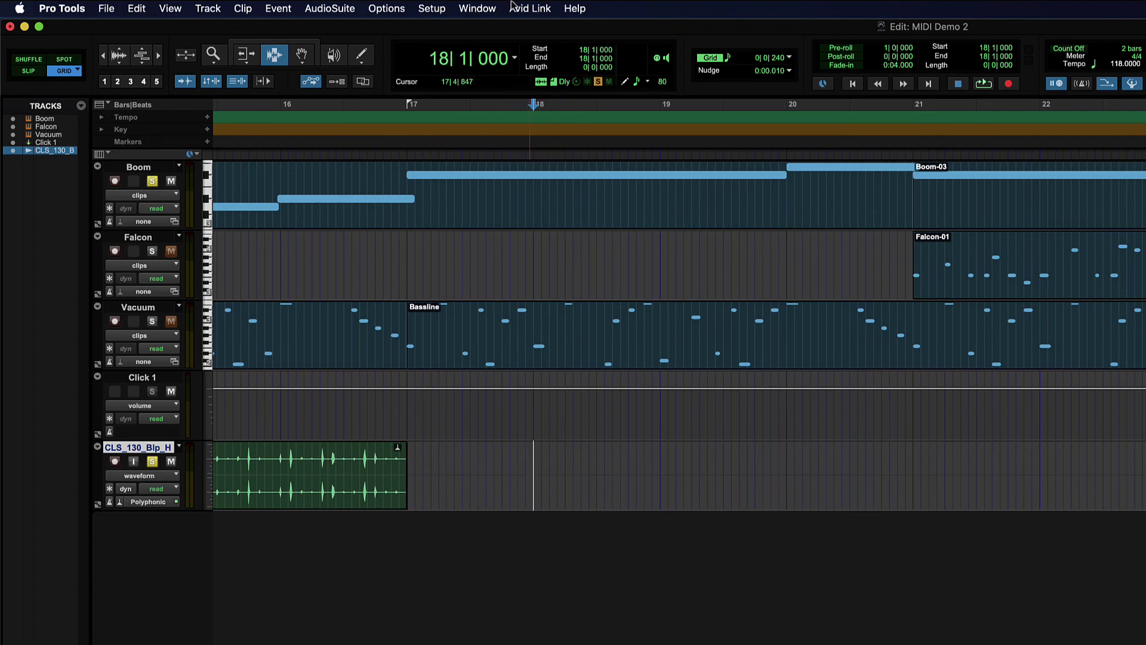
pyautogui.click(472, 8)
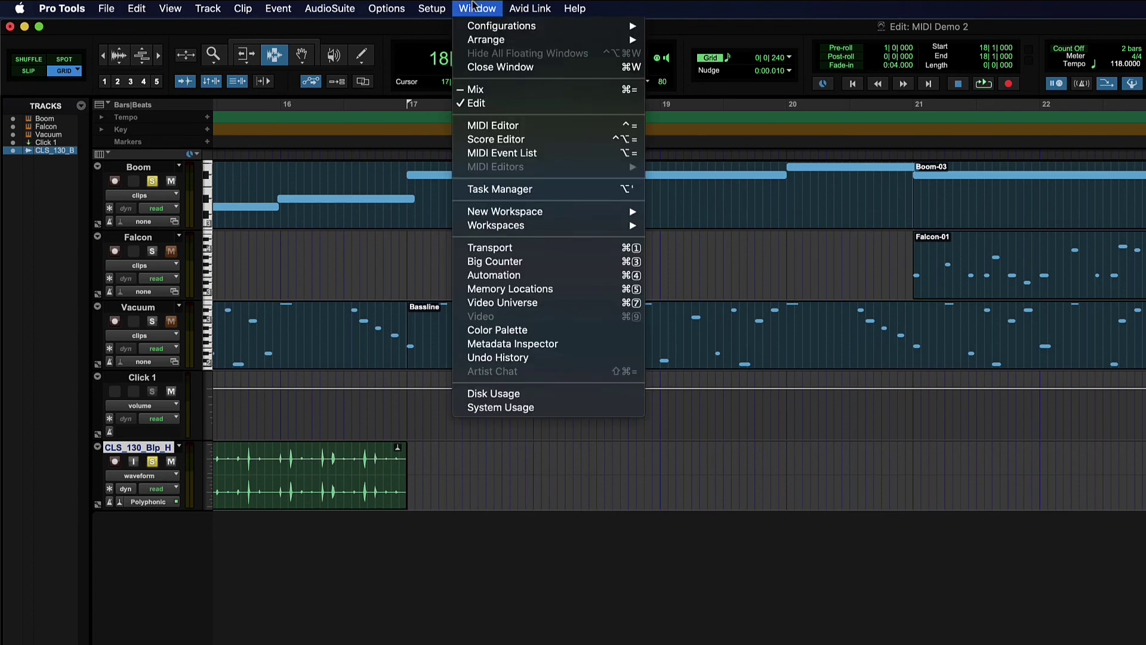
pyautogui.moveTo(496, 226)
pyautogui.click(716, 287)
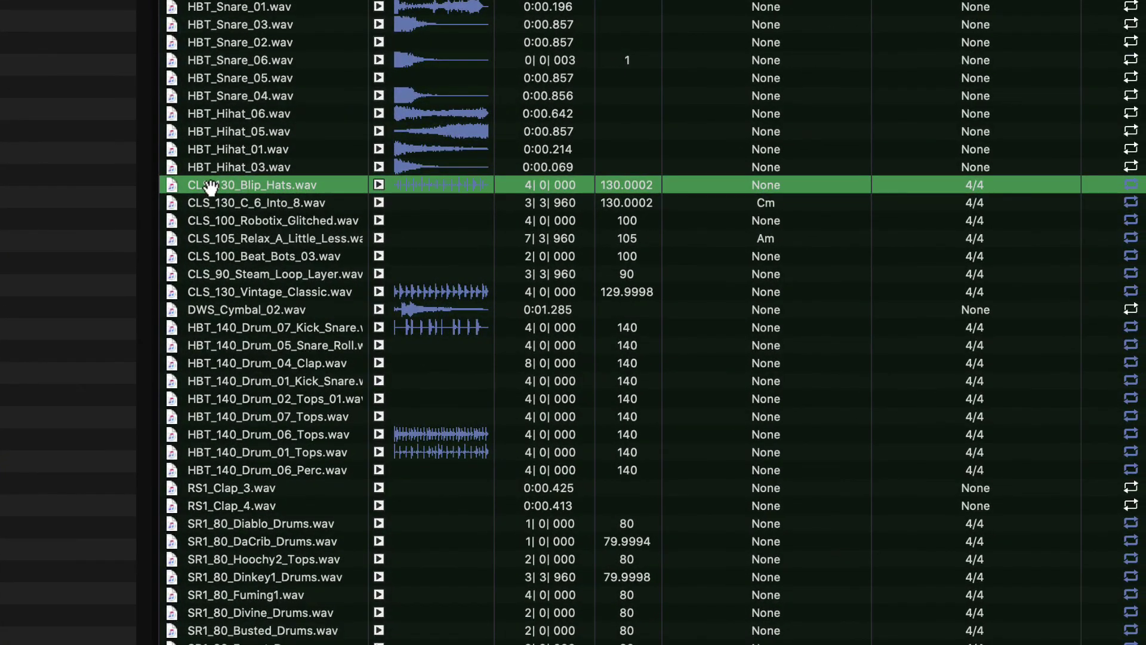
pyautogui.rightClick(210, 187)
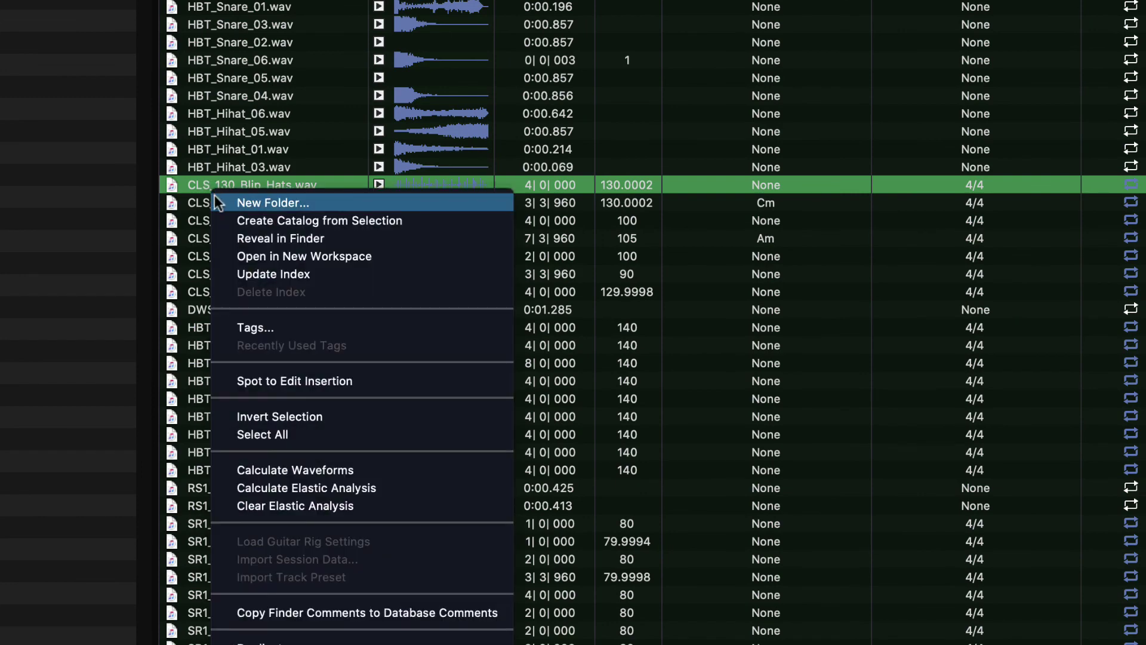
pyautogui.click(302, 382)
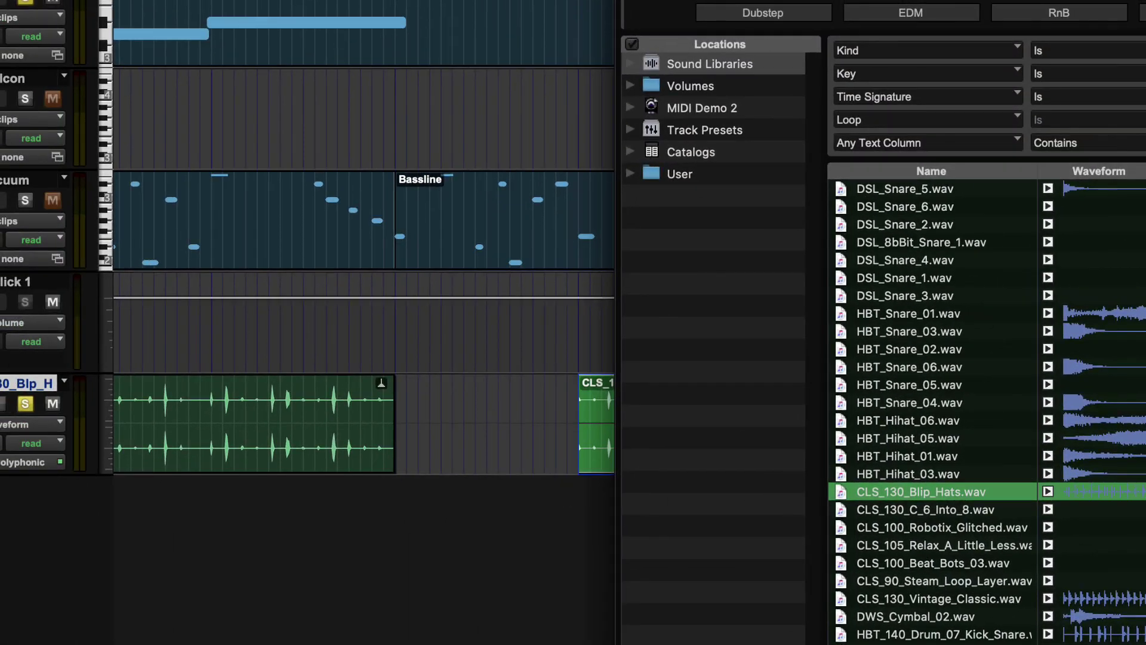
pyautogui.moveTo(776, 1); pyautogui.dragTo(1081, 6)
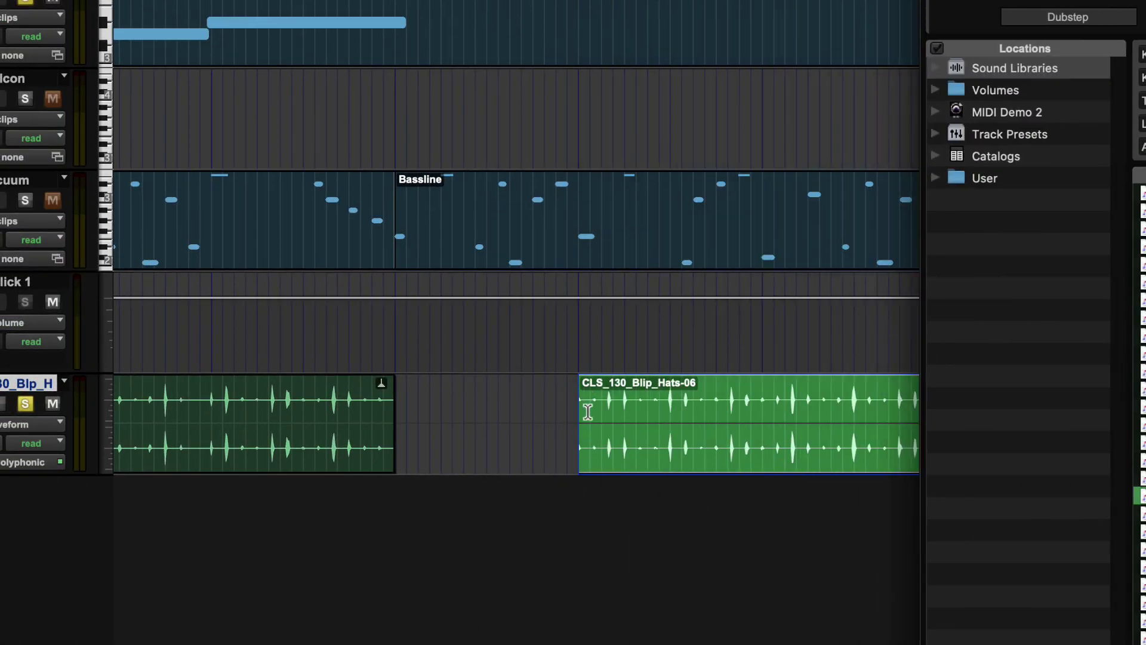
pyautogui.moveTo(1075, 3); pyautogui.dragTo(801, 0)
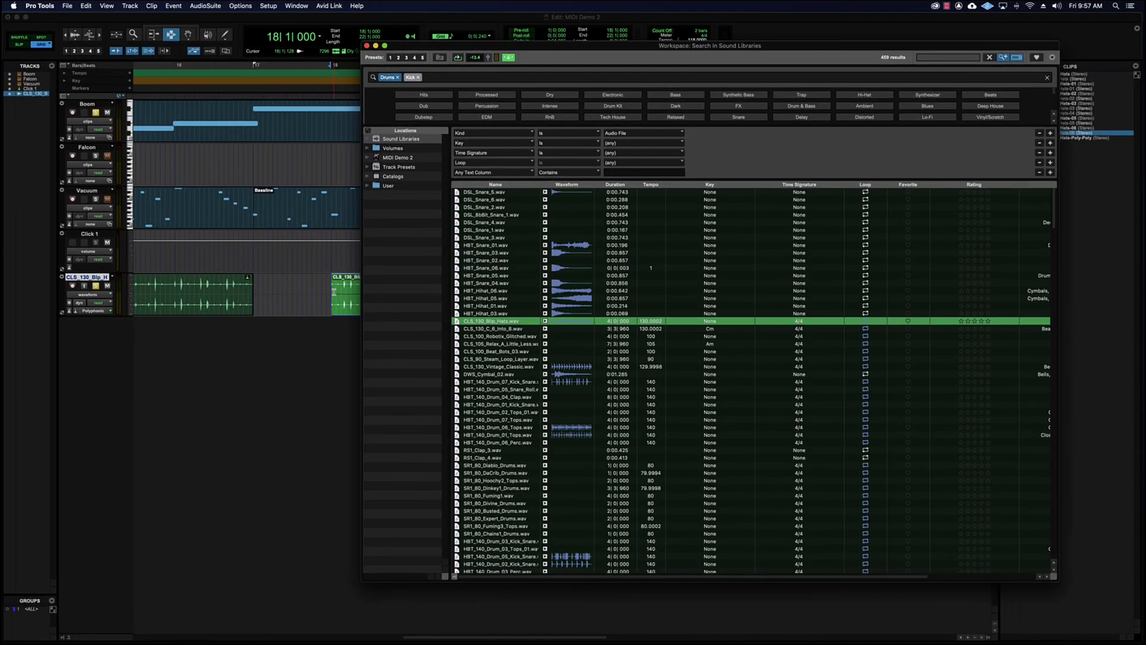
pyautogui.moveTo(449, 50); pyautogui.dragTo(345, 47)
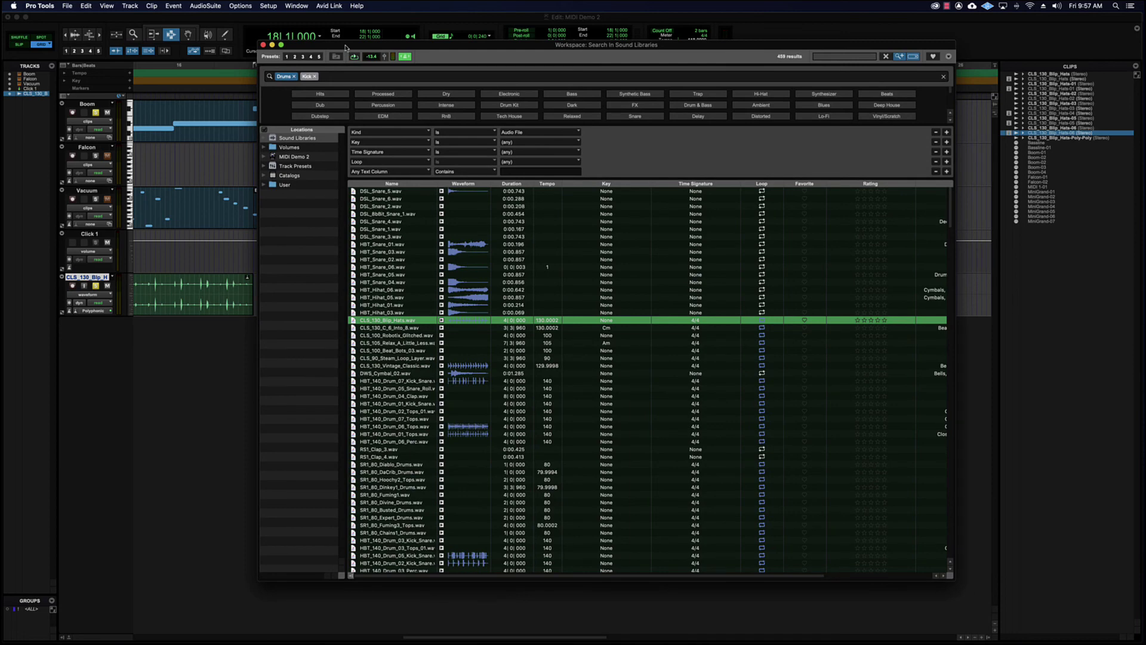